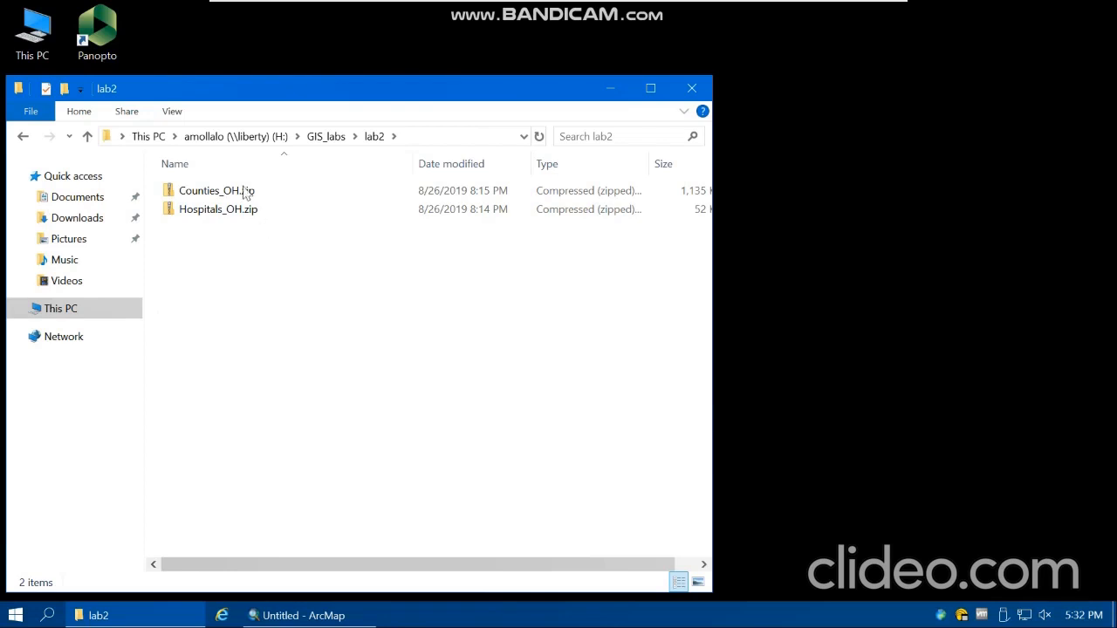
# Step: Extract Counties_OH.zip to H:\GIS_labs\lab2\Counties_OH and close the window showing the extracted files
pyautogui.click(212, 191)
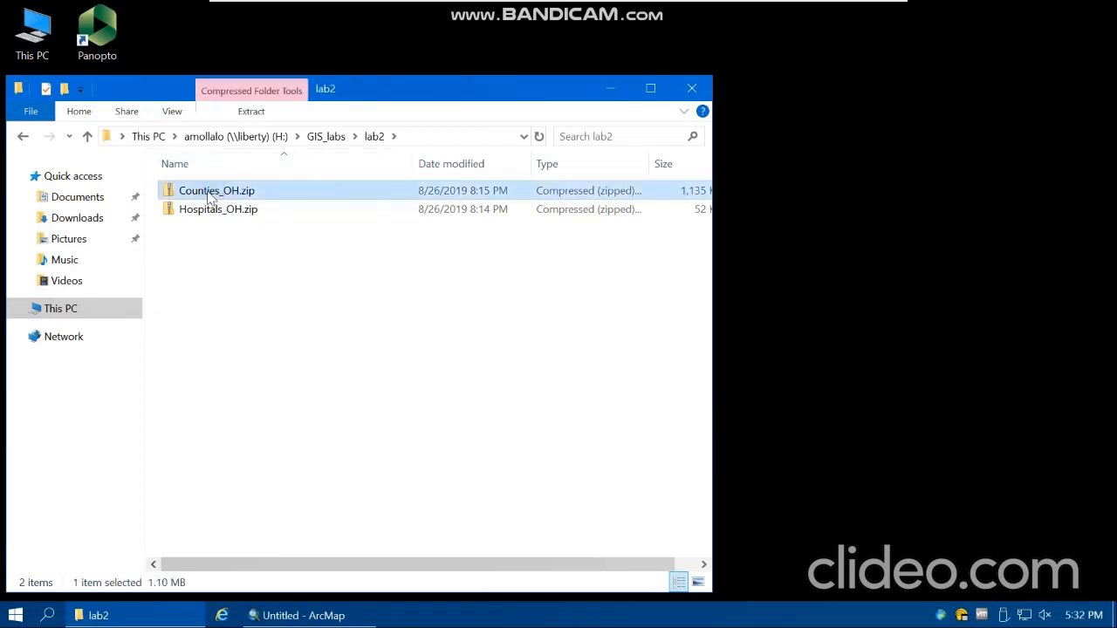
pyautogui.rightClick(207, 192)
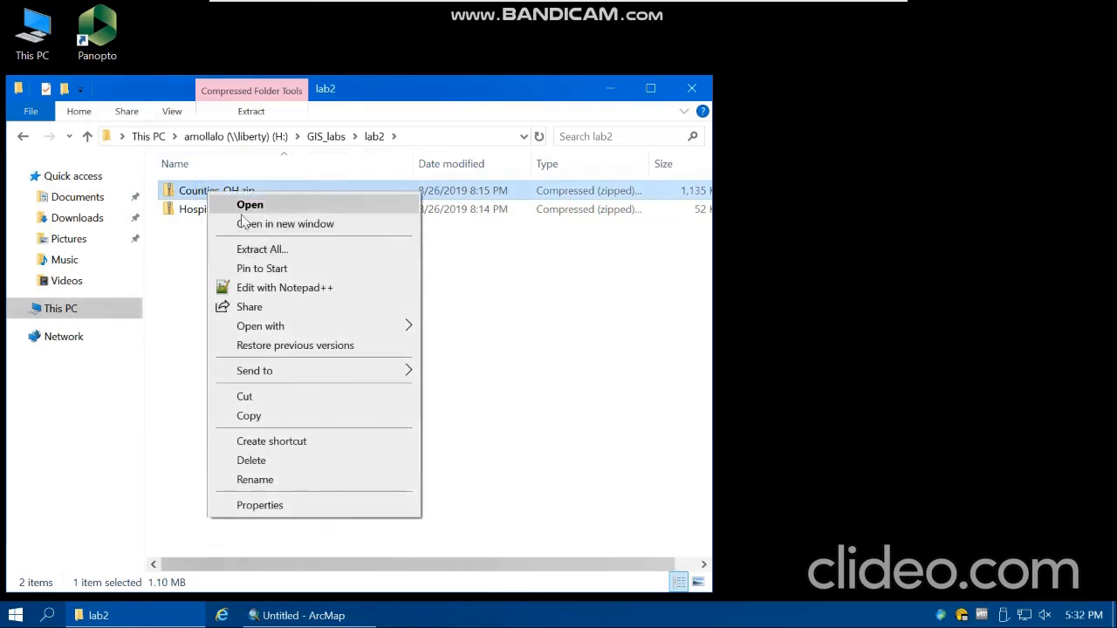
pyautogui.click(267, 251)
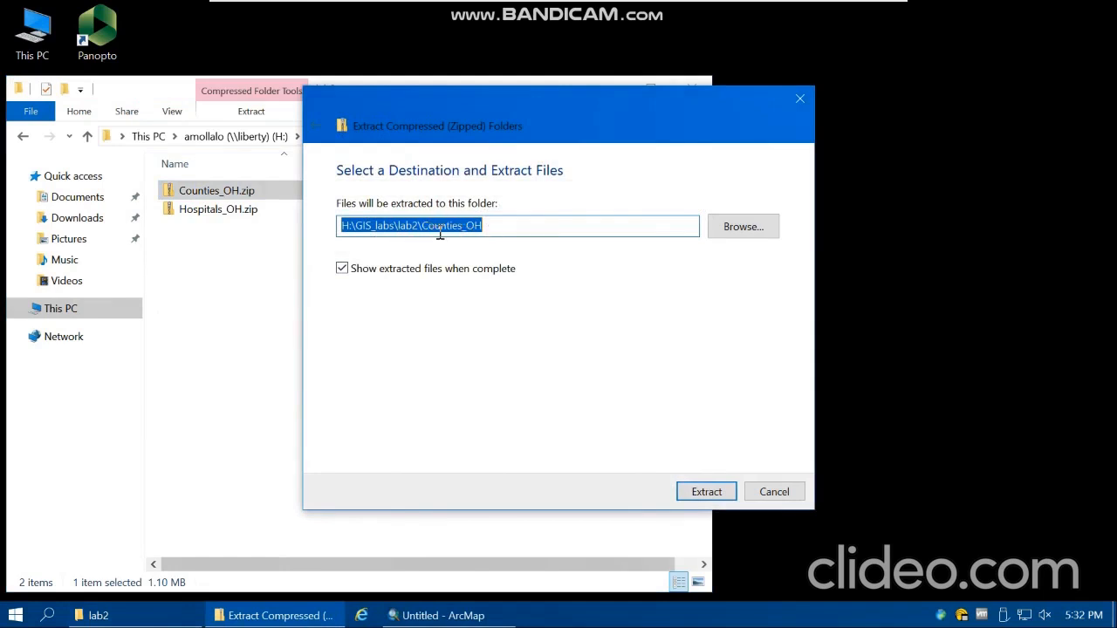
pyautogui.click(705, 493)
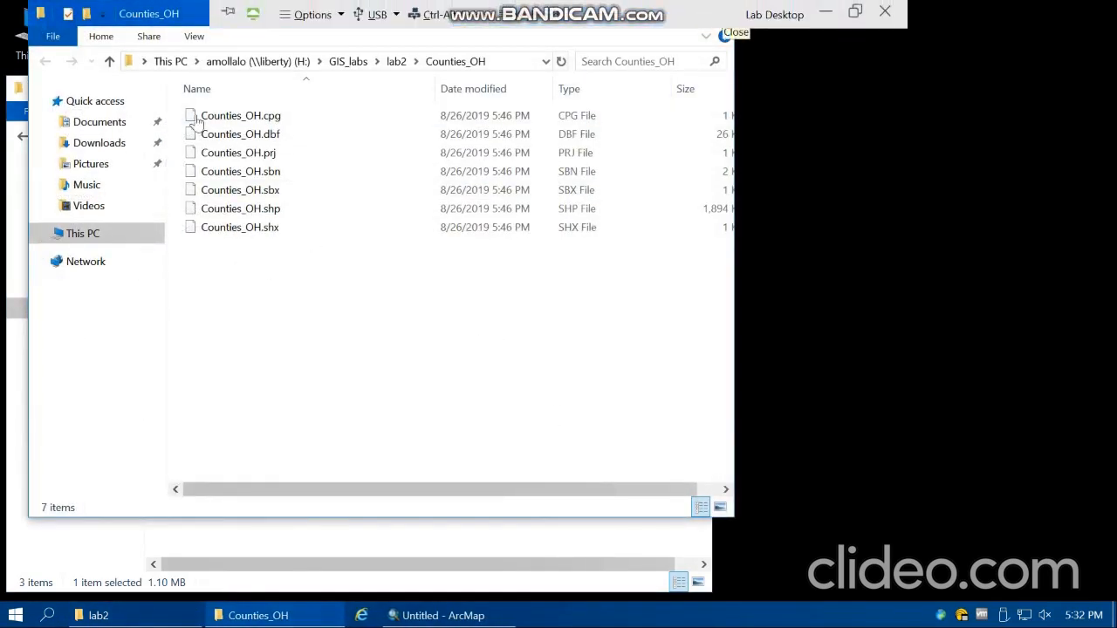
pyautogui.click(701, 15)
pyautogui.click(713, 14)
# Step: Extract Hospitals_OH.zip into its own folder inside lab2
pyautogui.click(224, 209)
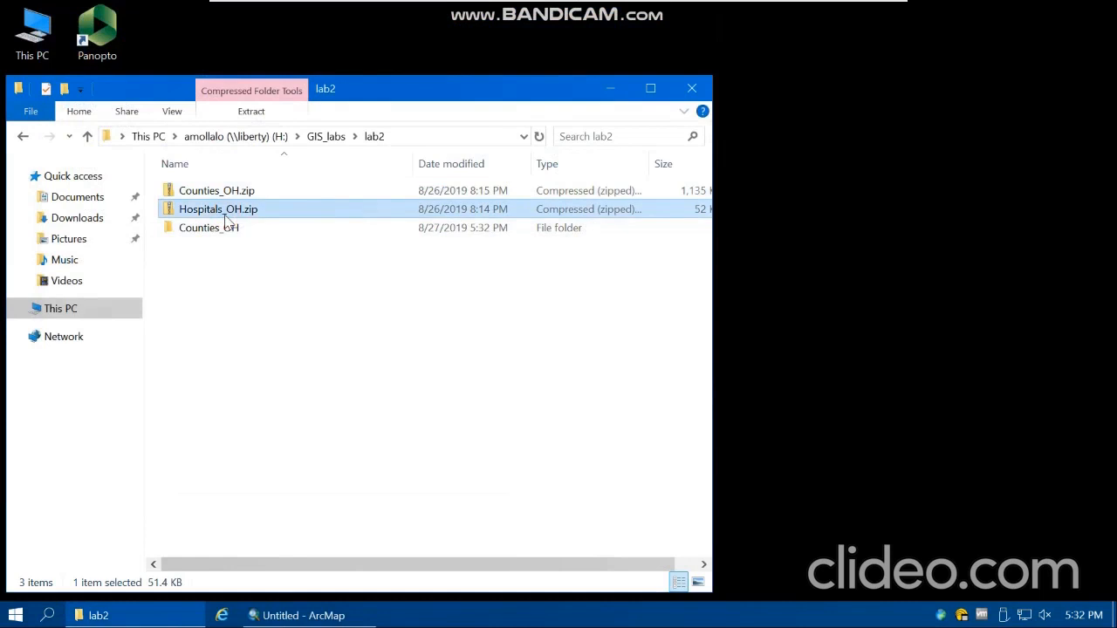
pyautogui.rightClick(216, 216)
pyautogui.click(281, 278)
pyautogui.click(693, 492)
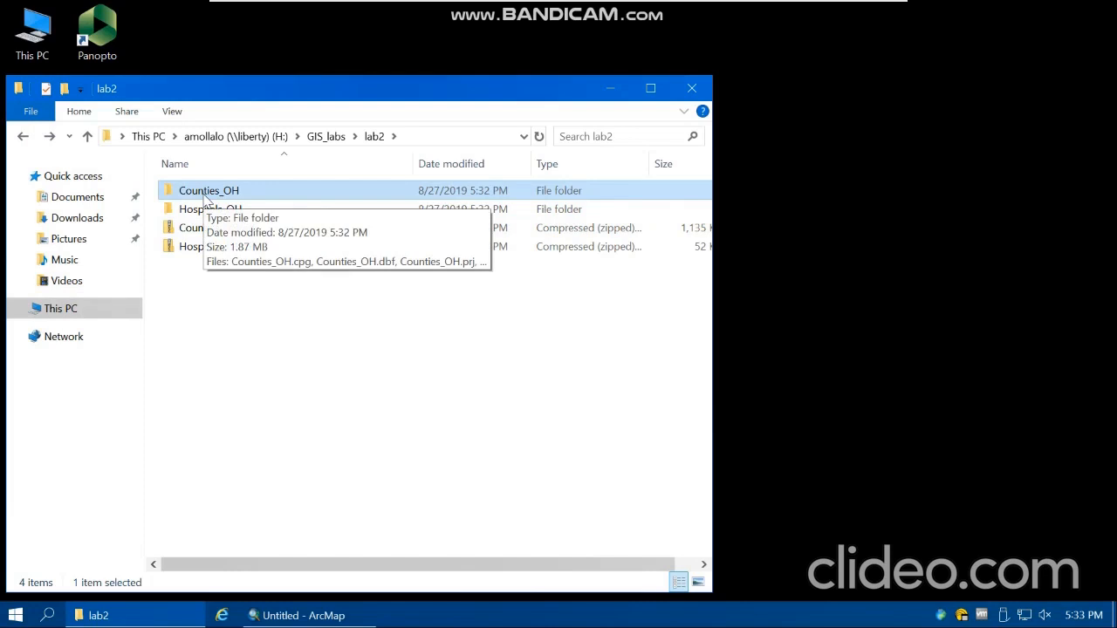
# Step: Examine the component files of the counties shapefile in the Counties_OH folder, including the .shp, .shx, .dbf and .prj files
pyautogui.click(212, 211)
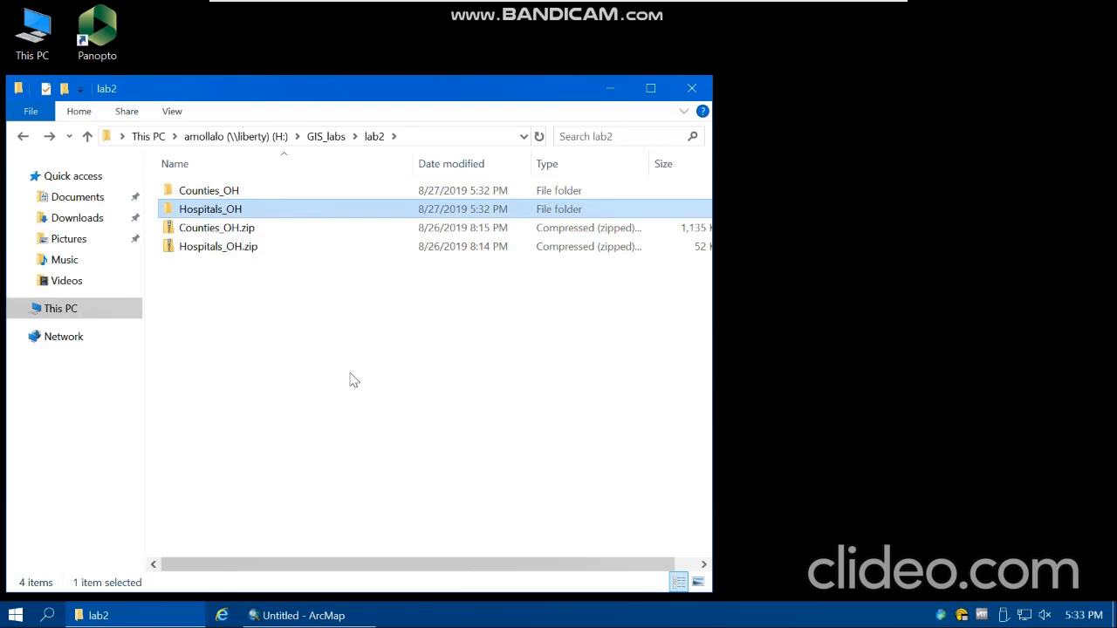
pyautogui.doubleClick(212, 190)
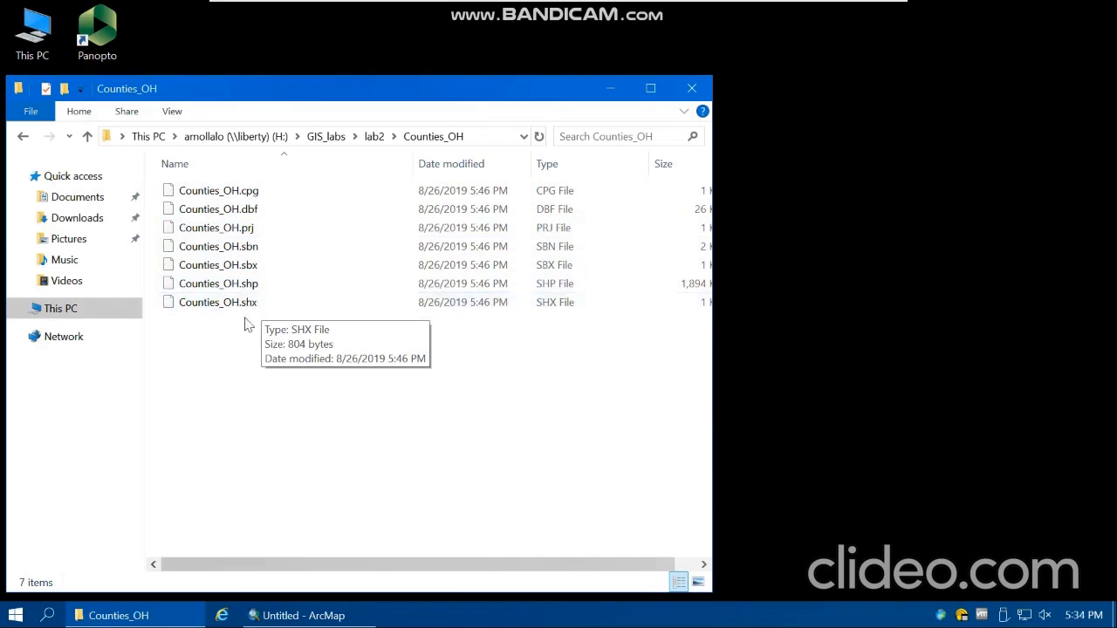
pyautogui.click(261, 285)
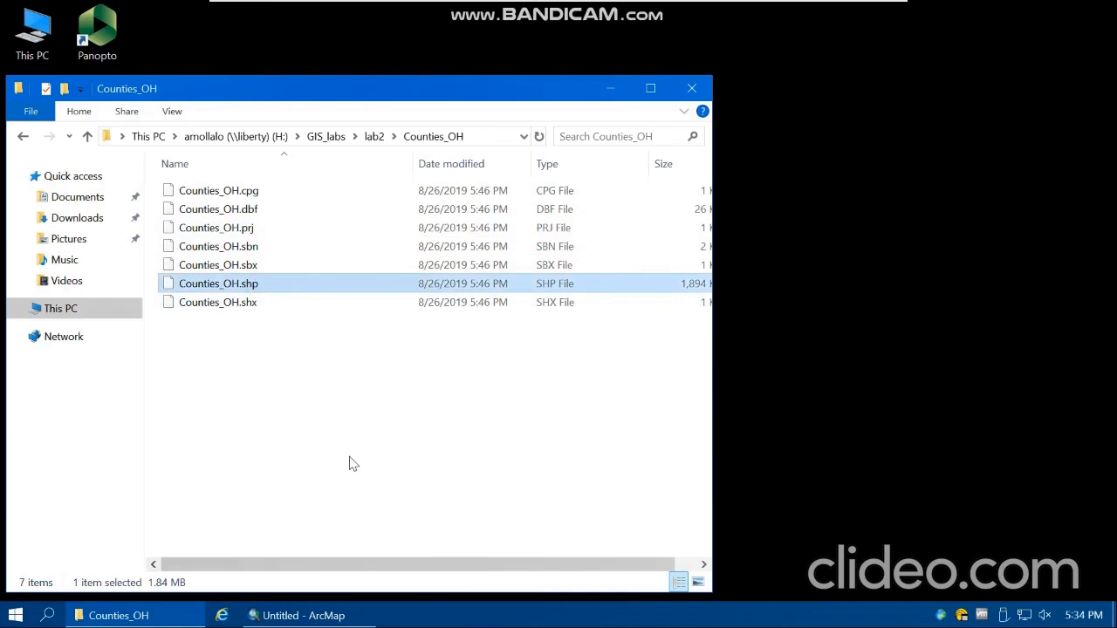
pyautogui.click(288, 307)
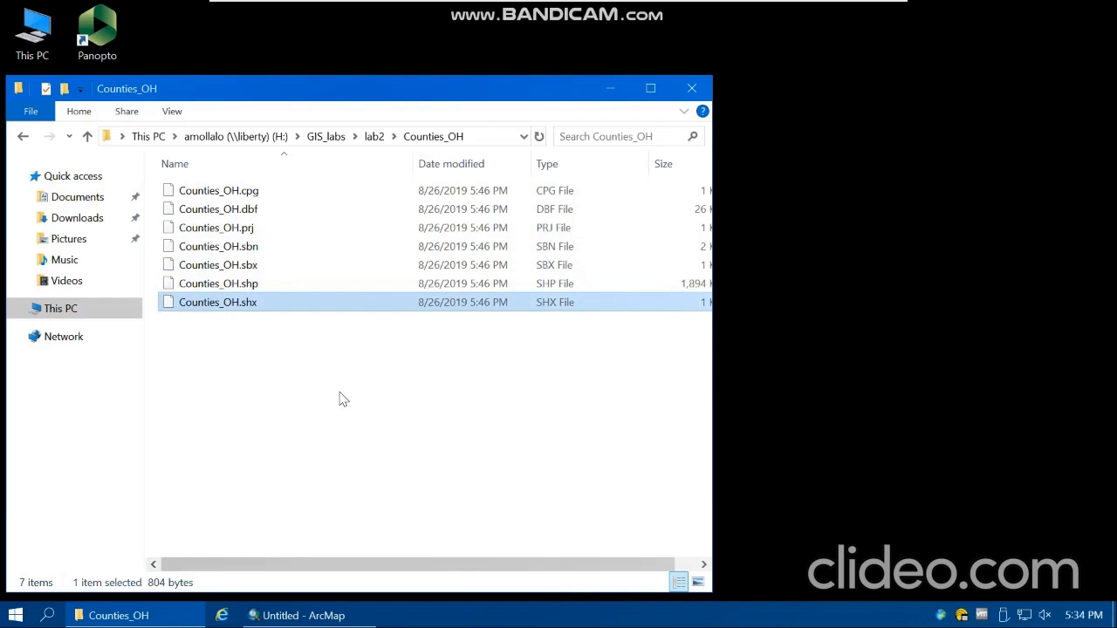
pyautogui.click(267, 210)
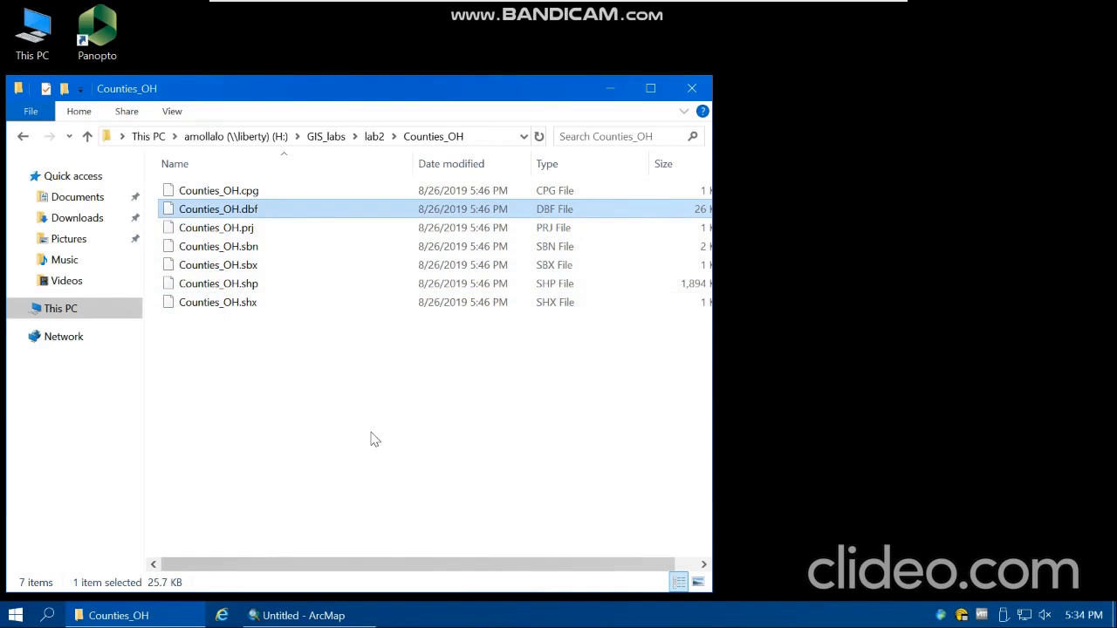
pyautogui.click(262, 286)
pyautogui.click(281, 303)
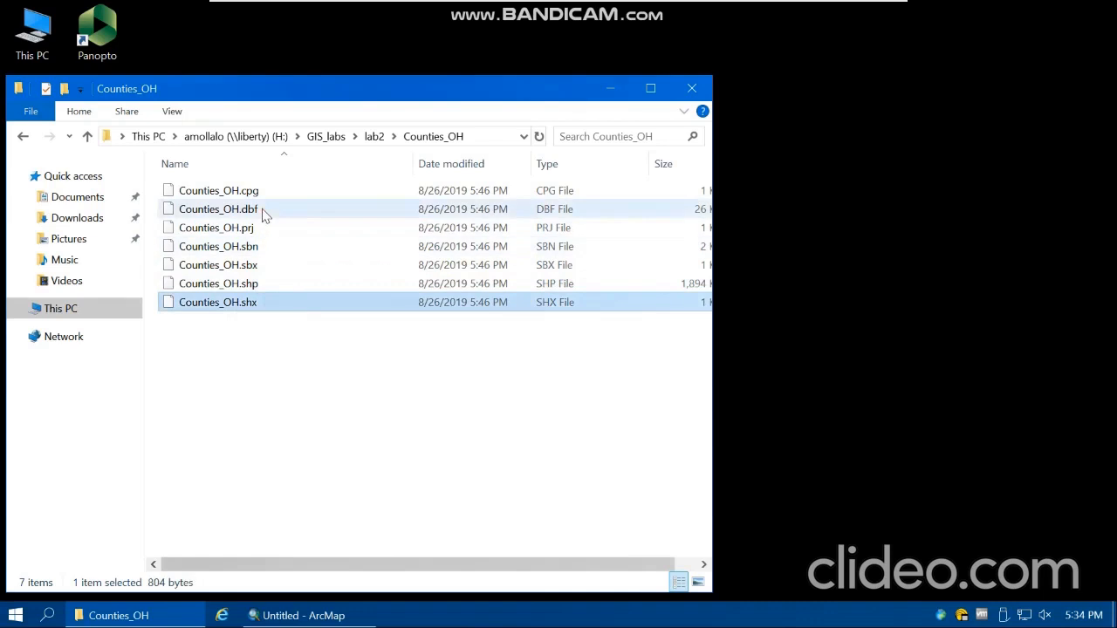
pyautogui.click(266, 212)
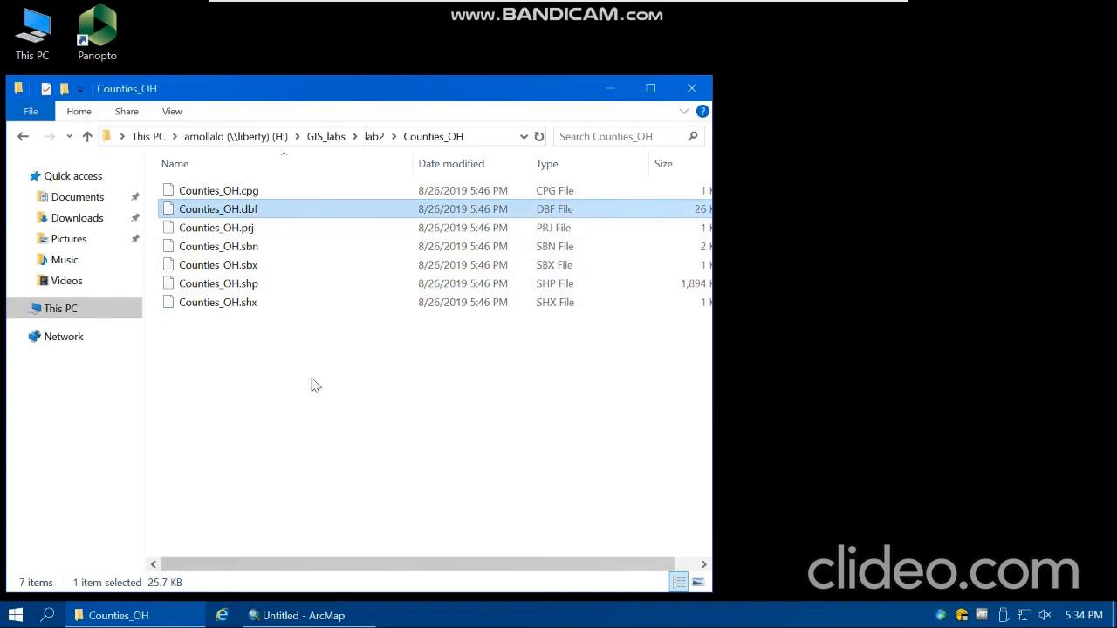
pyautogui.click(277, 230)
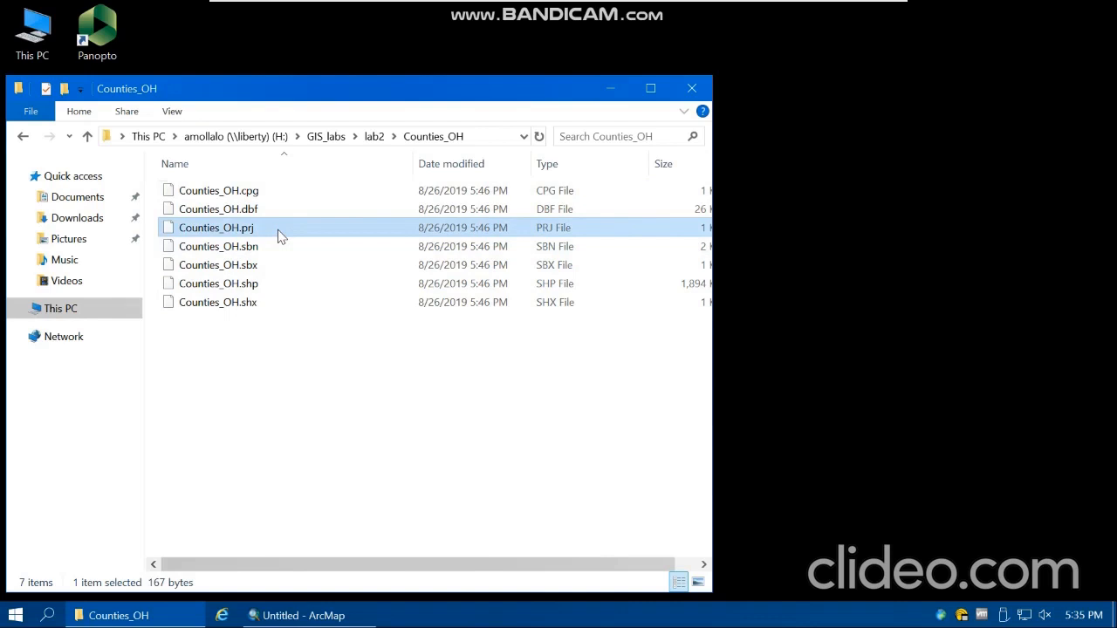
# Step: Switch to ArcMap and, while adding data, create a folder connection to GIS_labs on the H: drive
pyautogui.click(327, 616)
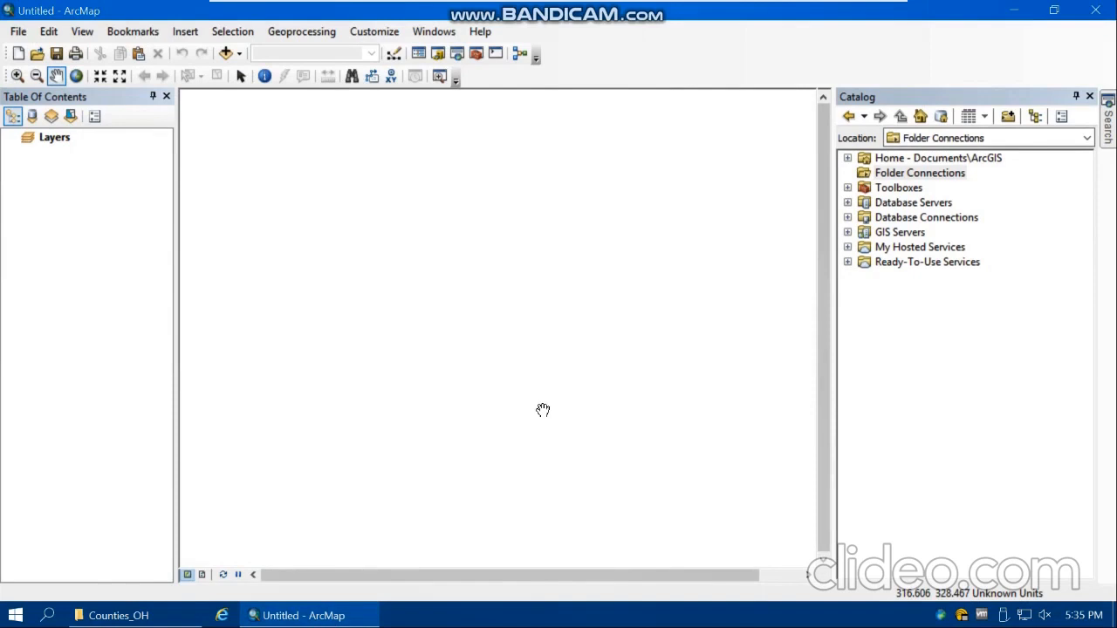
pyautogui.click(226, 55)
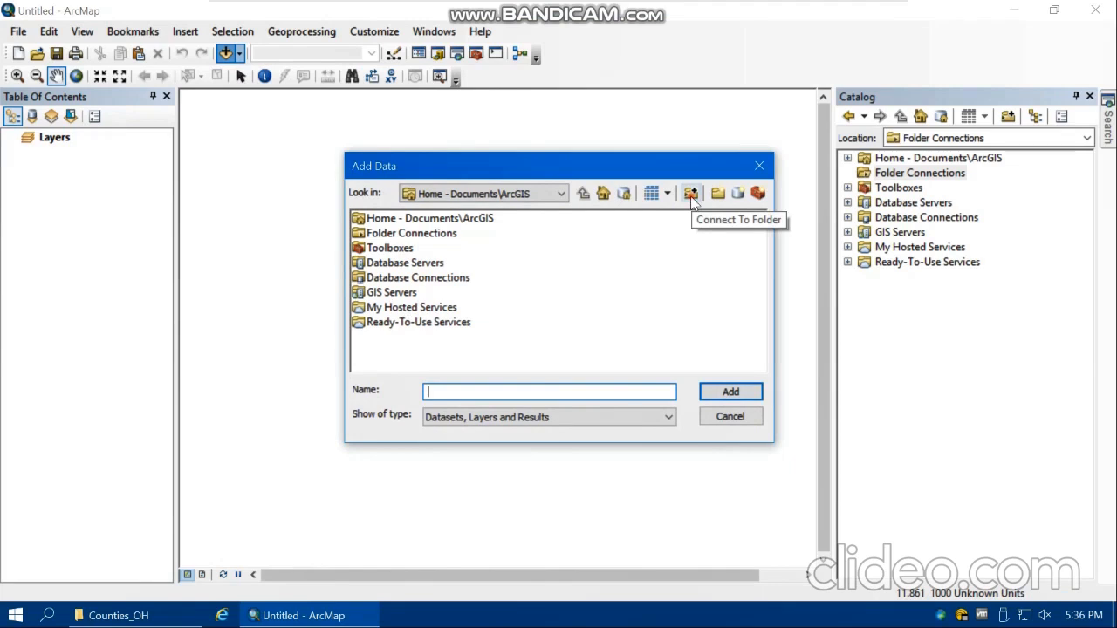
pyautogui.click(691, 194)
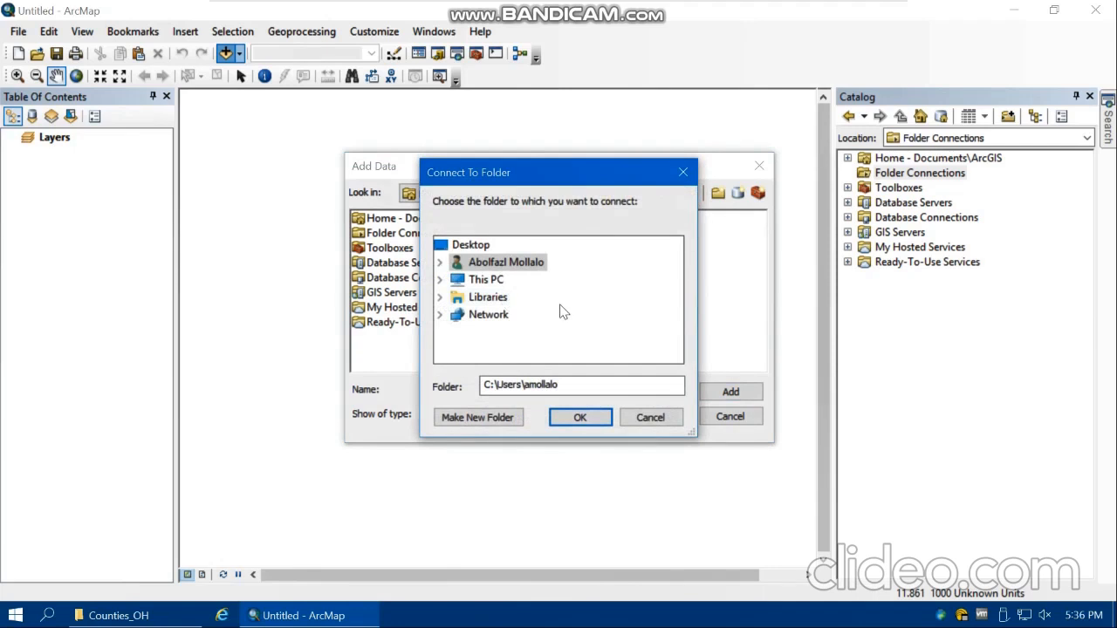
pyautogui.doubleClick(493, 281)
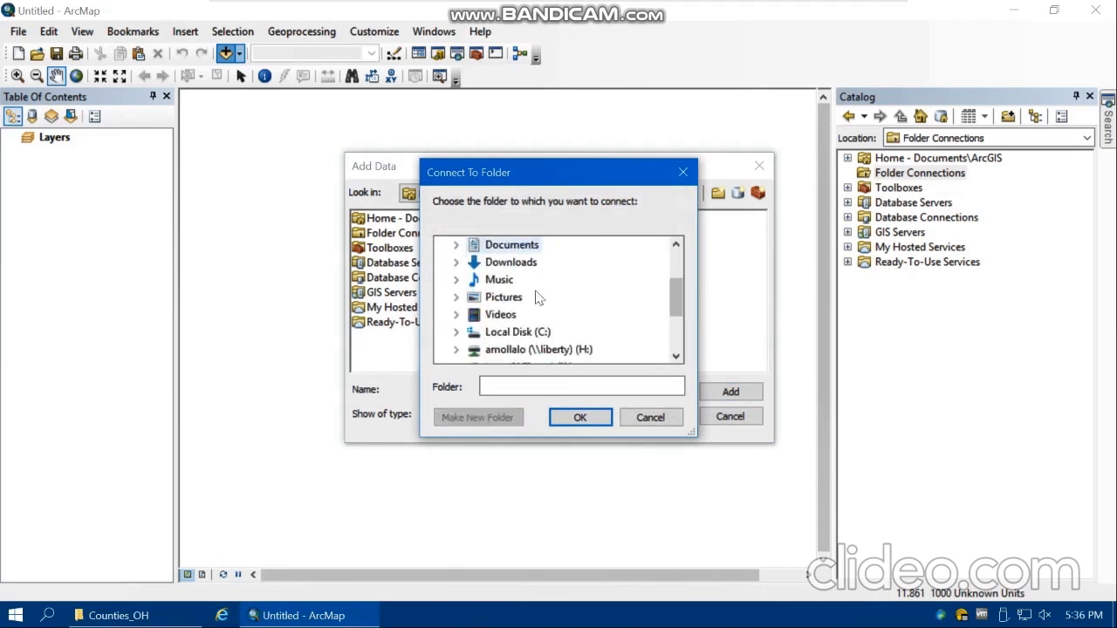
pyautogui.scroll(-1, 538, 298)
pyautogui.doubleClick(571, 299)
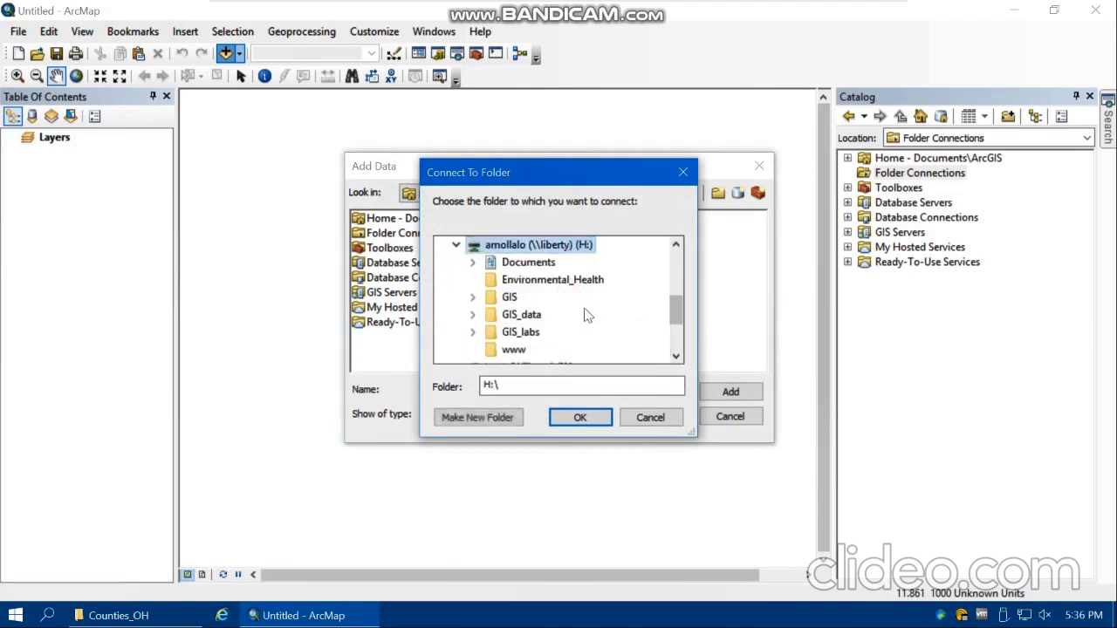
pyautogui.doubleClick(532, 336)
pyautogui.click(593, 418)
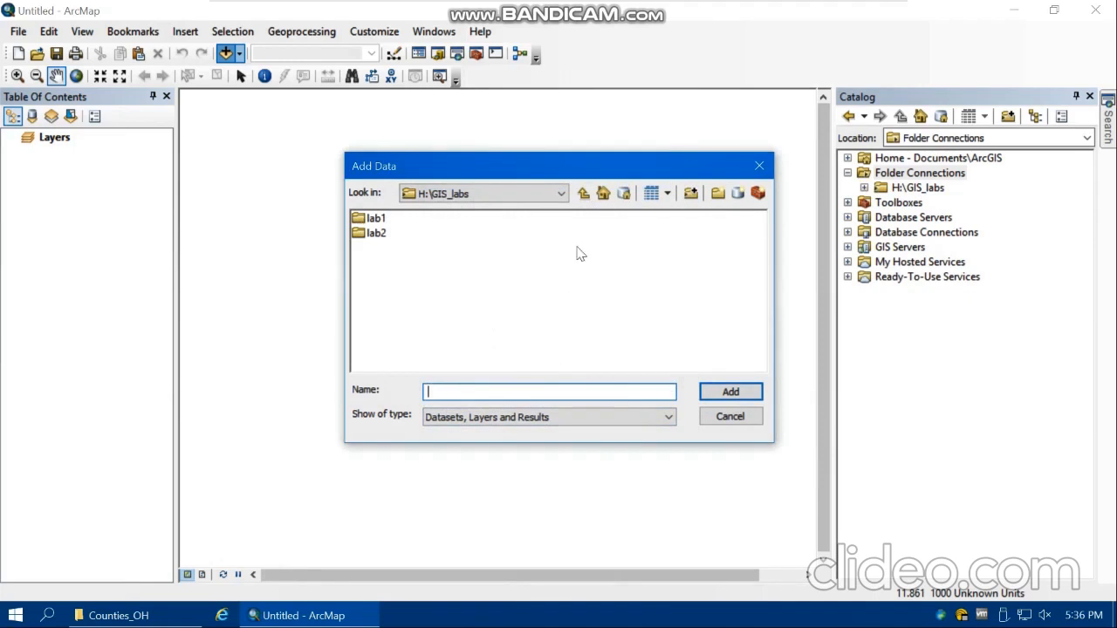
# Step: Check the Folder Connections list in the Add Data dialog and in the Catalog for the H:\GIS_labs connection
pyautogui.click(564, 192)
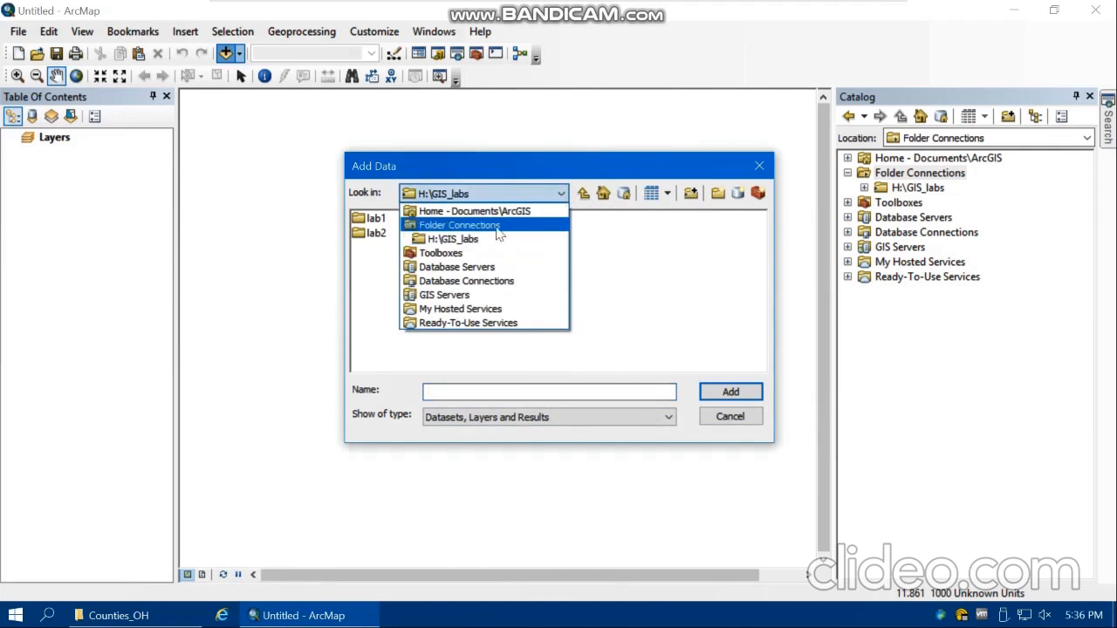
pyautogui.click(465, 226)
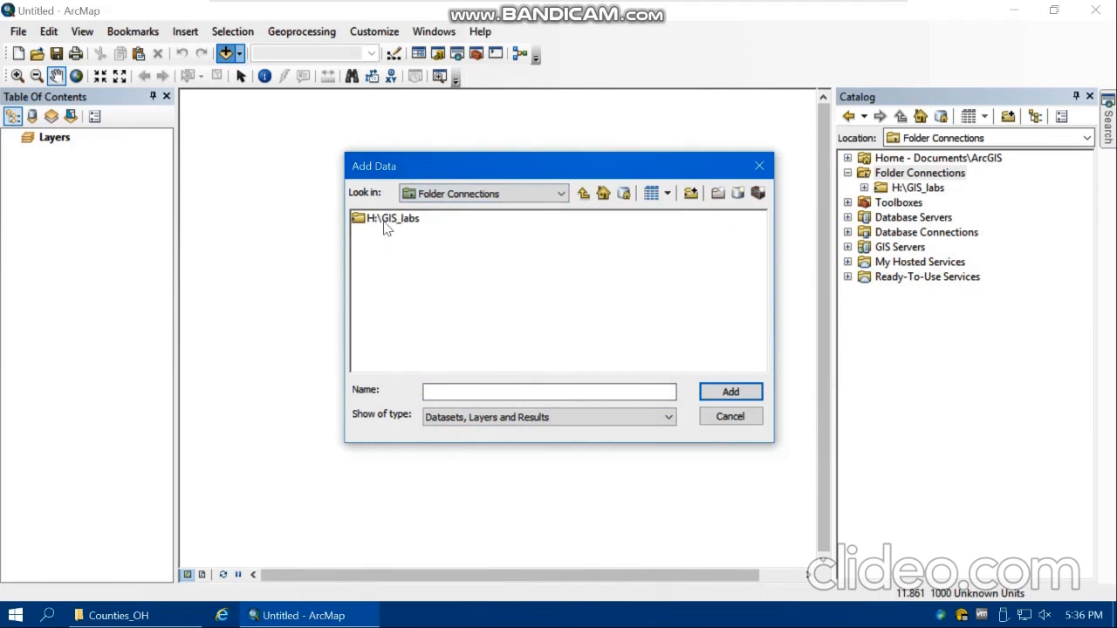
pyautogui.click(759, 166)
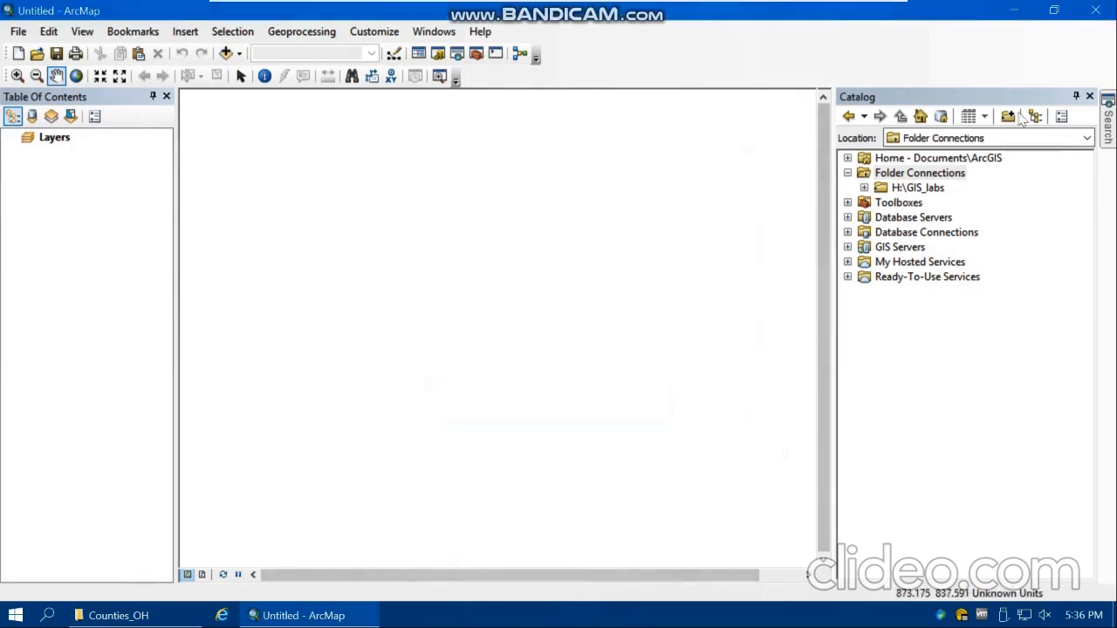
pyautogui.click(437, 54)
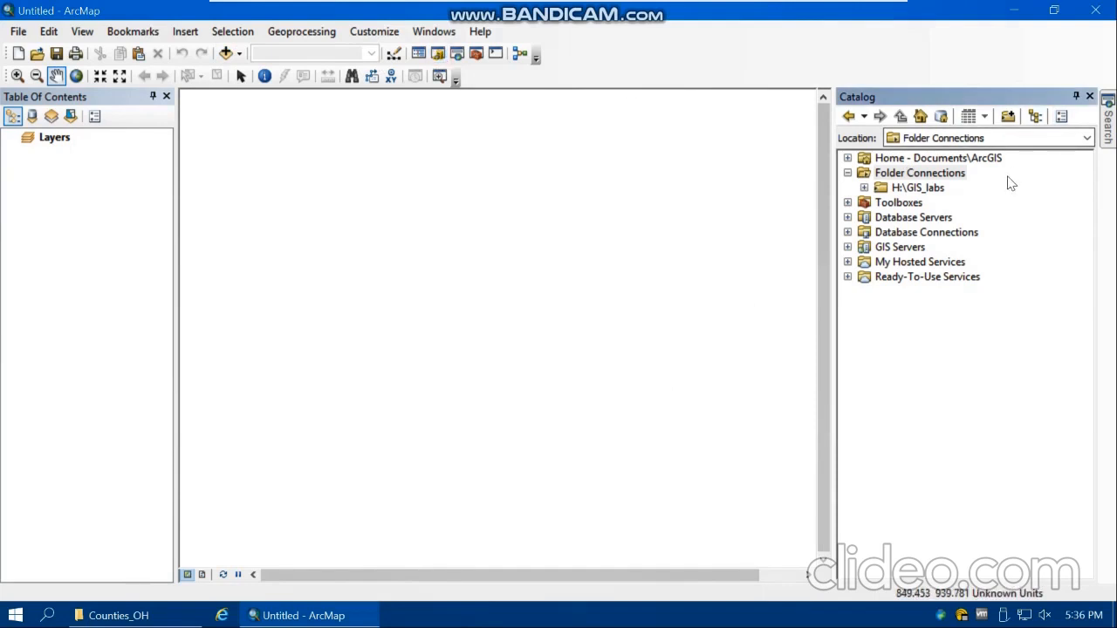
pyautogui.click(913, 176)
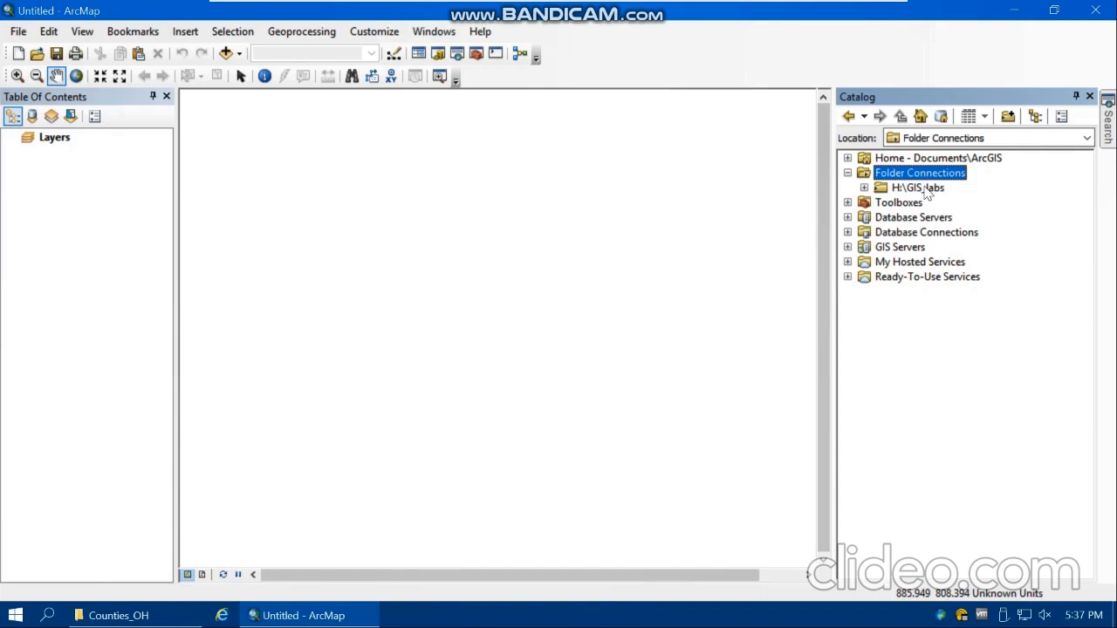
# Step: Add a second folder connection to the Visual Studio 2017 folder under Documents and view it among the folder connections
pyautogui.click(225, 53)
pyautogui.click(691, 196)
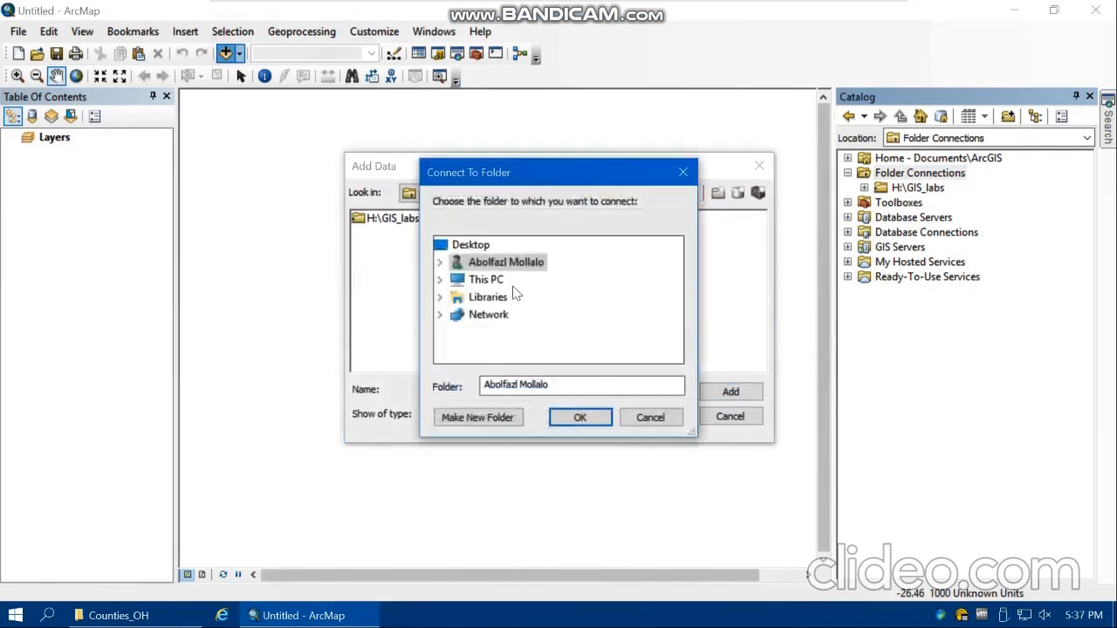
pyautogui.doubleClick(489, 296)
pyautogui.doubleClick(494, 297)
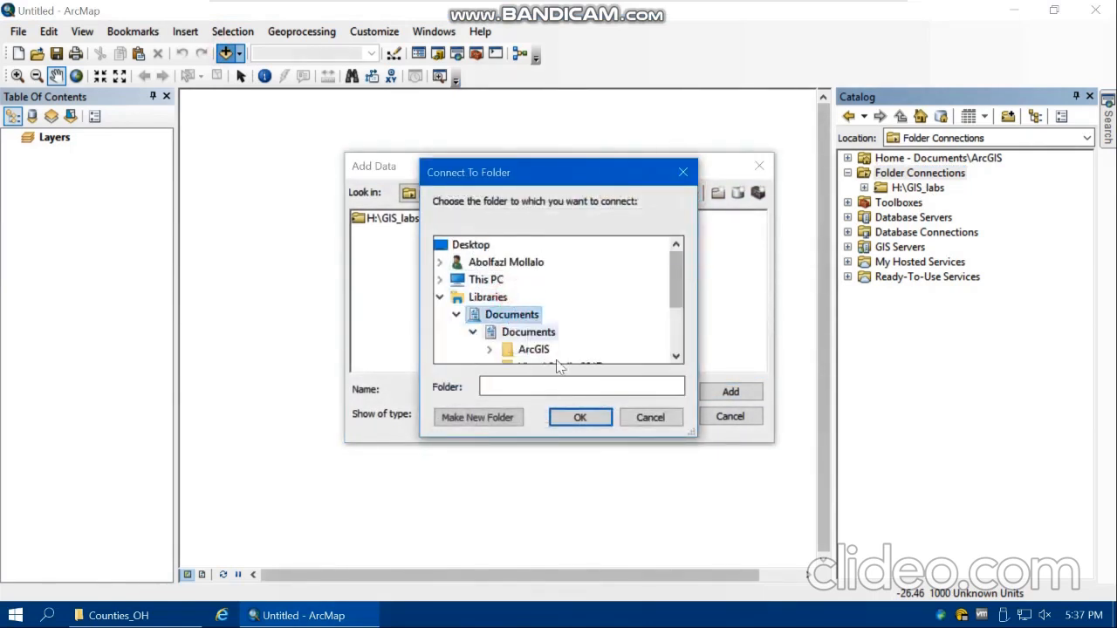
pyautogui.doubleClick(533, 349)
pyautogui.scroll(-2, 559, 349)
pyautogui.click(558, 279)
pyautogui.doubleClick(559, 279)
pyautogui.click(580, 417)
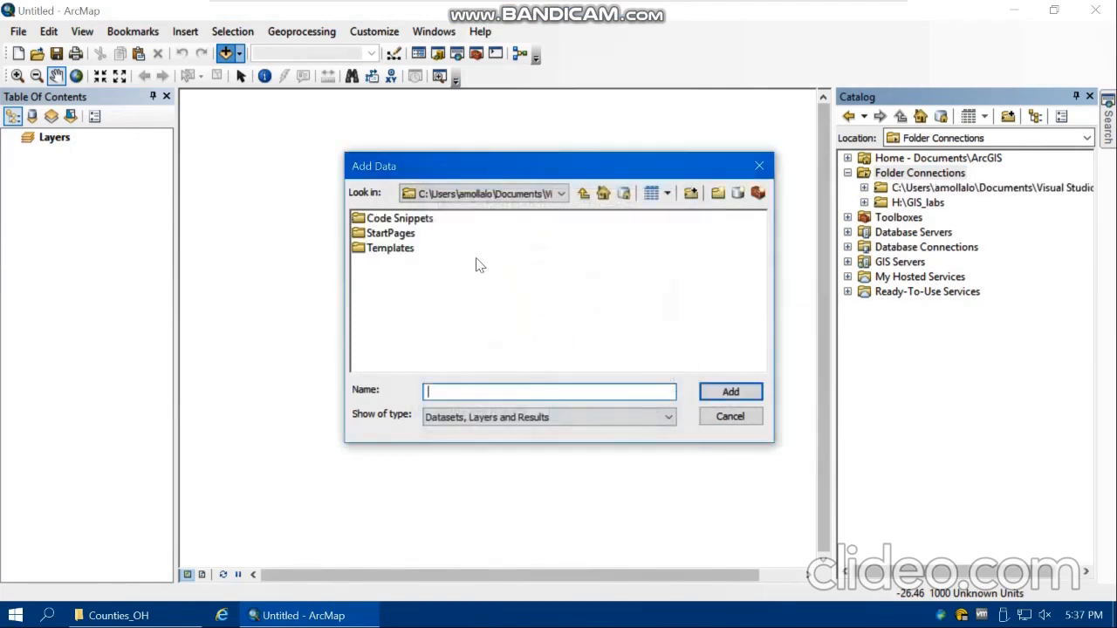
pyautogui.click(562, 194)
pyautogui.click(481, 226)
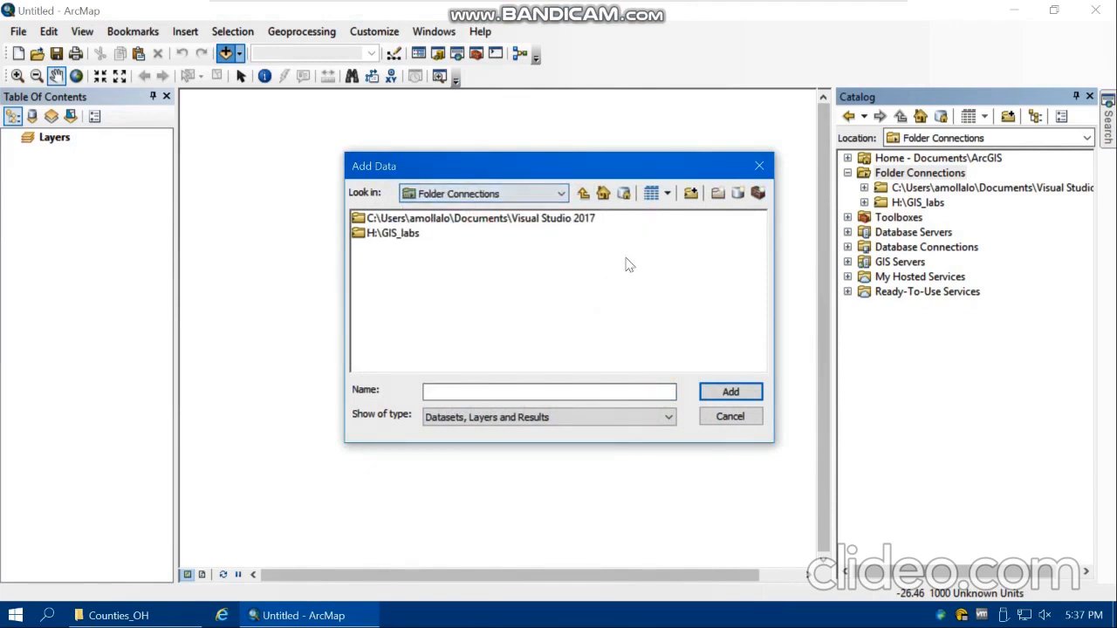
pyautogui.click(729, 415)
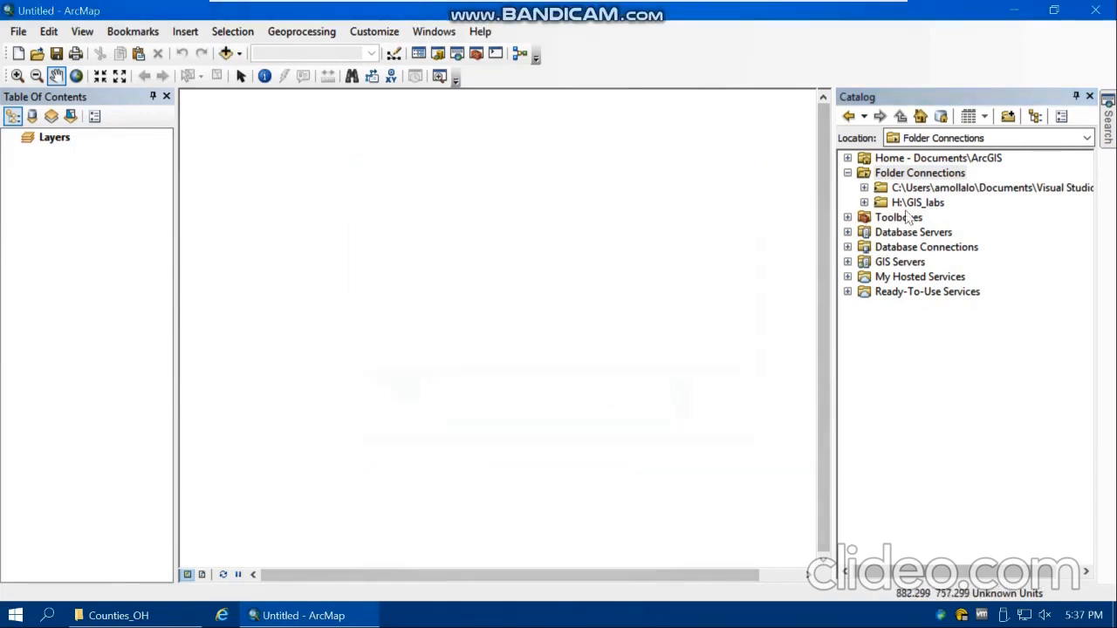
# Step: Disconnect the Visual Studio 2017 folder from the Catalog's folder connections
pyautogui.click(929, 188)
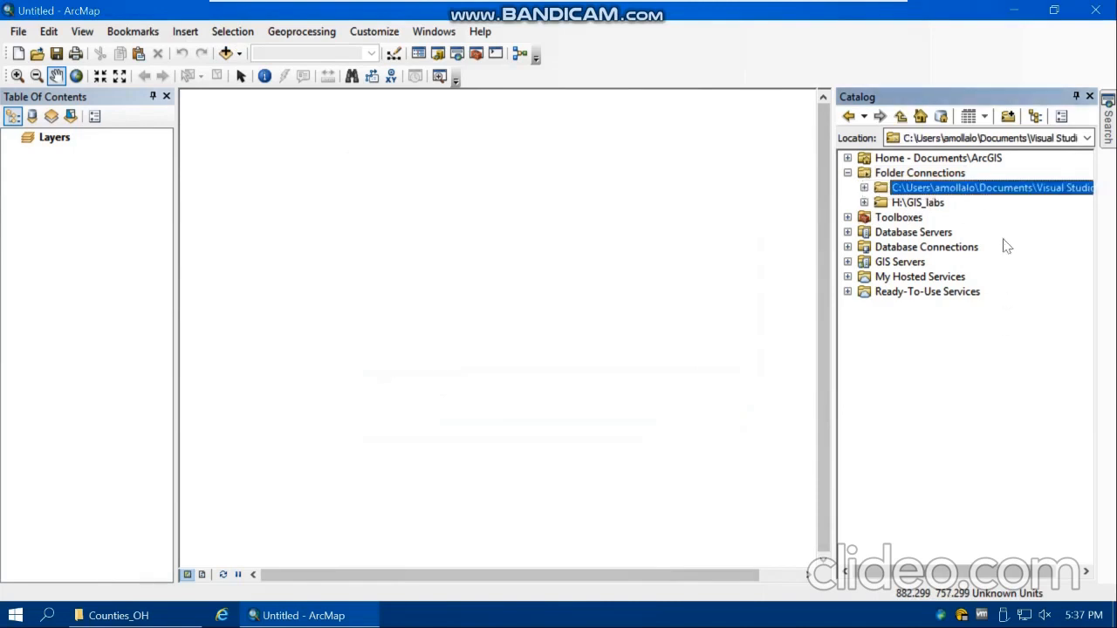
pyautogui.click(1002, 193)
pyautogui.rightClick(1004, 194)
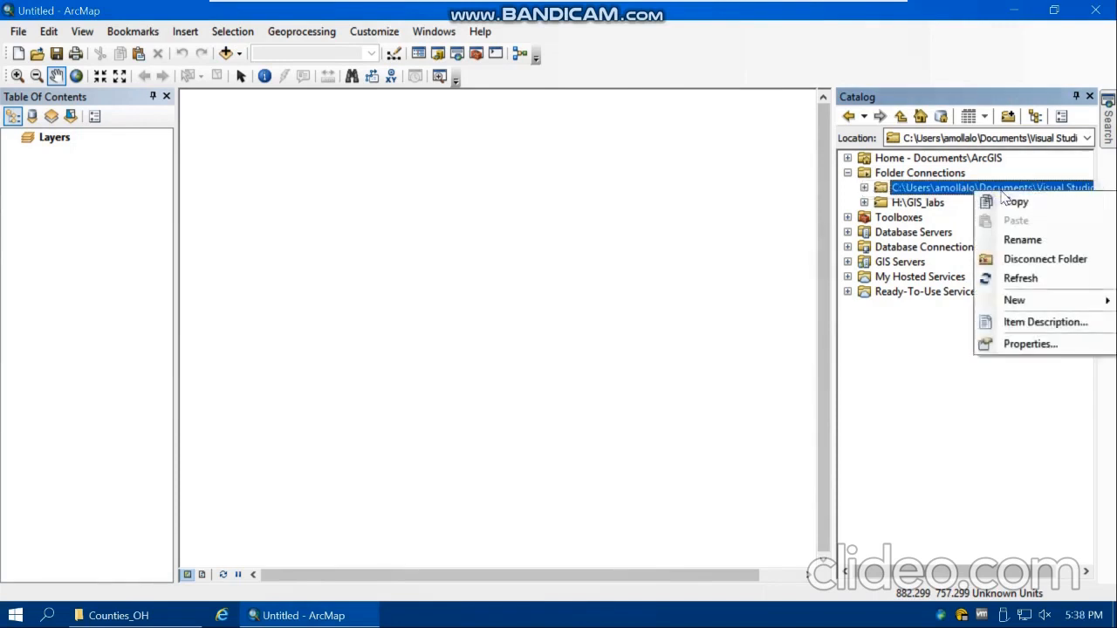
pyautogui.click(1035, 259)
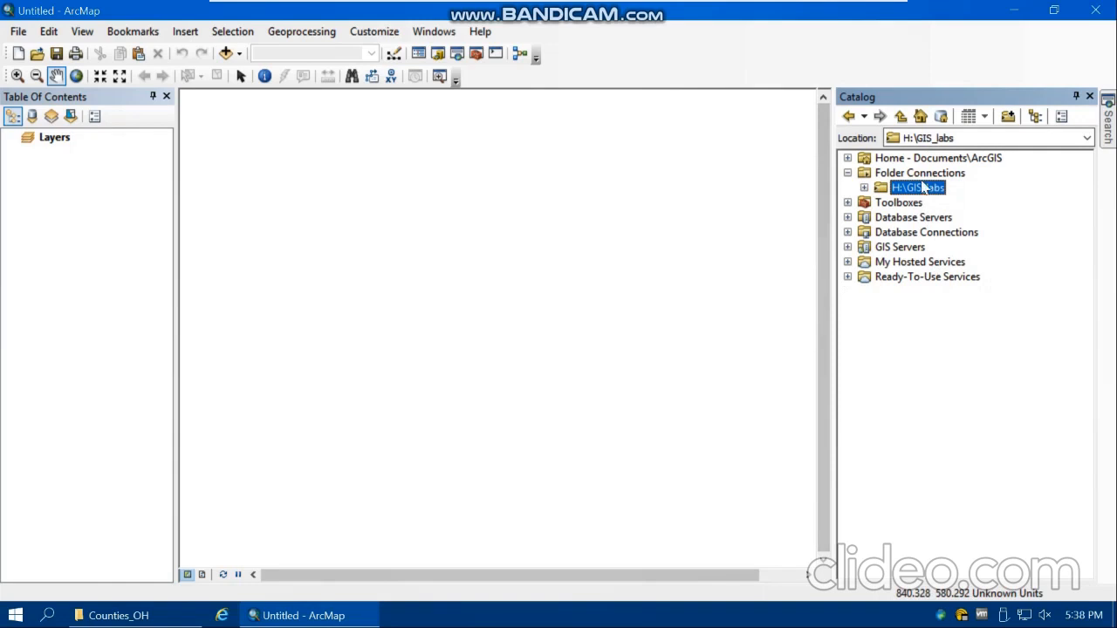
# Step: Start adding data and browse to the Counties_OH folder inside H:\GIS_labs\lab2
pyautogui.click(225, 54)
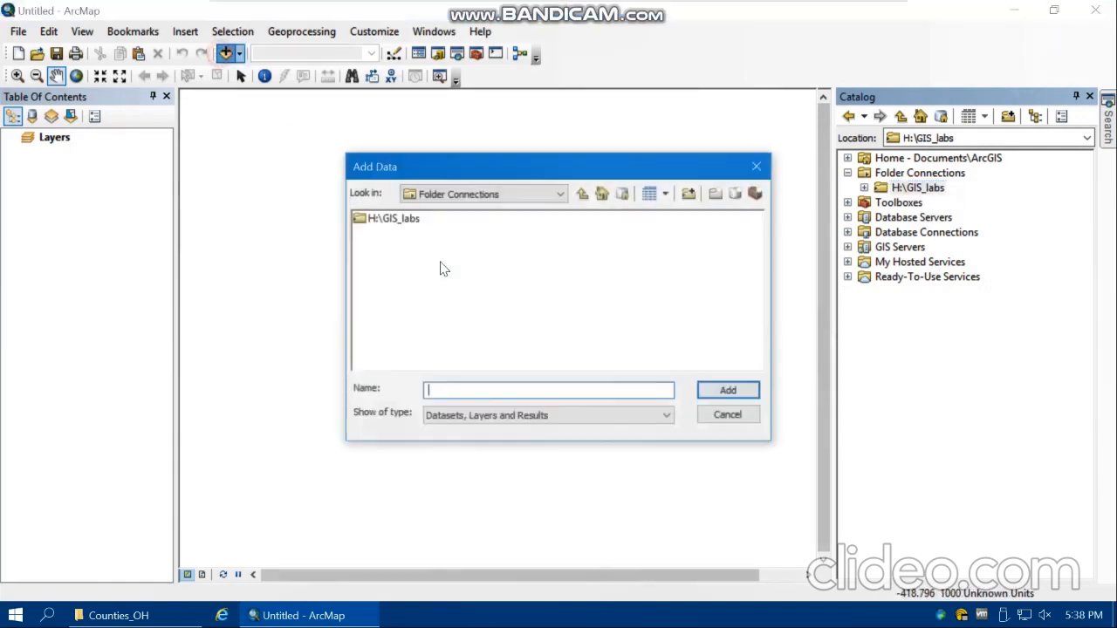
pyautogui.doubleClick(379, 219)
pyautogui.click(379, 234)
pyautogui.doubleClick(381, 235)
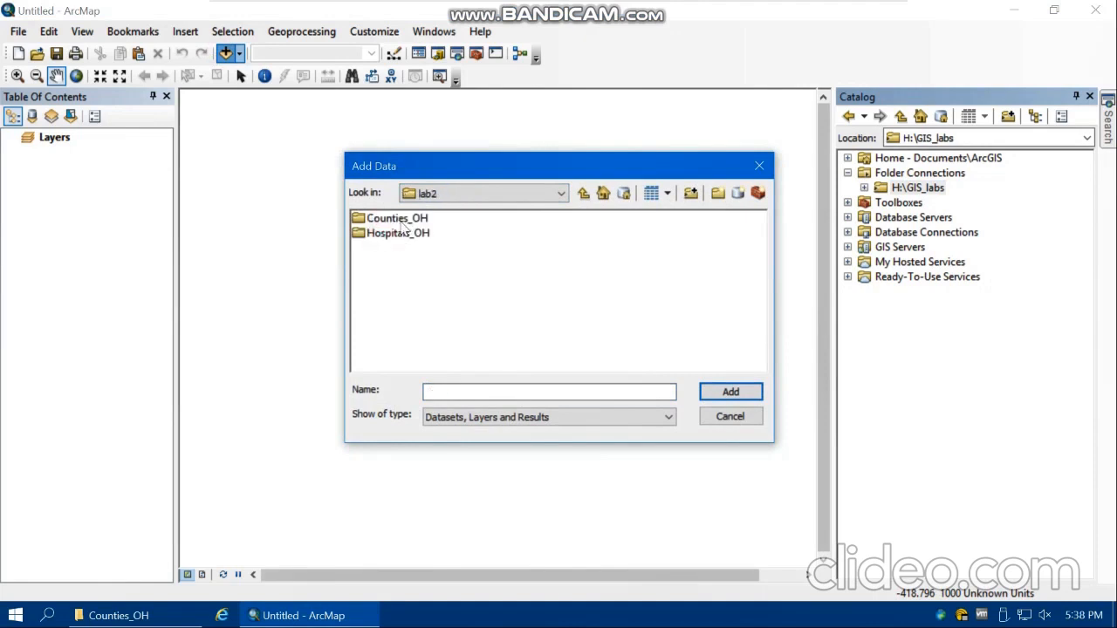
pyautogui.doubleClick(405, 224)
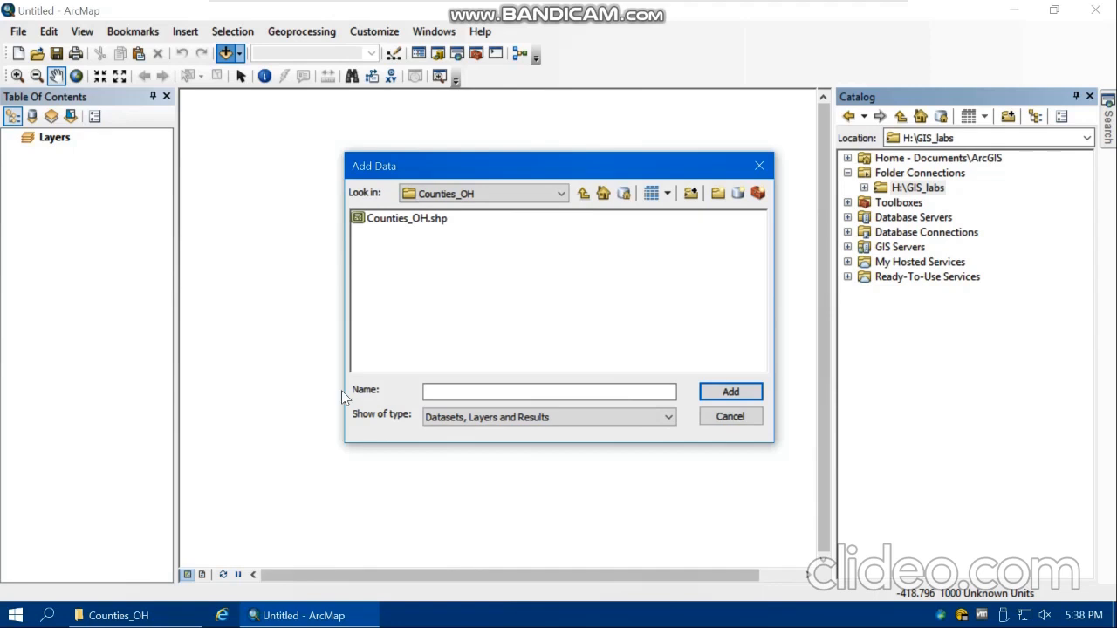
# Step: Check the shapefile's component files in File Explorer's Counties_OH folder, and add Counties_OH.shp to the map in ArcMap
pyautogui.click(150, 614)
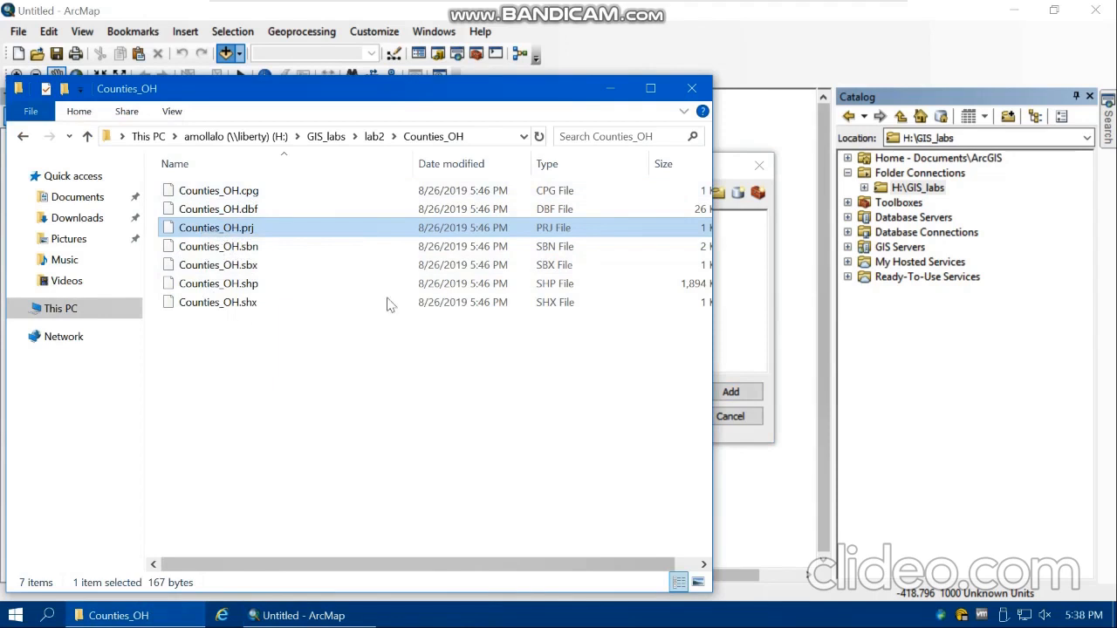
pyautogui.click(609, 90)
pyautogui.click(421, 221)
pyautogui.click(427, 274)
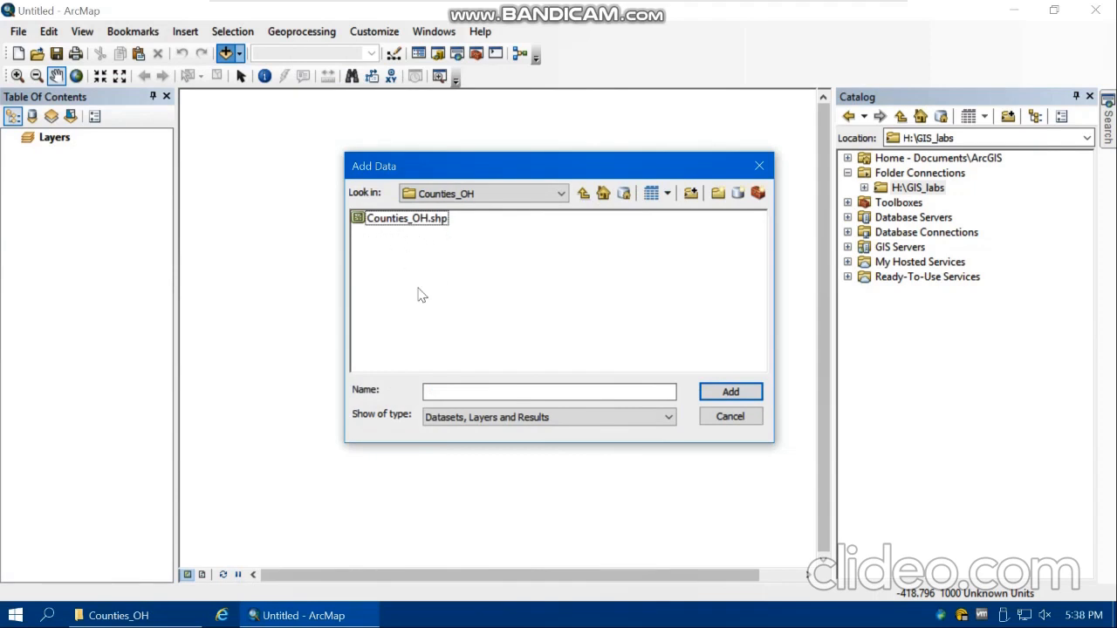
pyautogui.click(372, 221)
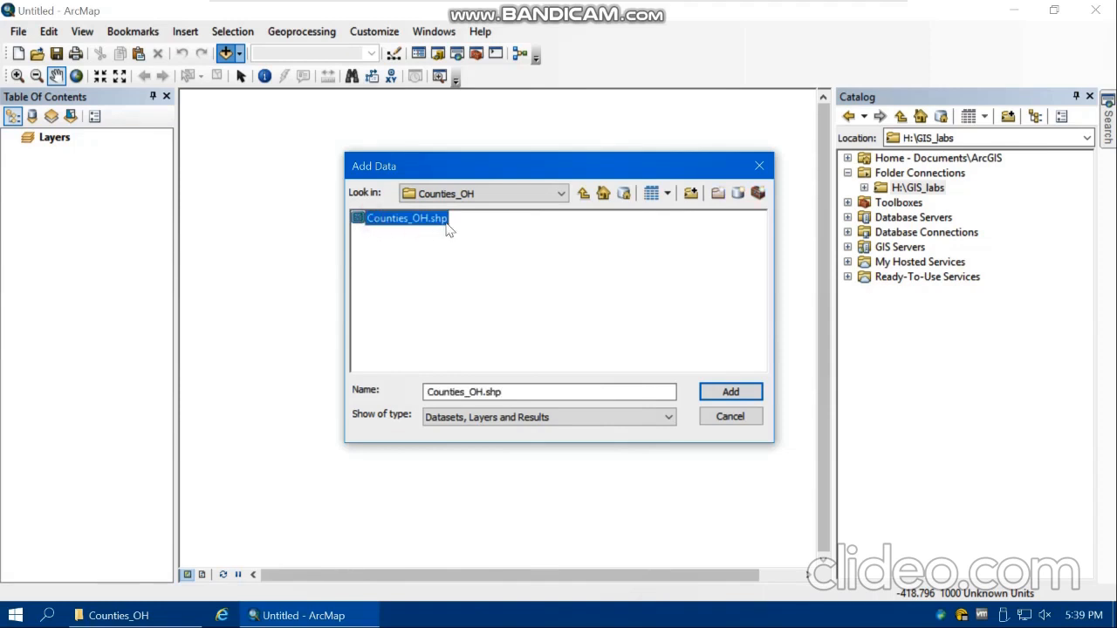
pyautogui.click(741, 398)
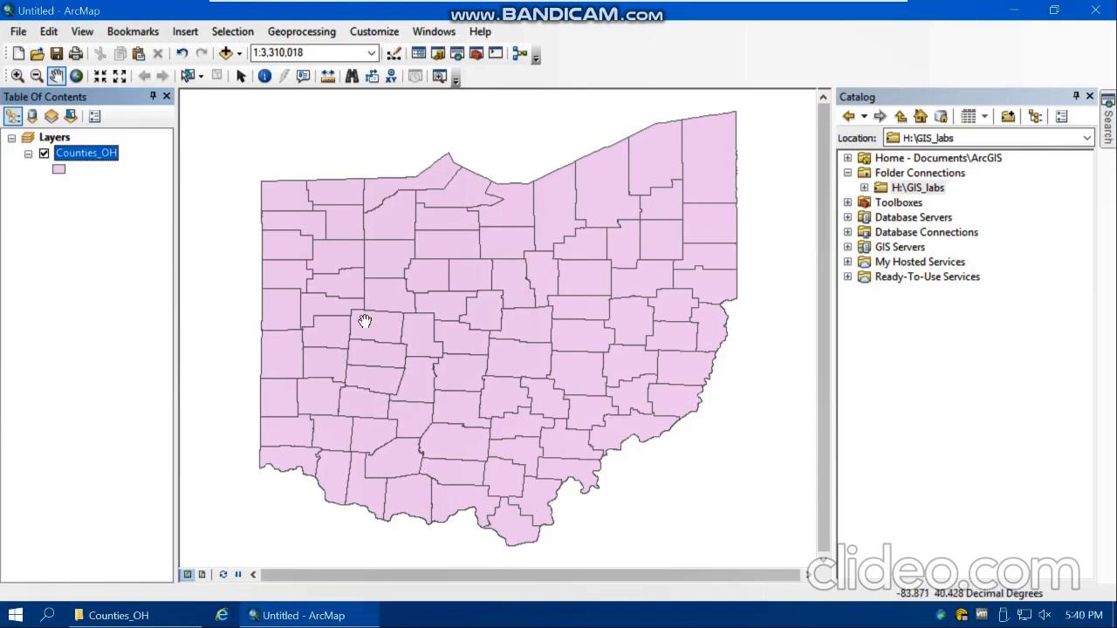
# Step: Add Hospitals_OH.shp from the Hospitals_ohio folder under lab2\Hospitals_OH to the map, dismissing the geographic coordinate systems warning
pyautogui.click(226, 55)
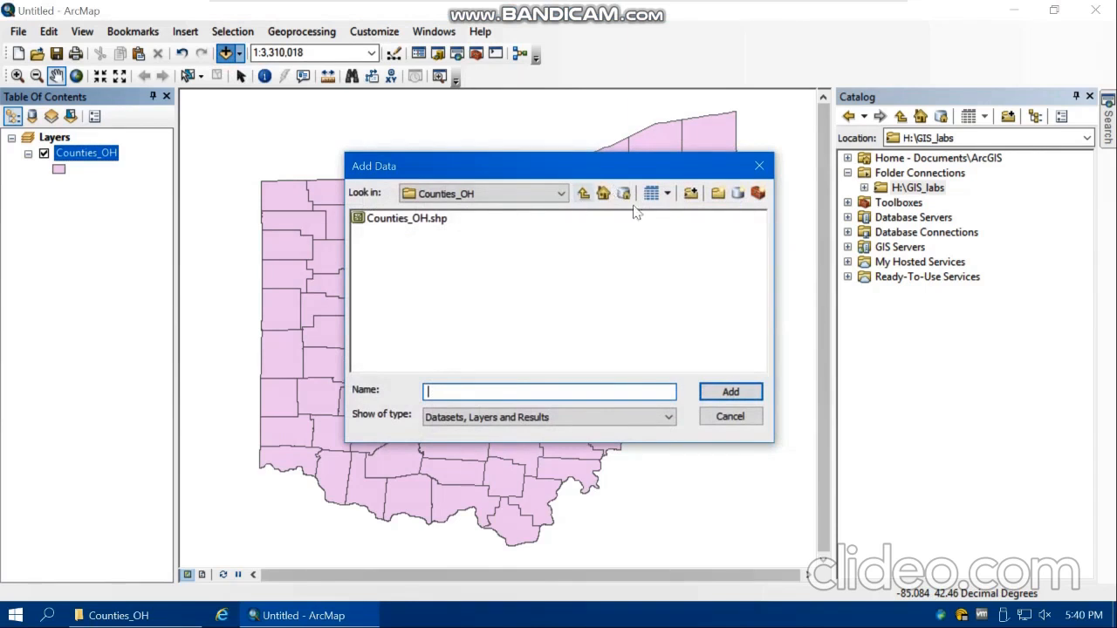
pyautogui.click(583, 194)
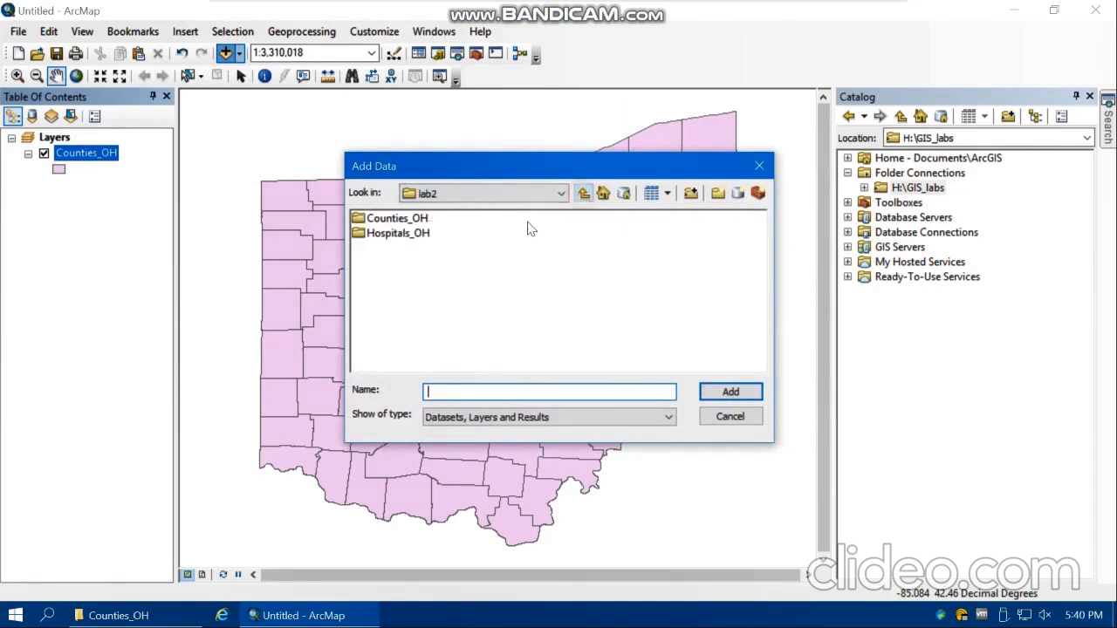
pyautogui.doubleClick(400, 236)
pyautogui.doubleClick(400, 219)
pyautogui.click(389, 219)
pyautogui.click(374, 242)
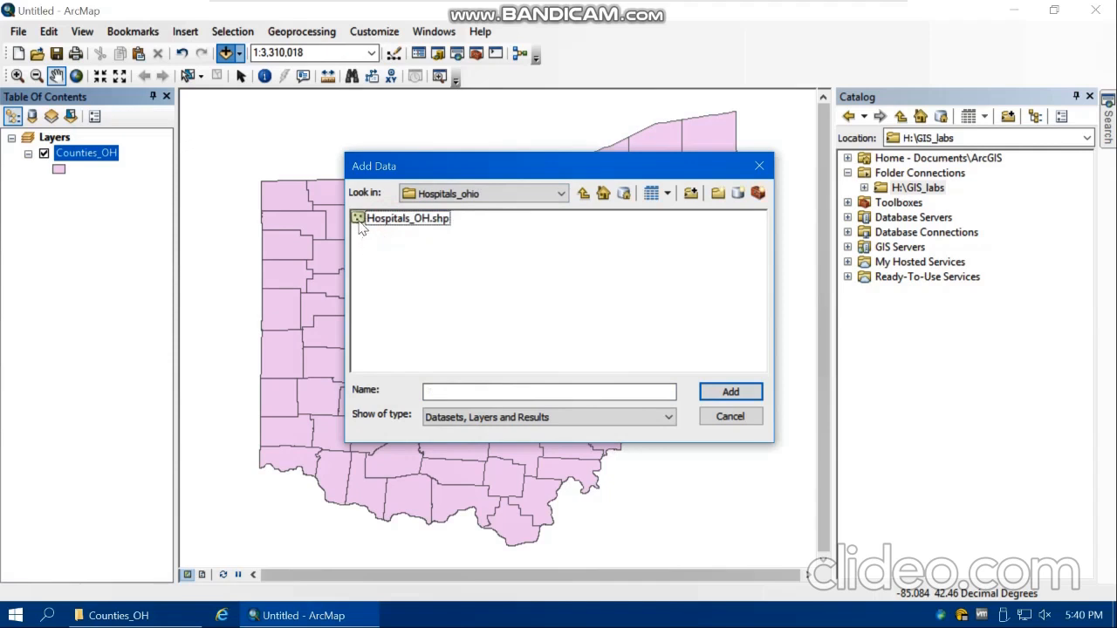
pyautogui.click(371, 221)
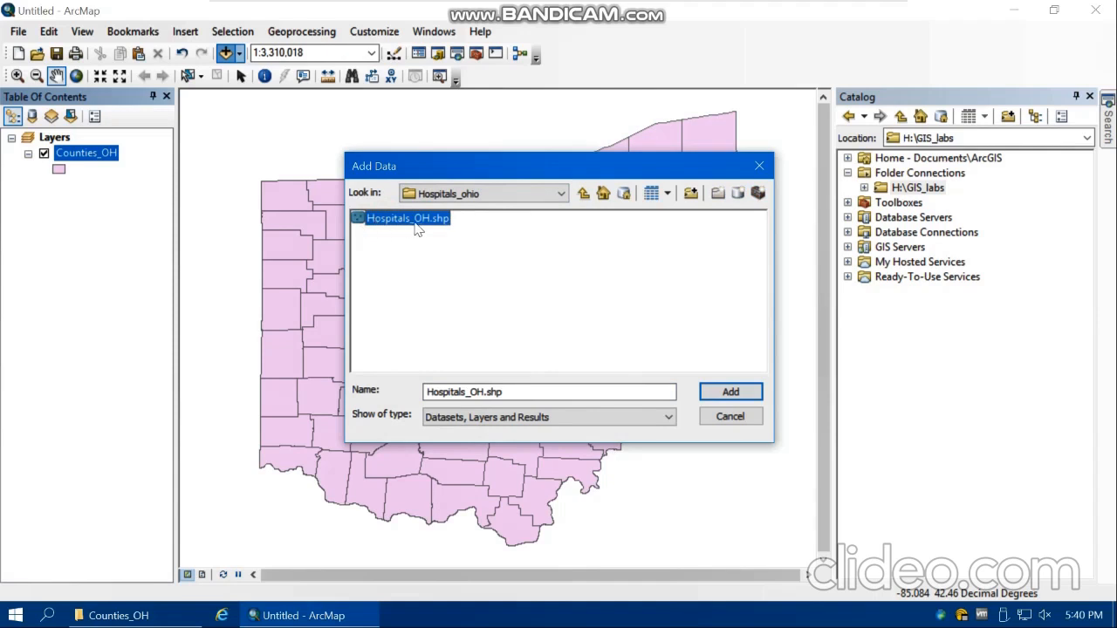
pyautogui.click(731, 394)
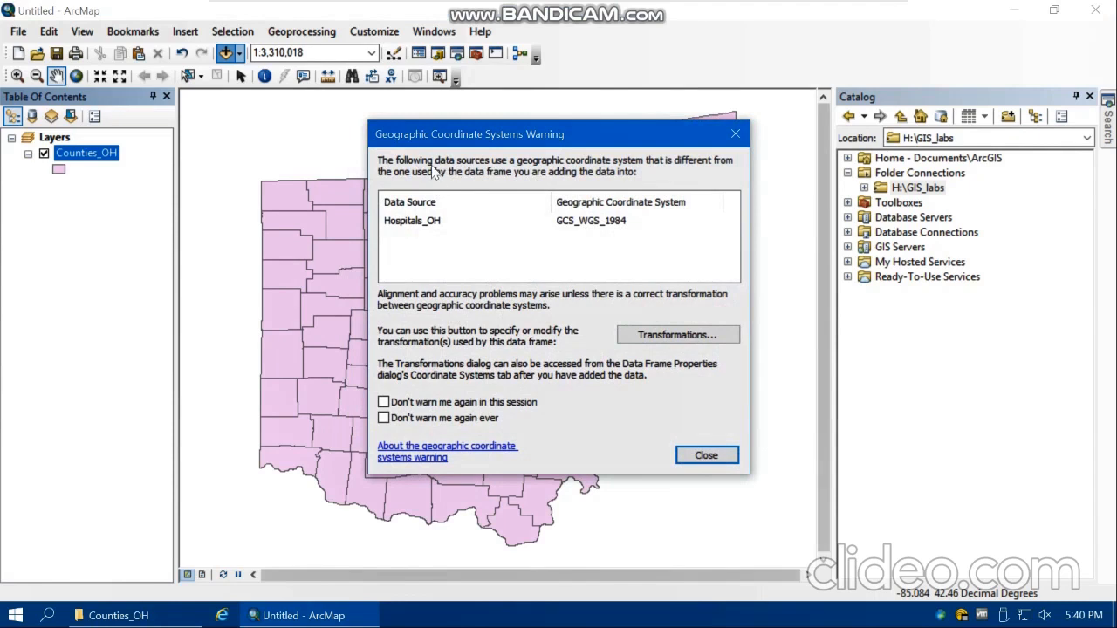
pyautogui.click(706, 455)
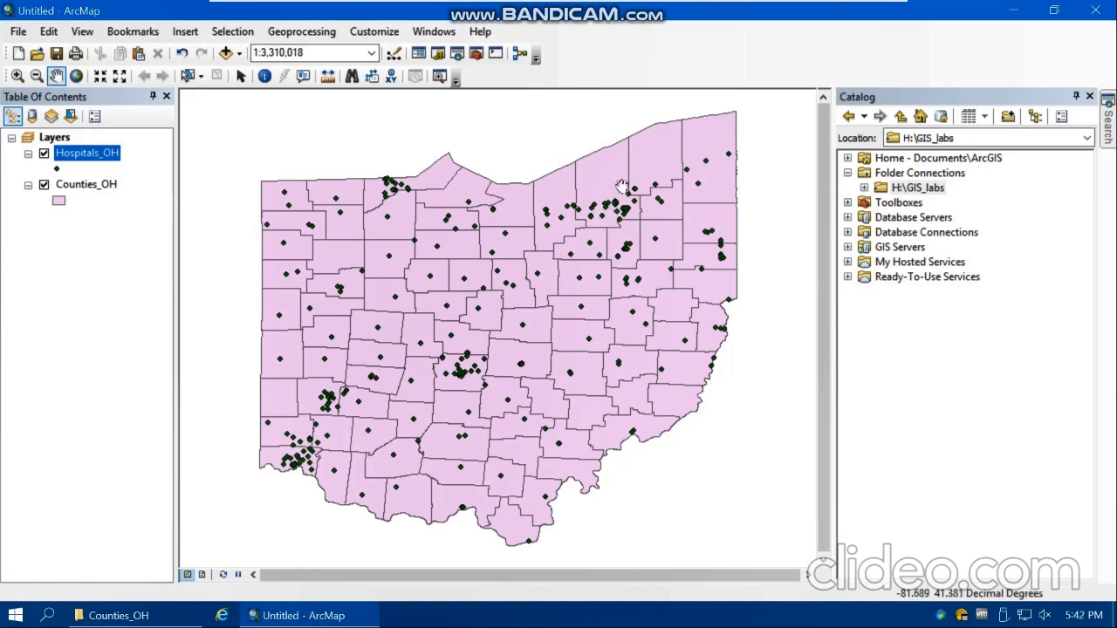
# Step: Turn all layers of the data frame off and back on
pyautogui.click(58, 140)
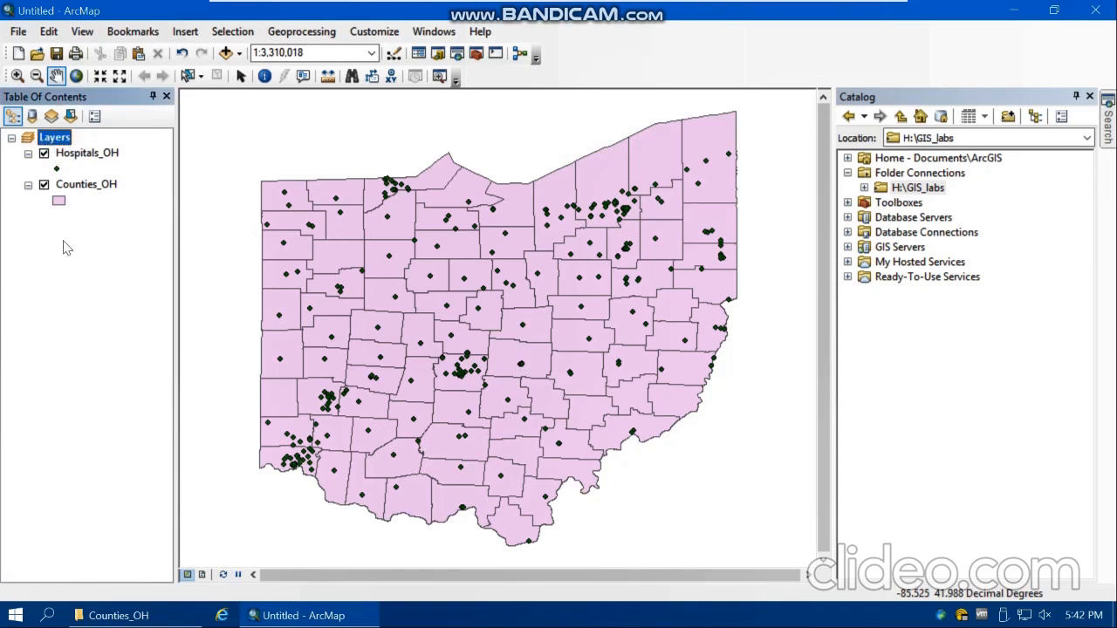
pyautogui.rightClick(47, 136)
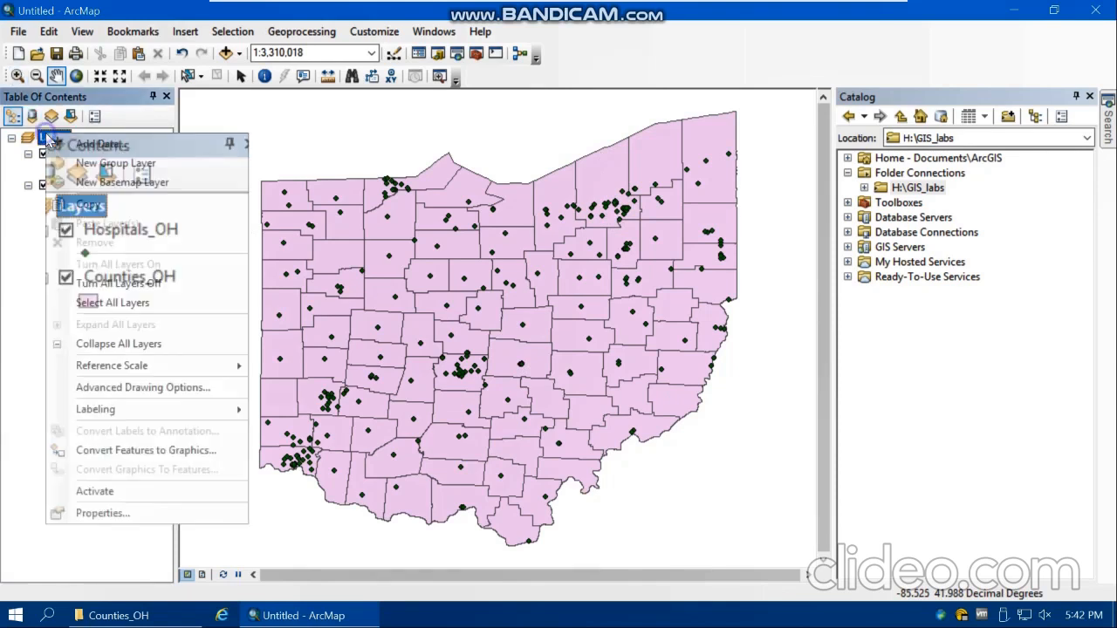
pyautogui.click(133, 286)
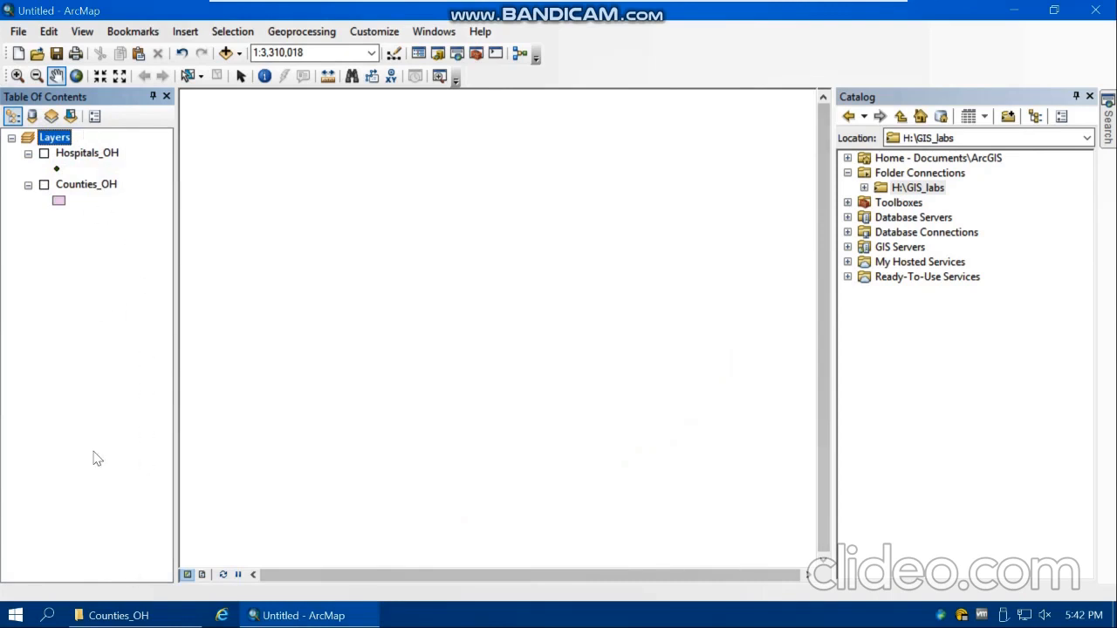
pyautogui.rightClick(59, 139)
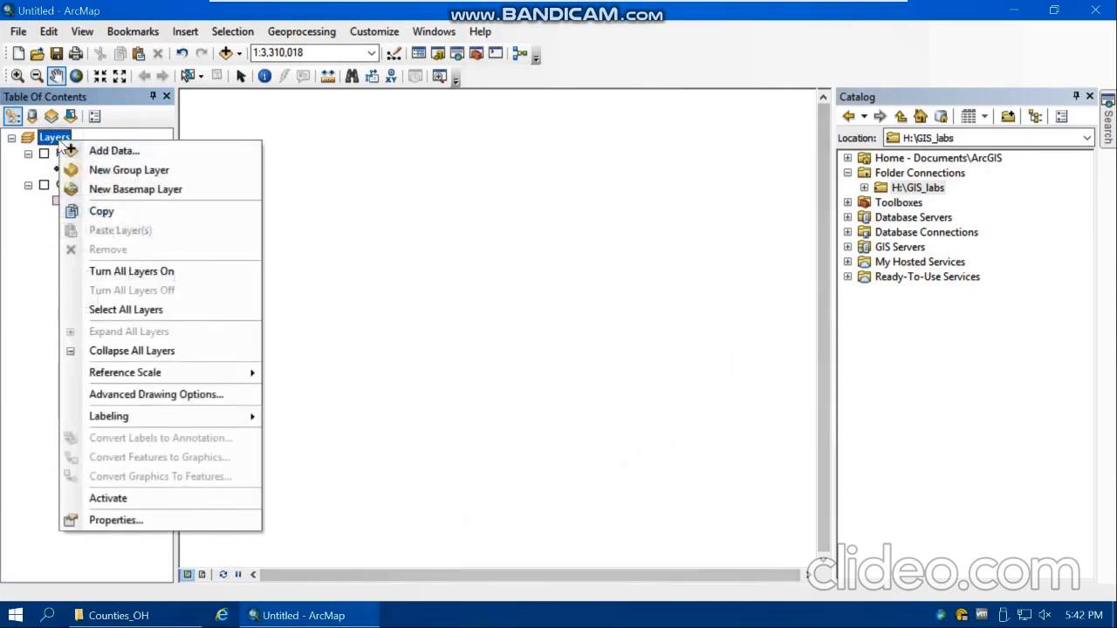
pyautogui.click(131, 271)
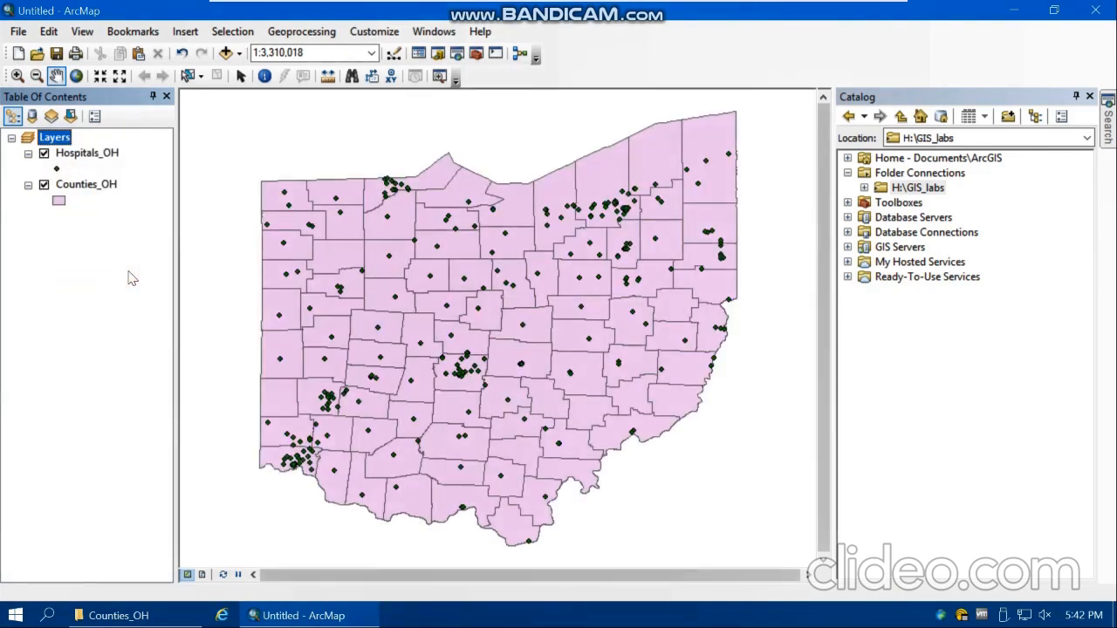
# Step: Remove the Hospitals_OH layer from the data frame
pyautogui.click(101, 157)
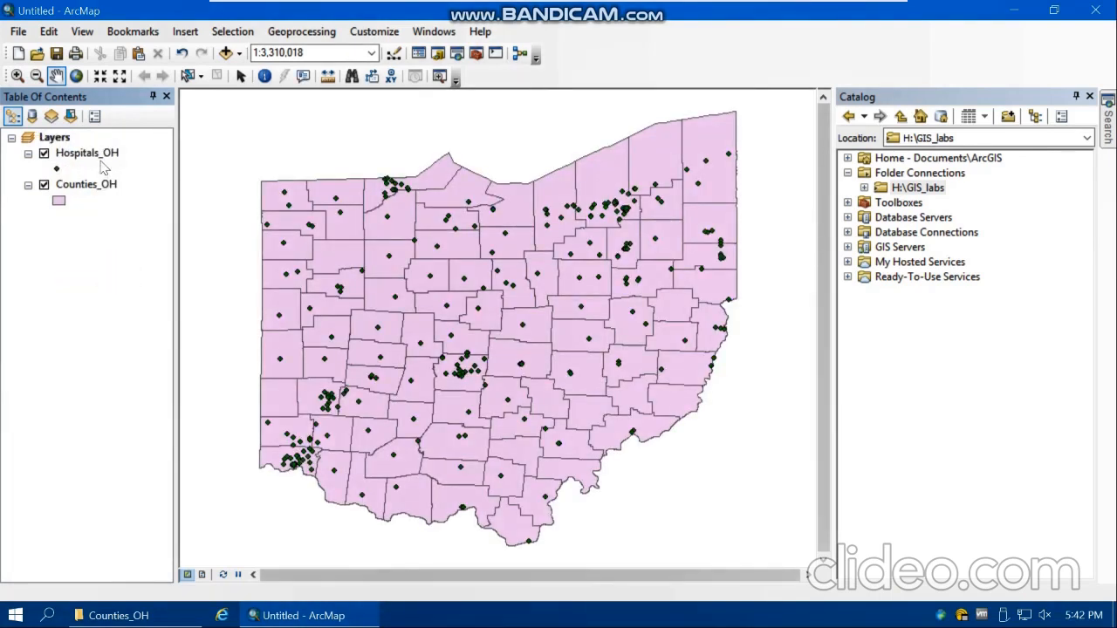
pyautogui.click(96, 156)
pyautogui.click(85, 273)
pyautogui.click(88, 157)
pyautogui.rightClick(97, 158)
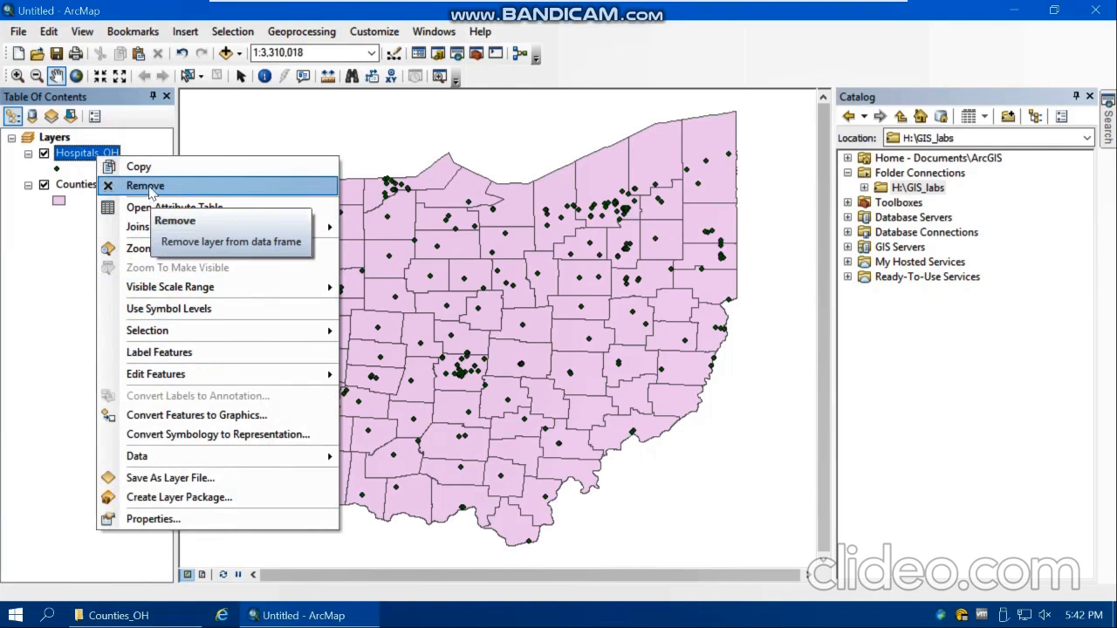
pyautogui.click(145, 186)
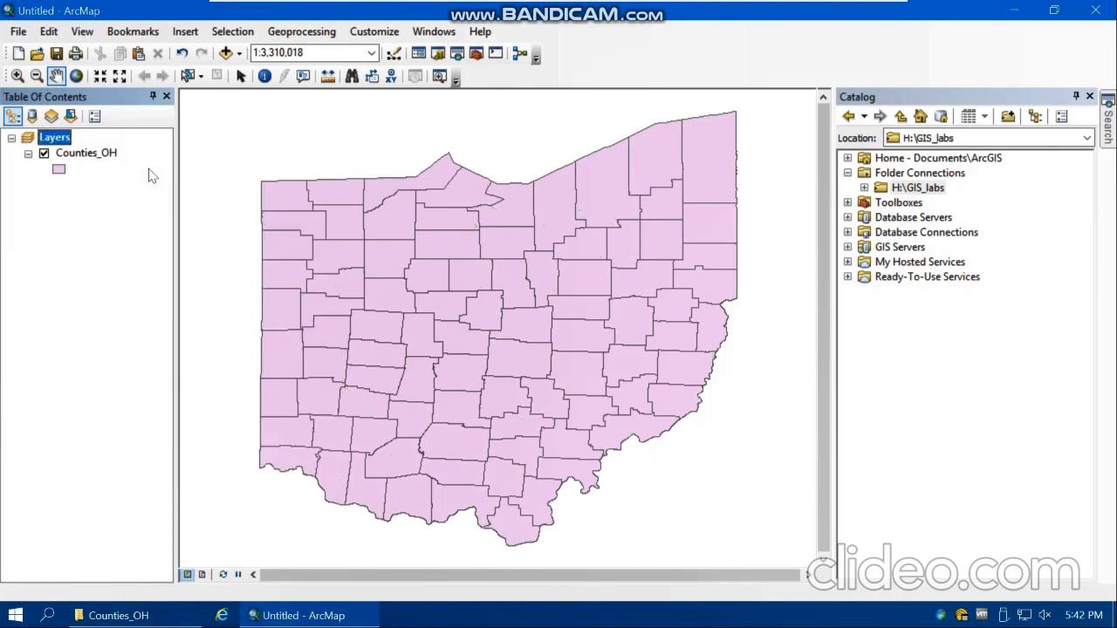
# Step: Add Hospitals_OH.shp from the Hospitals_ohio folder to the map again, dismissing the coordinate system warning
pyautogui.click(226, 53)
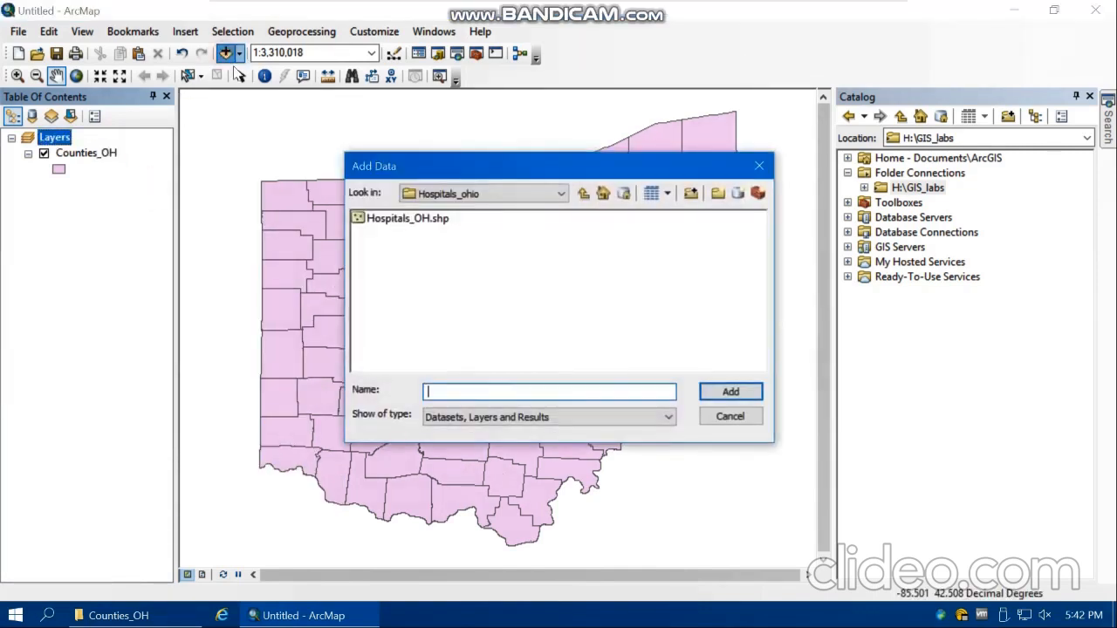
pyautogui.doubleClick(397, 225)
pyautogui.click(703, 453)
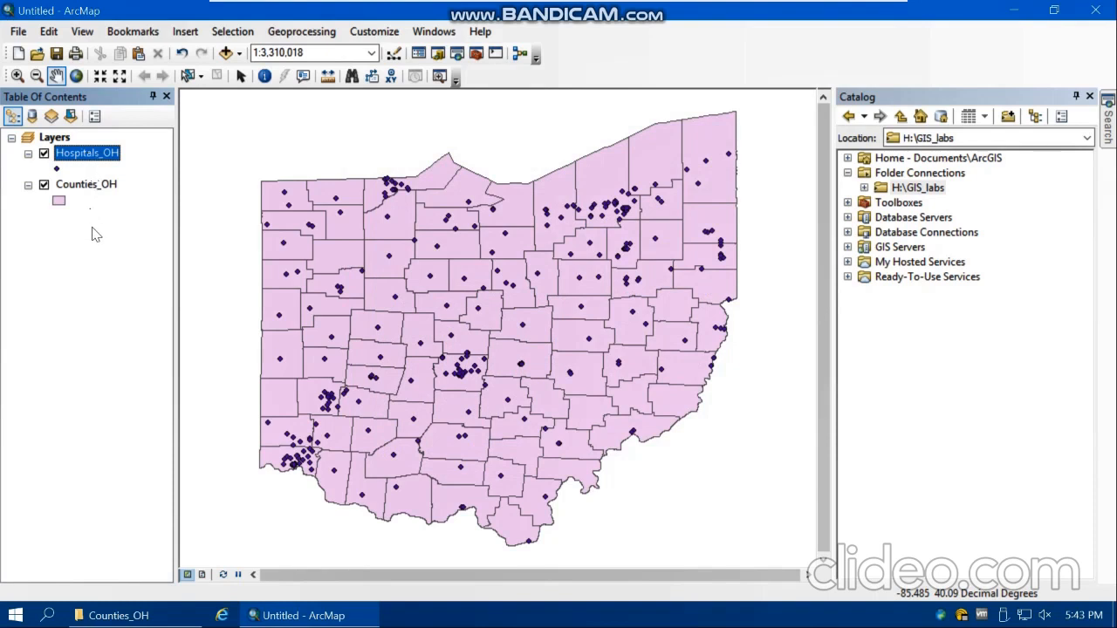
# Step: Move the Counties_OH layer above Hospitals_OH in the drawing order and back below it
pyautogui.moveTo(87, 191); pyautogui.dragTo(91, 148)
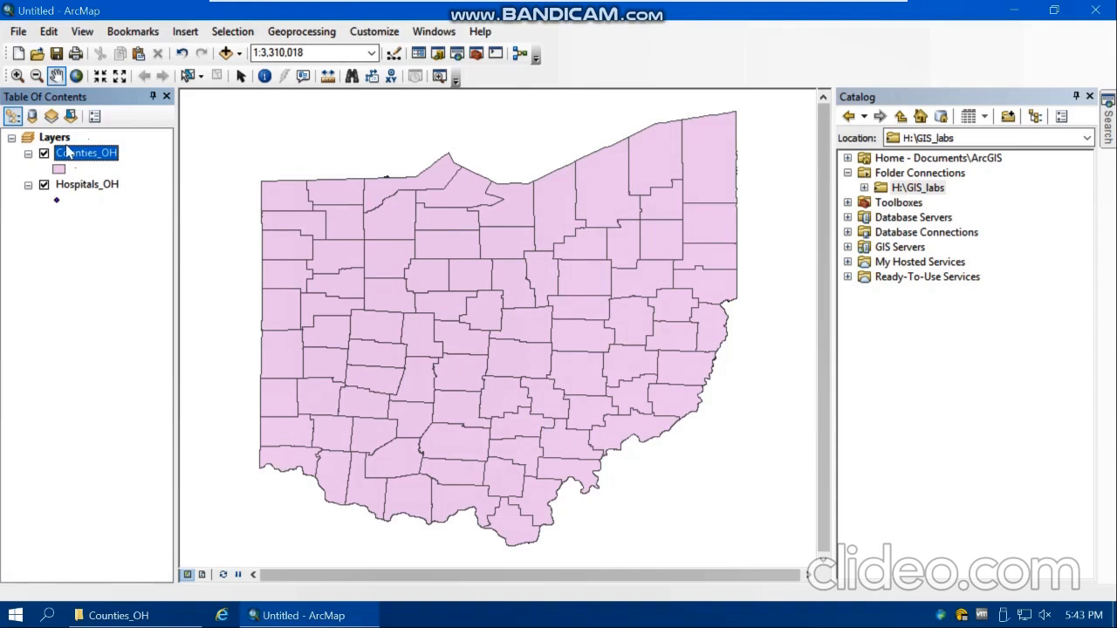
pyautogui.moveTo(80, 158); pyautogui.dragTo(67, 223)
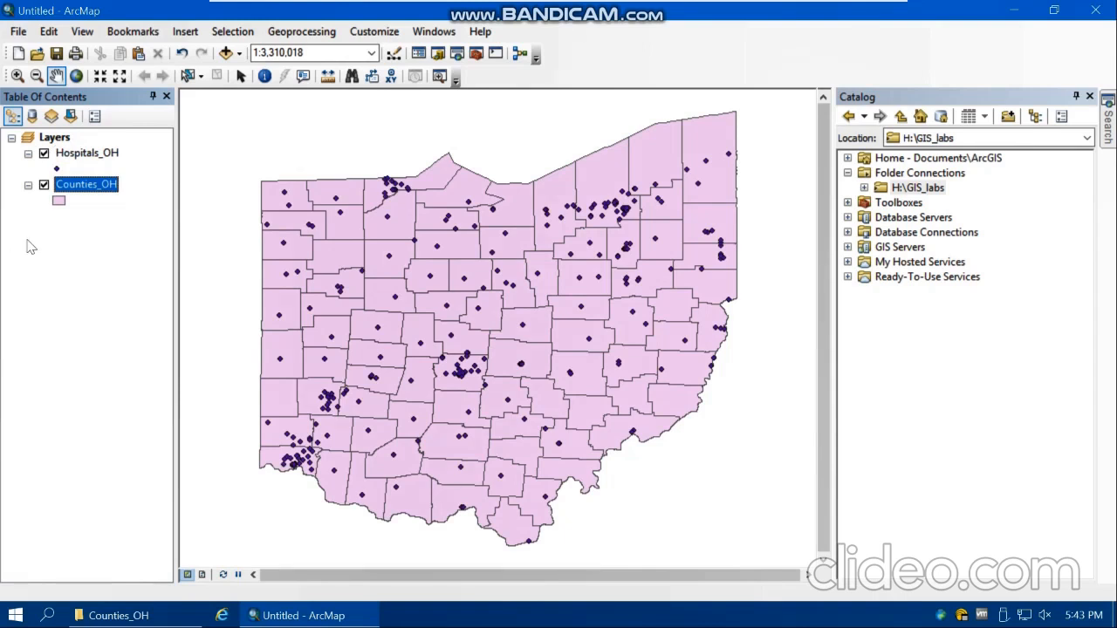
# Step: Change the Counties_OH polygon symbol to a medium gray fill with a white outline
pyautogui.click(61, 206)
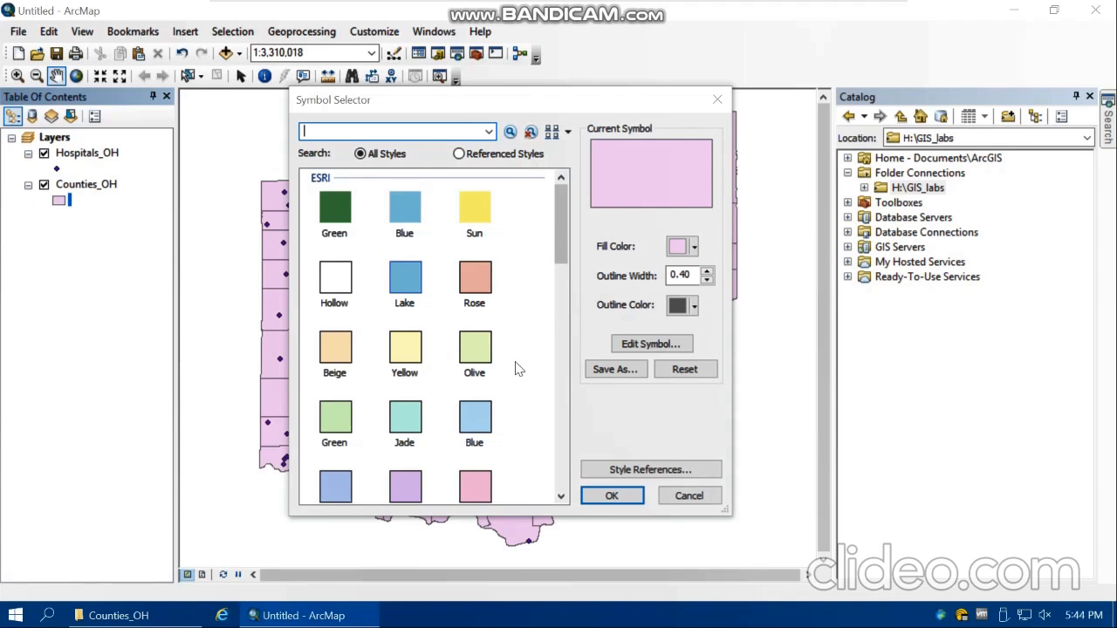
pyautogui.click(692, 249)
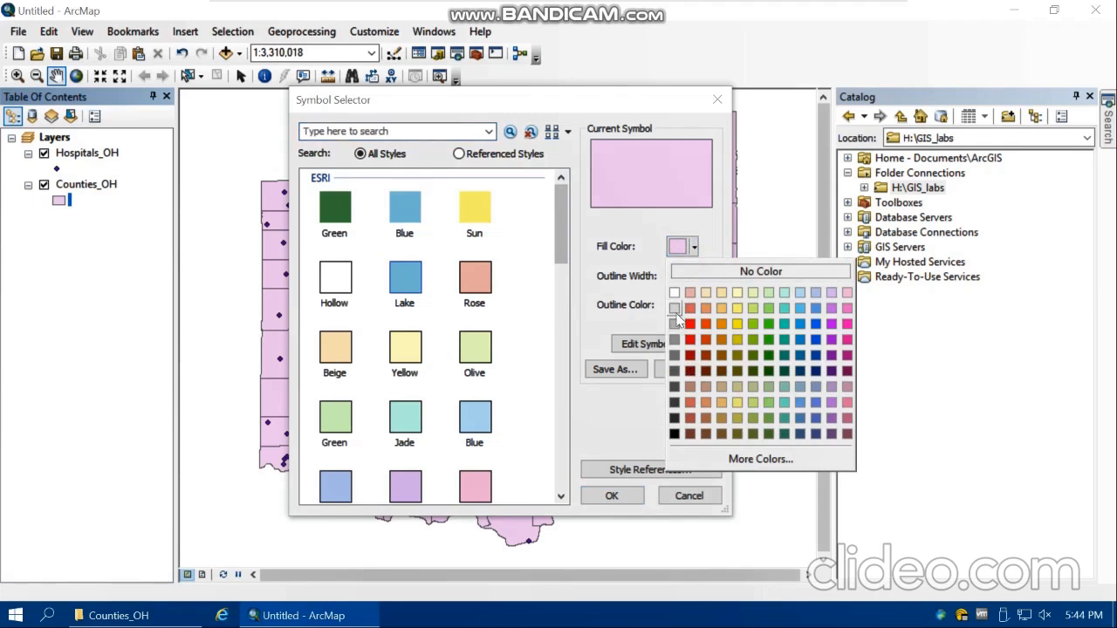
pyautogui.click(675, 322)
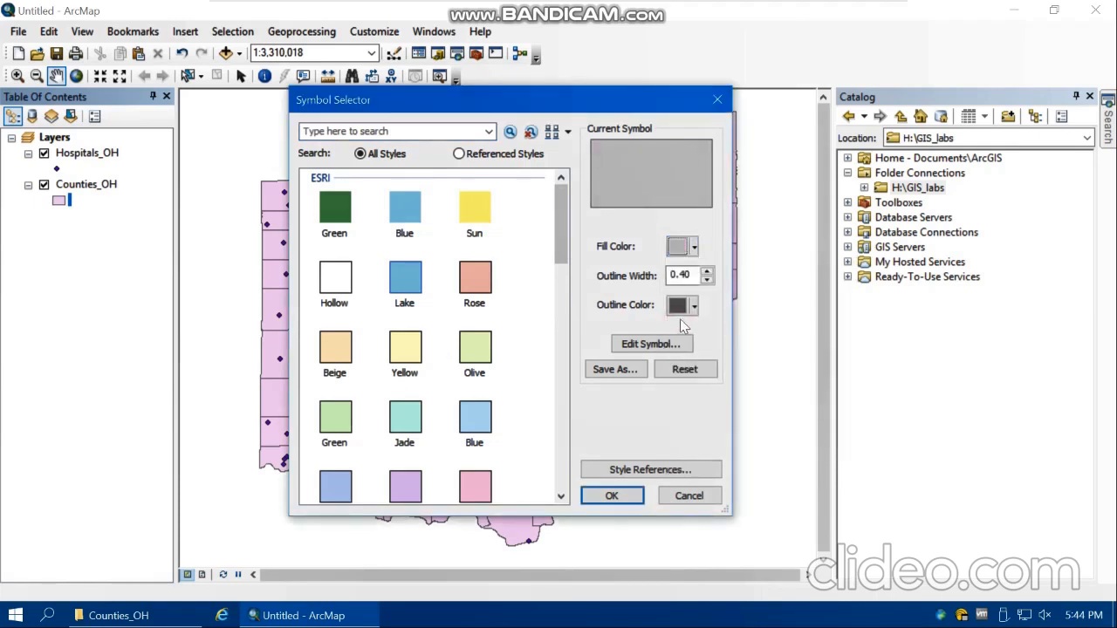
pyautogui.click(694, 310)
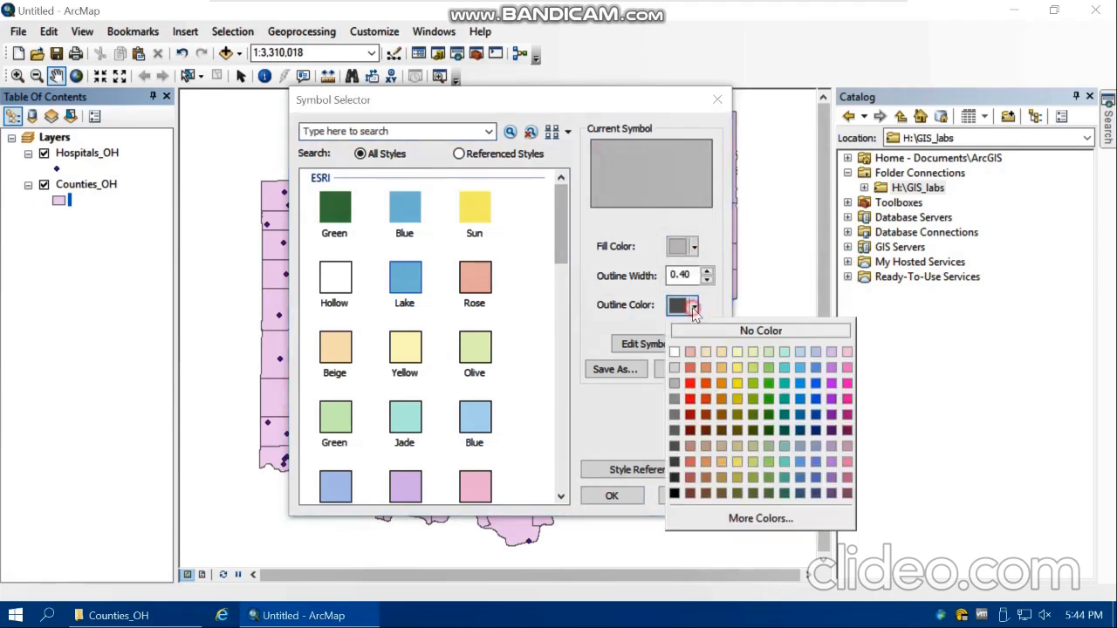
pyautogui.click(681, 350)
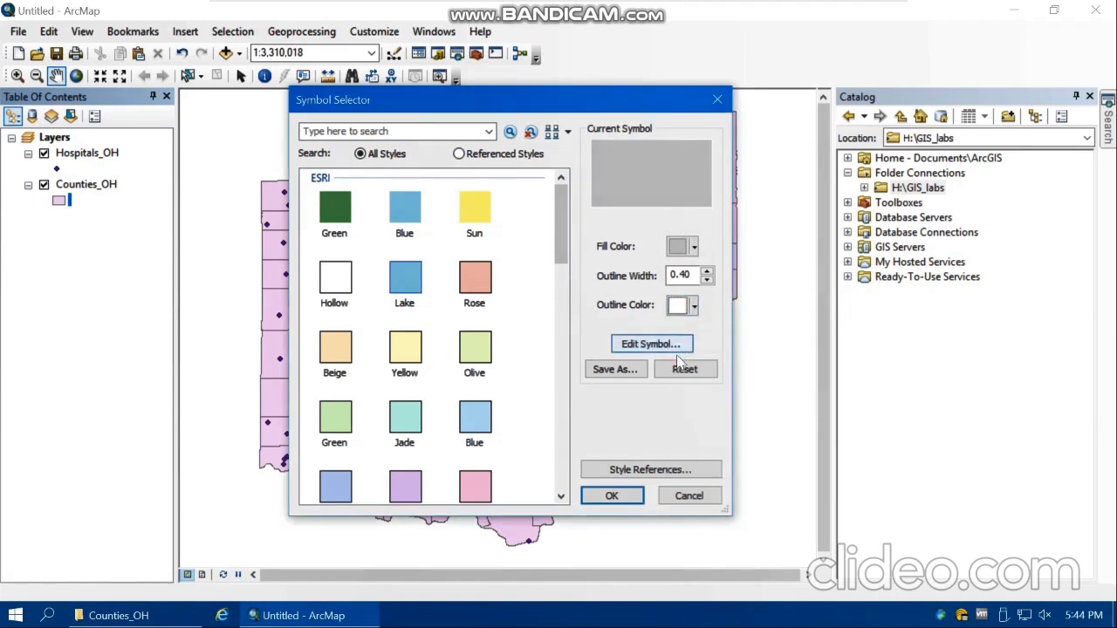
pyautogui.click(615, 496)
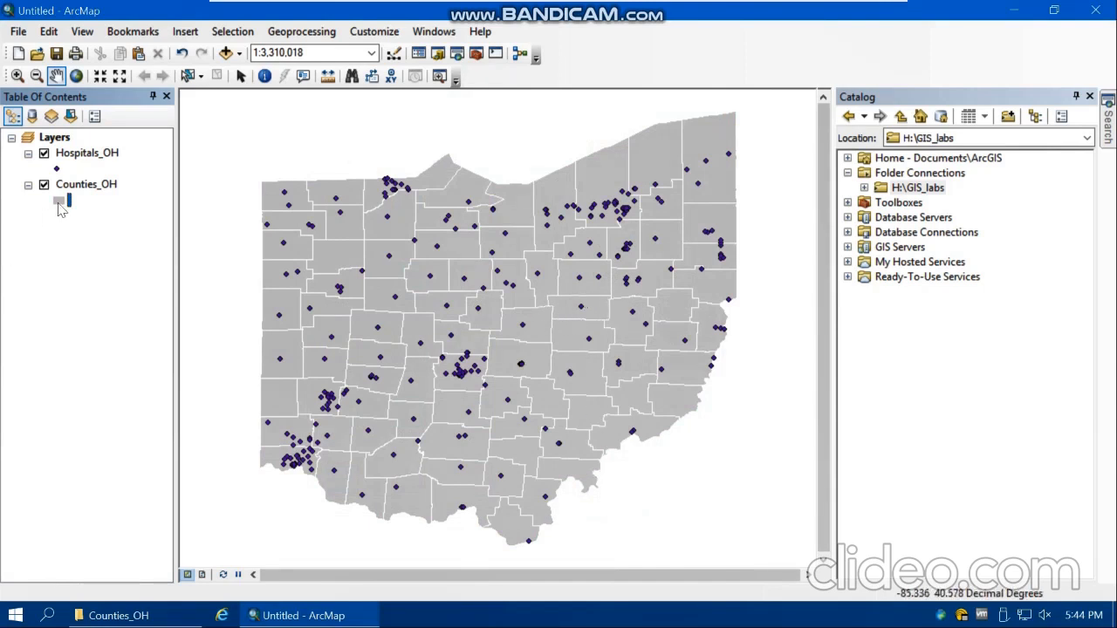
# Step: Set the outline width of the Counties_OH symbol to 1
pyautogui.click(58, 200)
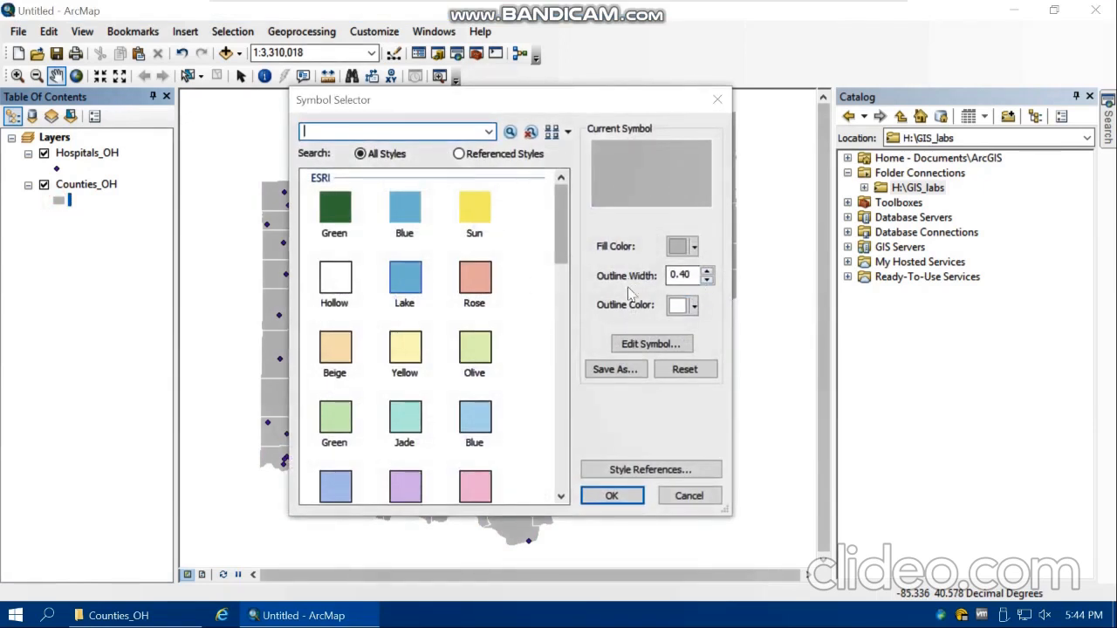
pyautogui.click(707, 271)
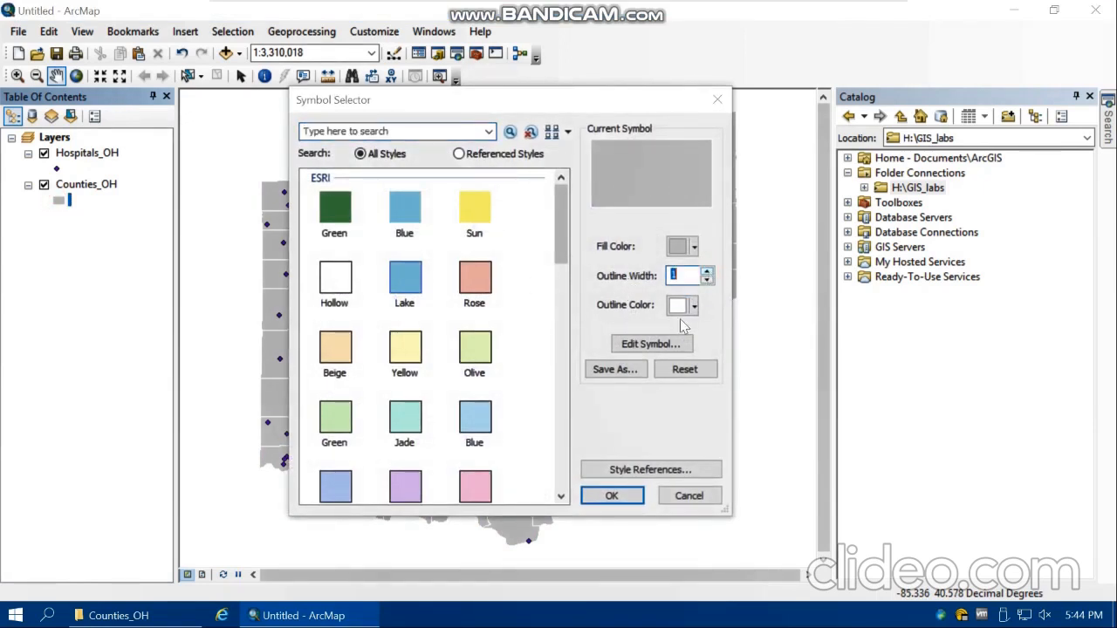
pyautogui.click(611, 496)
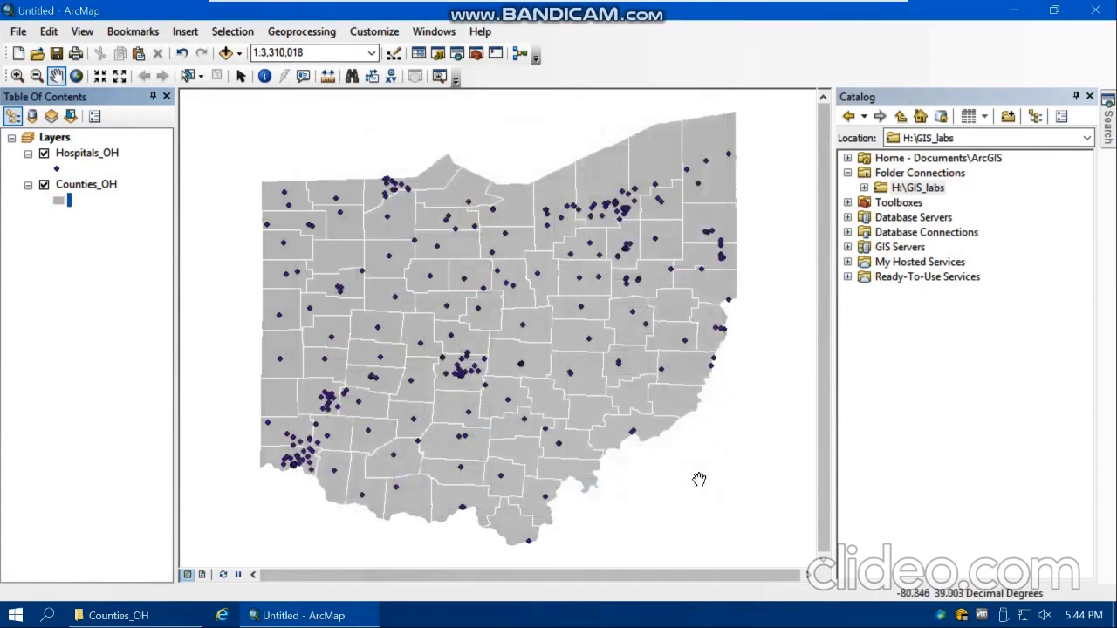
# Step: Search the symbol styles for "hospital" to restyle the Hospitals_OH point symbol
pyautogui.click(57, 170)
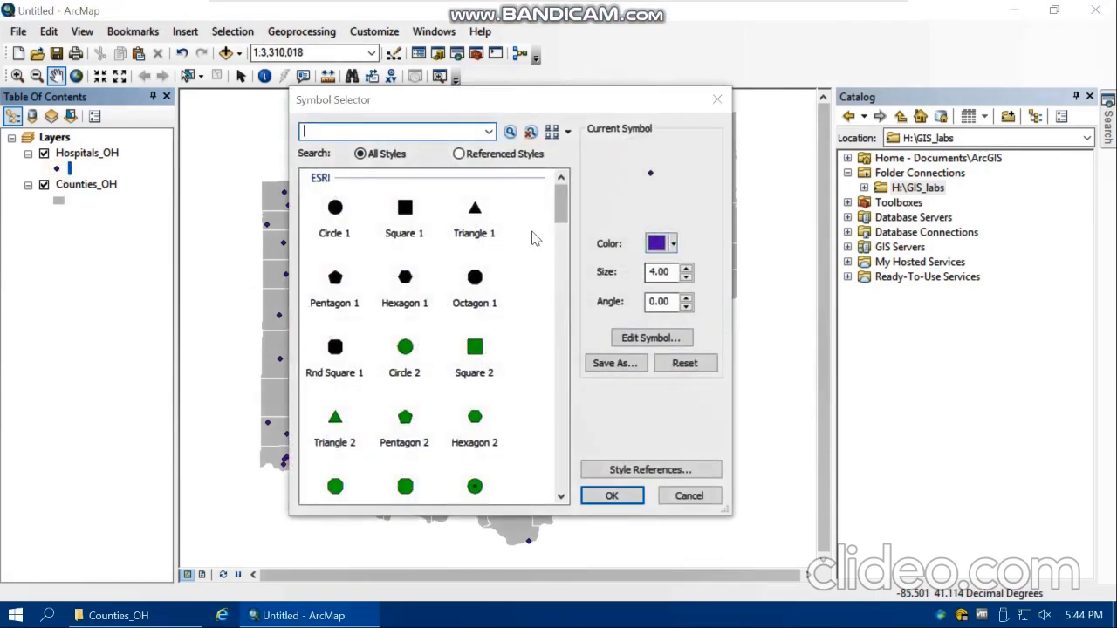
pyautogui.click(561, 216)
pyautogui.moveTo(562, 234); pyautogui.dragTo(563, 211)
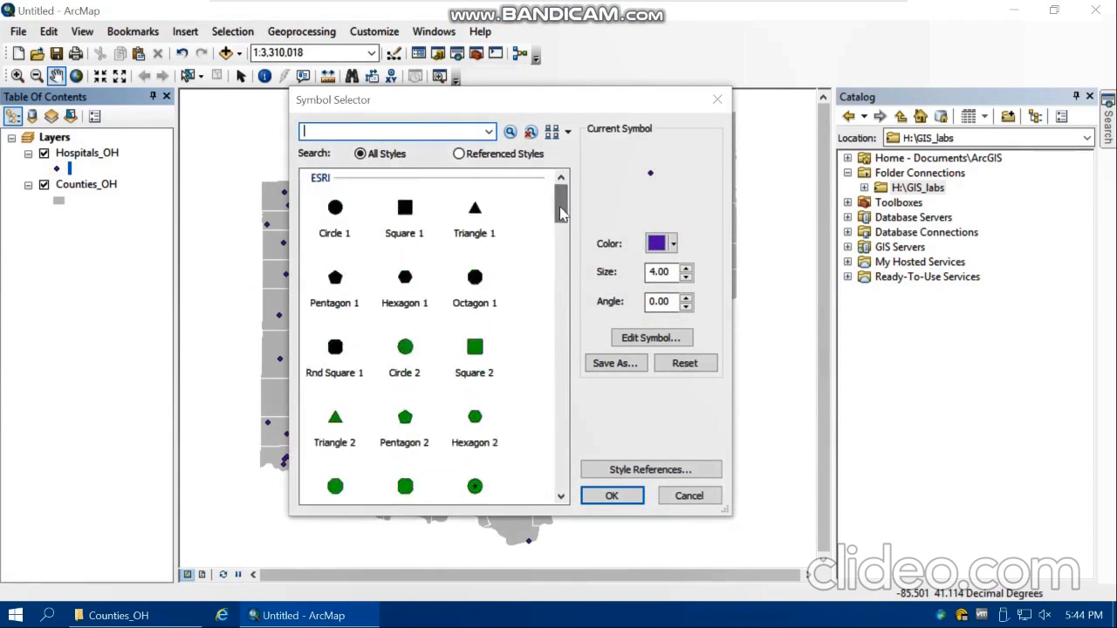
pyautogui.click(364, 131)
pyautogui.write('hosi')
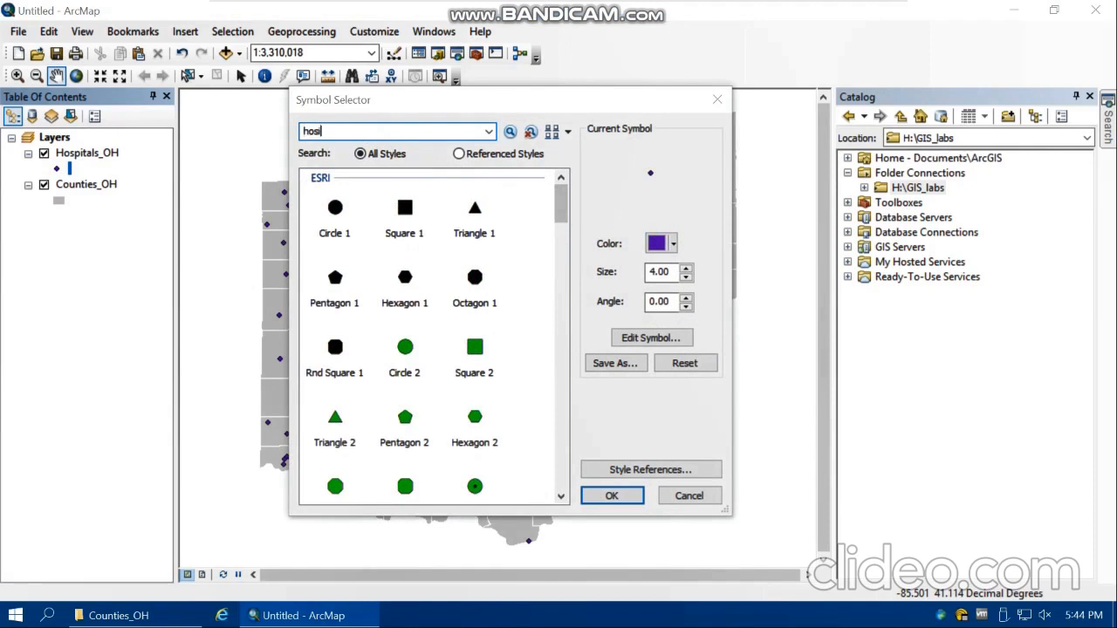
pyautogui.press('BackSpace')
pyautogui.write('piy')
pyautogui.press('BackSpace')
pyautogui.write('tal')
pyautogui.click(509, 131)
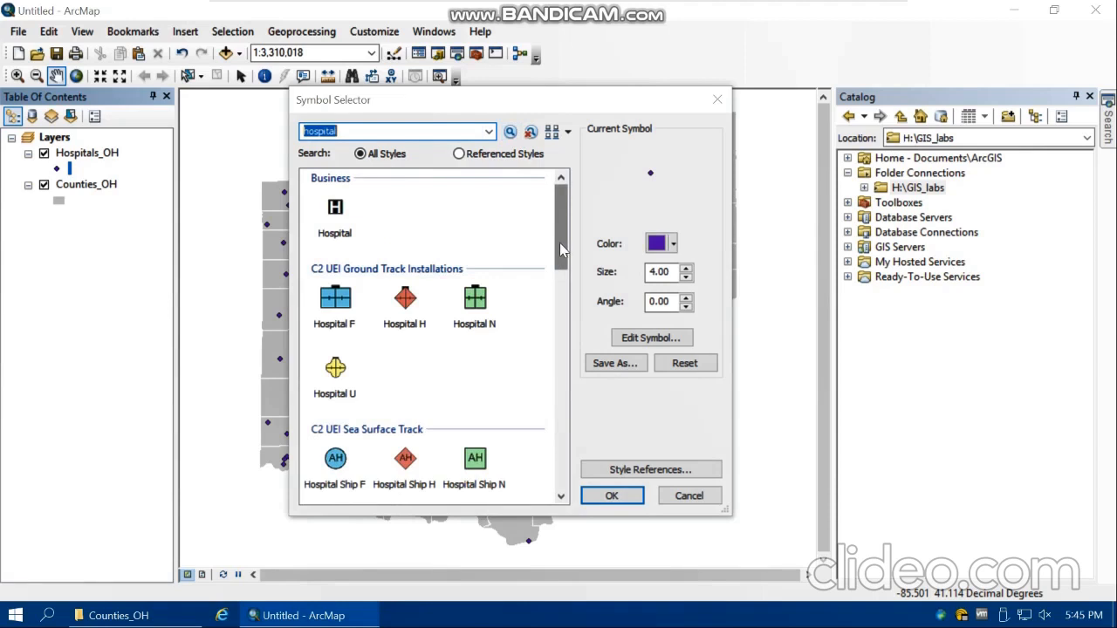
# Step: Apply the Hospital 1 symbol from the Civic group to the Hospitals_OH layer
pyautogui.moveTo(561, 250); pyautogui.dragTo(560, 342)
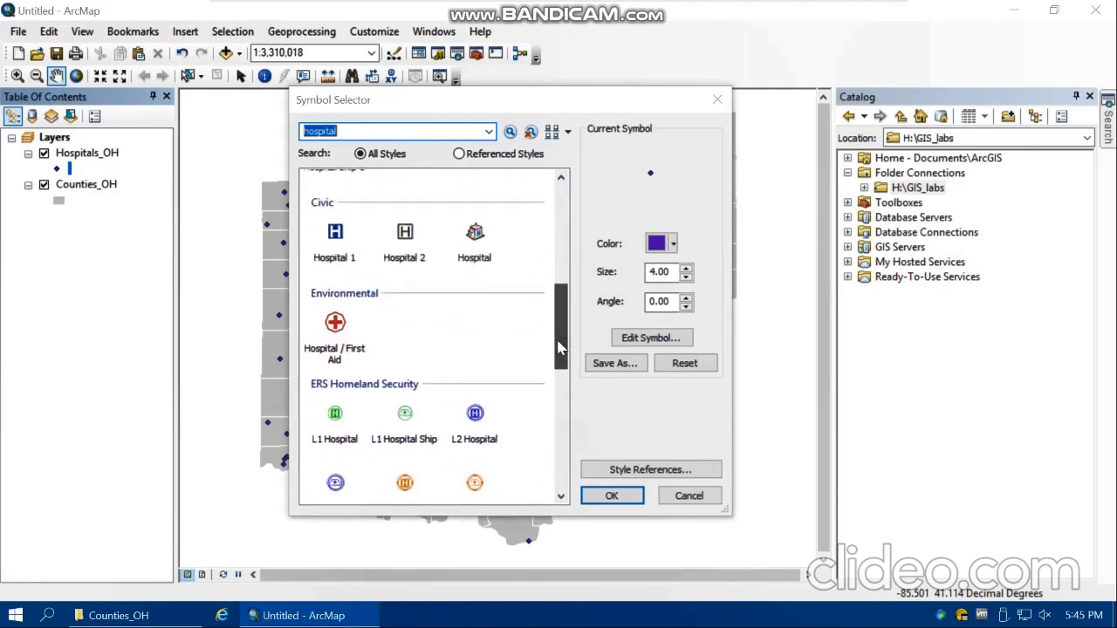
pyautogui.click(337, 242)
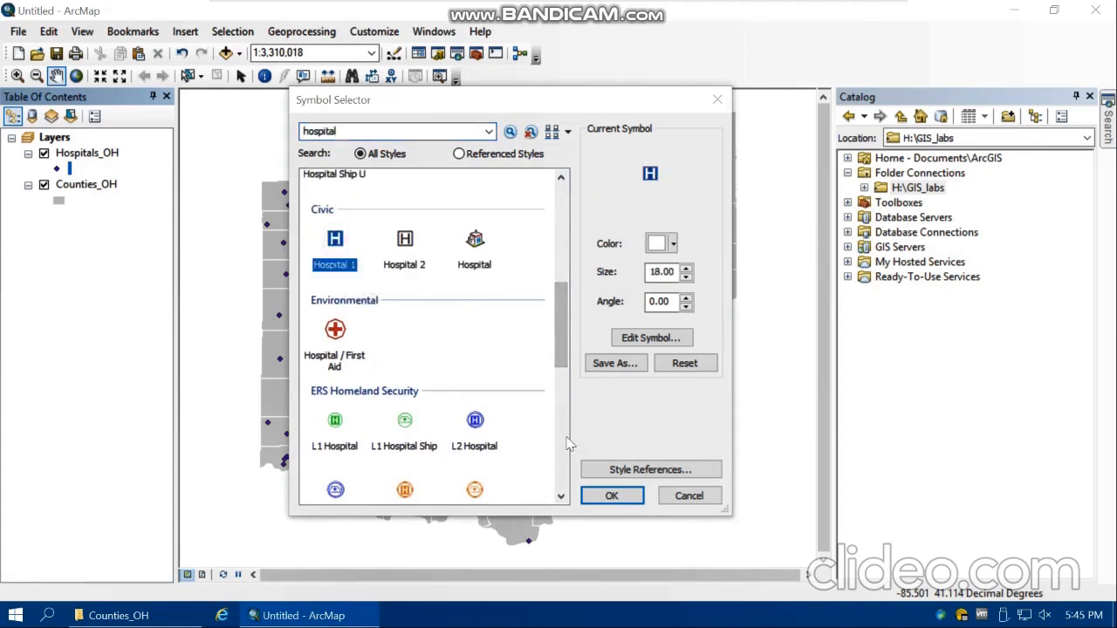
pyautogui.click(608, 495)
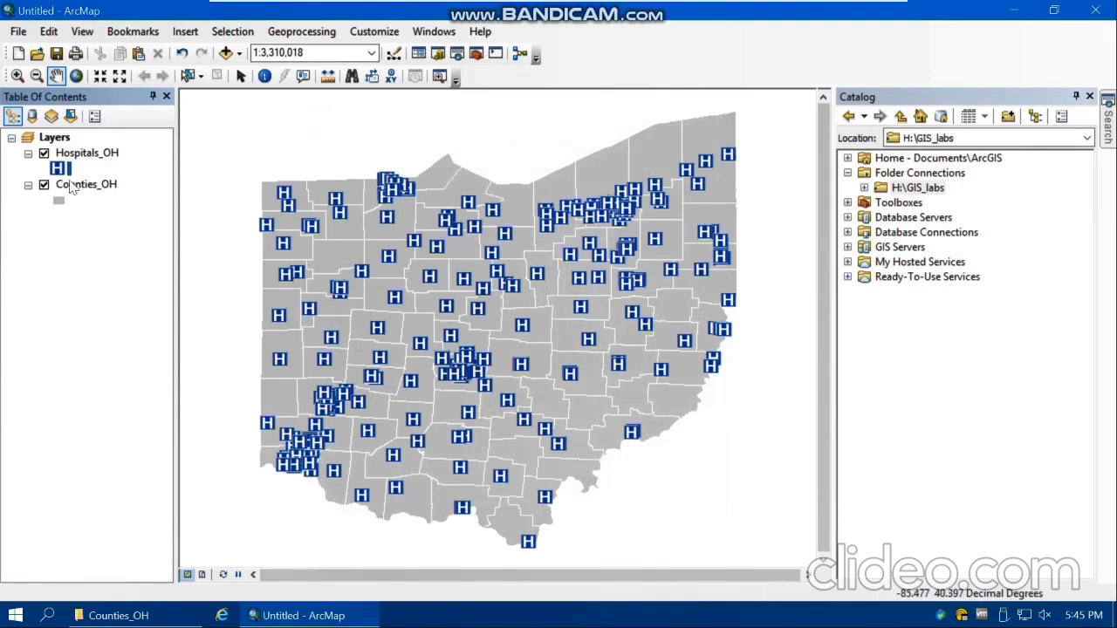
# Step: Set the Hospitals_OH point symbol size to 8
pyautogui.click(59, 169)
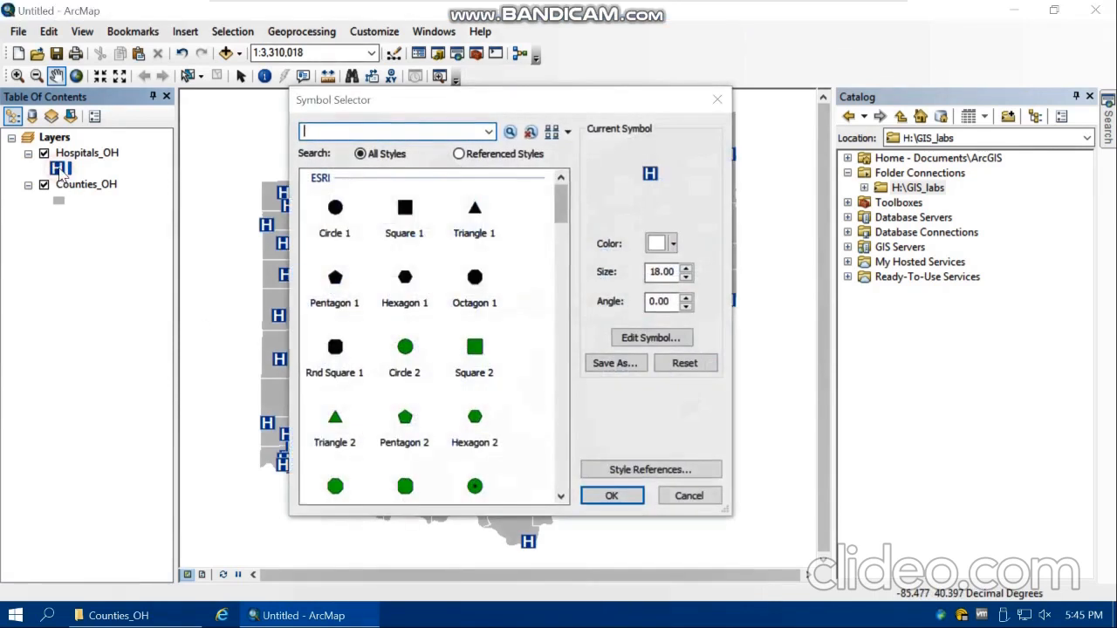
pyautogui.click(685, 276)
pyautogui.click(685, 277)
pyautogui.click(686, 277)
pyautogui.click(685, 276)
pyautogui.click(685, 277)
pyautogui.click(686, 277)
pyautogui.click(686, 276)
pyautogui.click(685, 277)
pyautogui.click(686, 277)
pyautogui.click(686, 276)
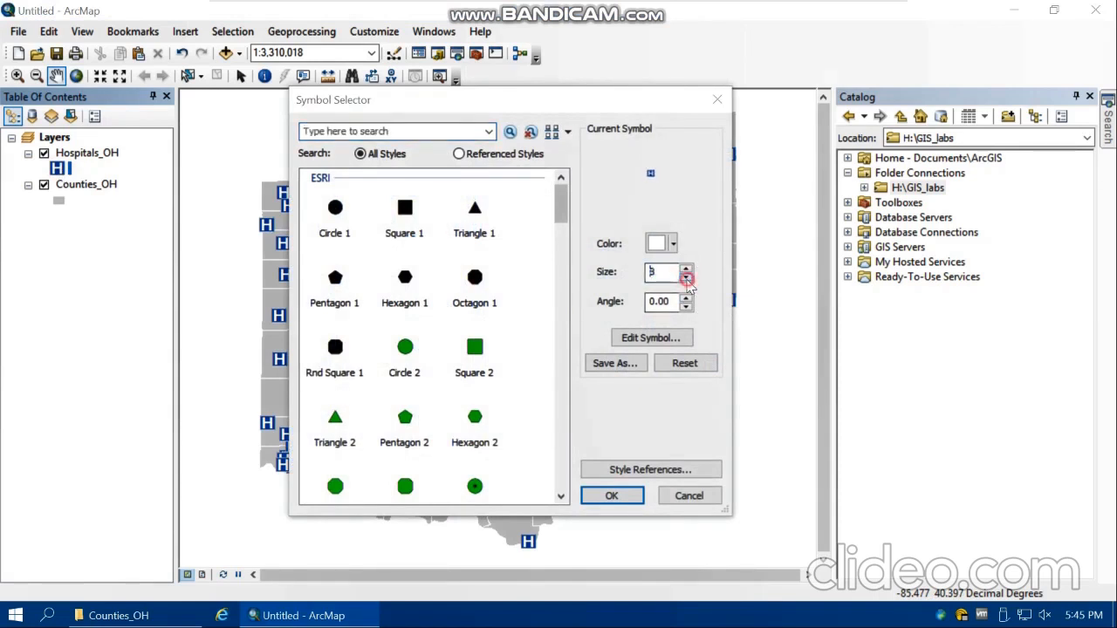
pyautogui.click(628, 494)
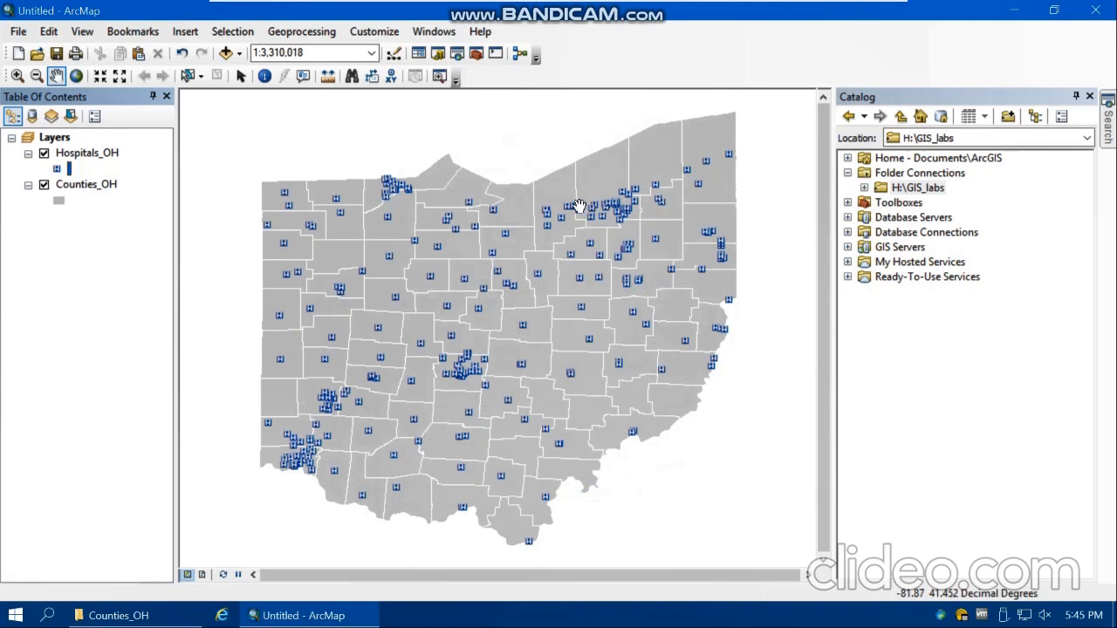
# Step: Turn off the Counties_OH layer so that only the hospital points around Cleveland are drawn
pyautogui.scroll(1, 570, 210)
pyautogui.scroll(1, 569, 209)
pyautogui.moveTo(602, 223); pyautogui.dragTo(580, 305)
pyautogui.scroll(2, 580, 305)
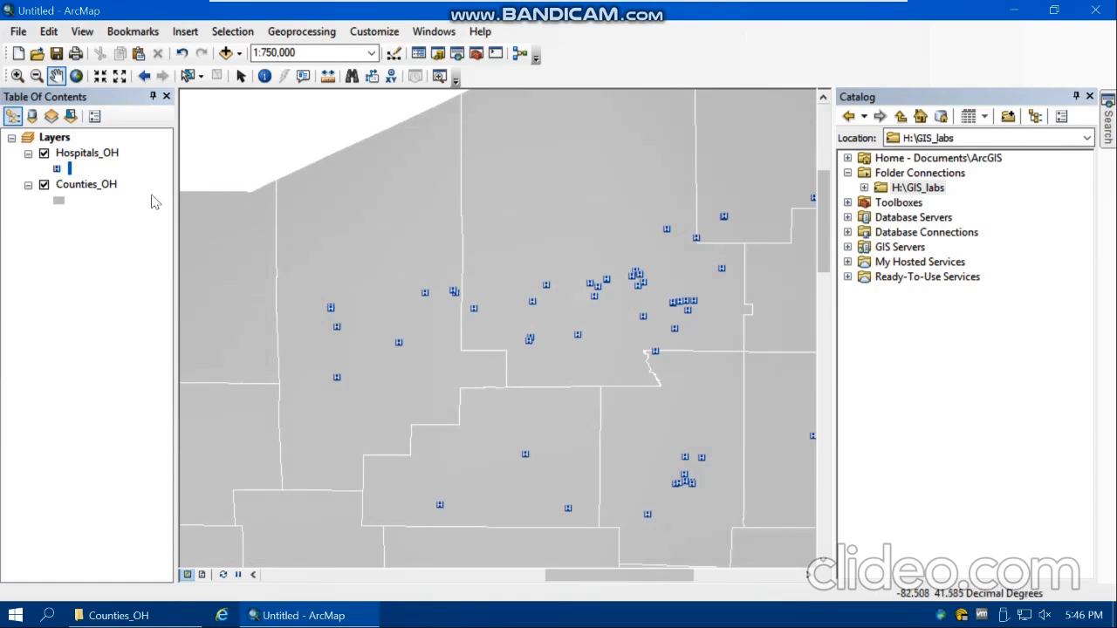
pyautogui.click(44, 186)
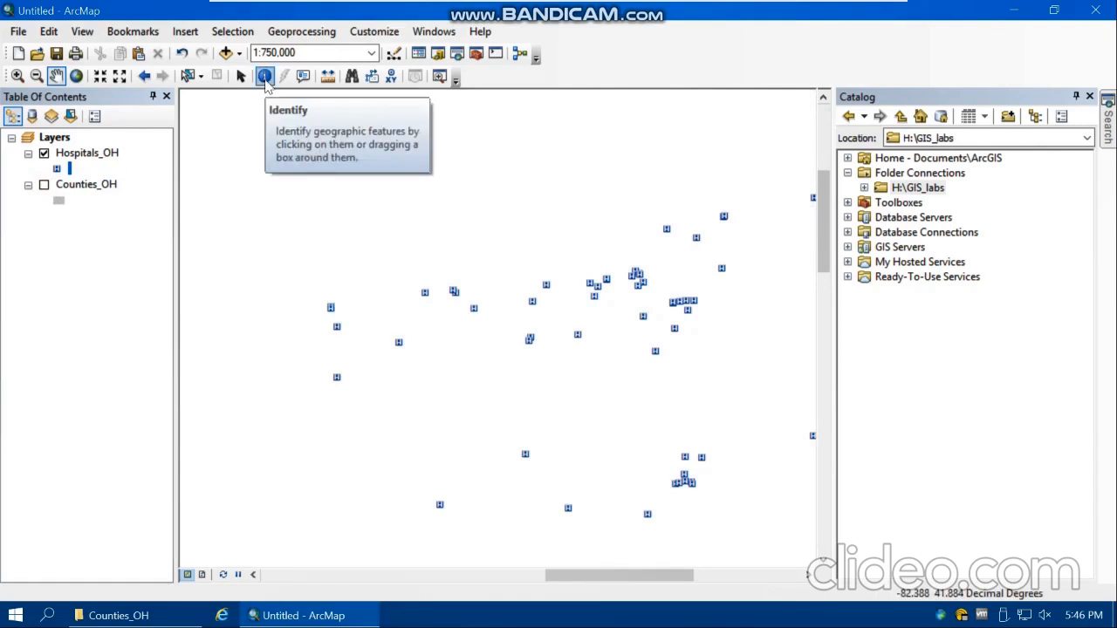
# Step: Identify several hospital points around Cleveland to look up their attributes, ending with Cleveland Clinic Children's Hospital for Rehab
pyautogui.click(265, 78)
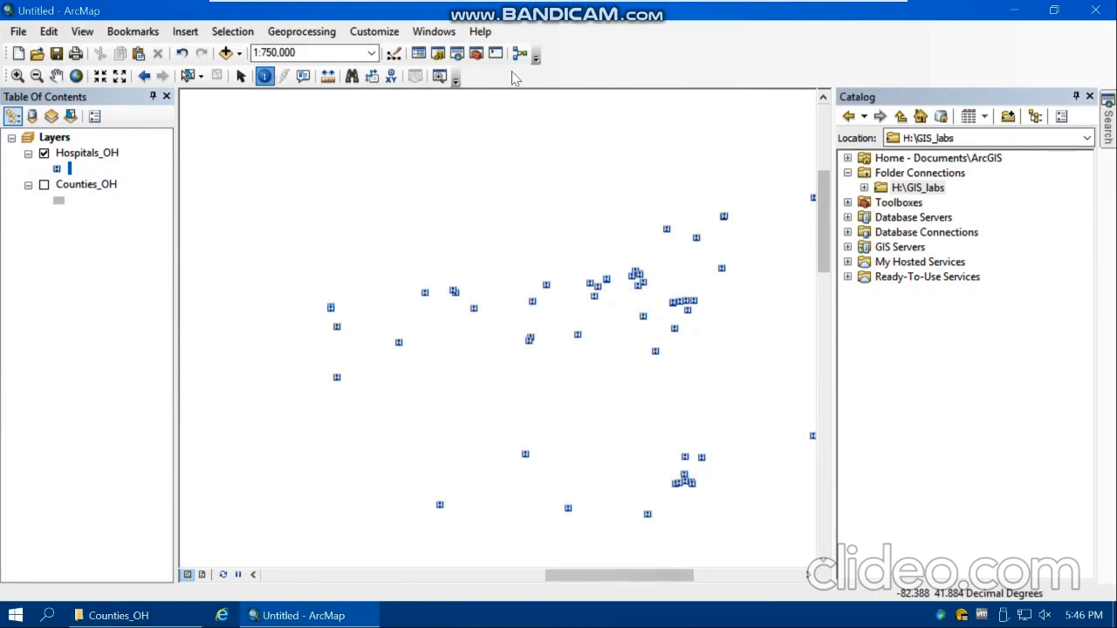
pyautogui.click(656, 355)
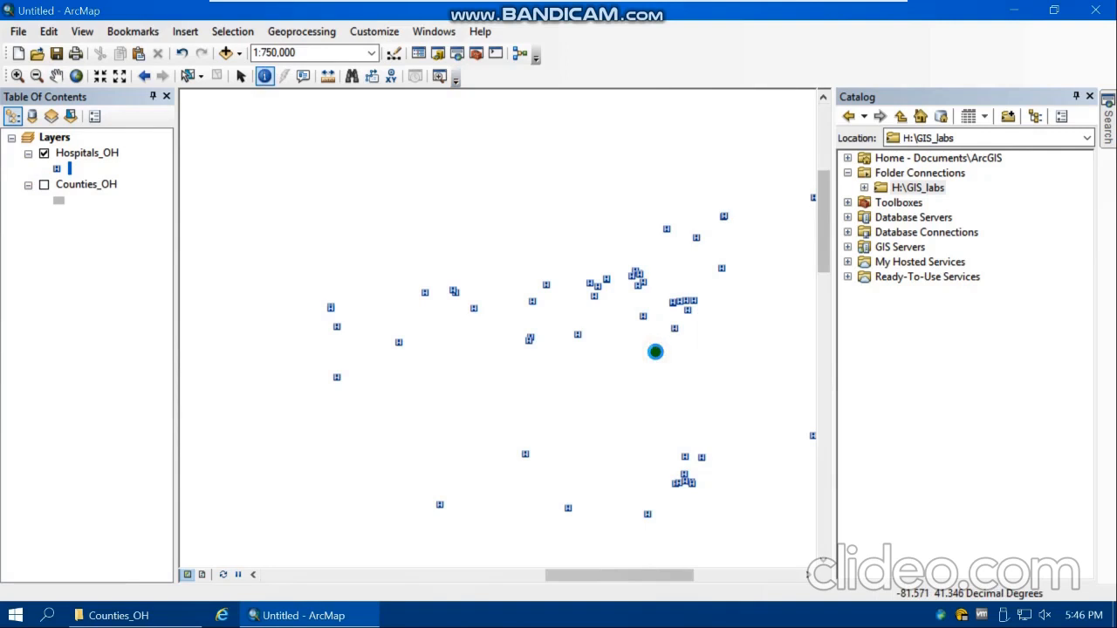
pyautogui.click(650, 320)
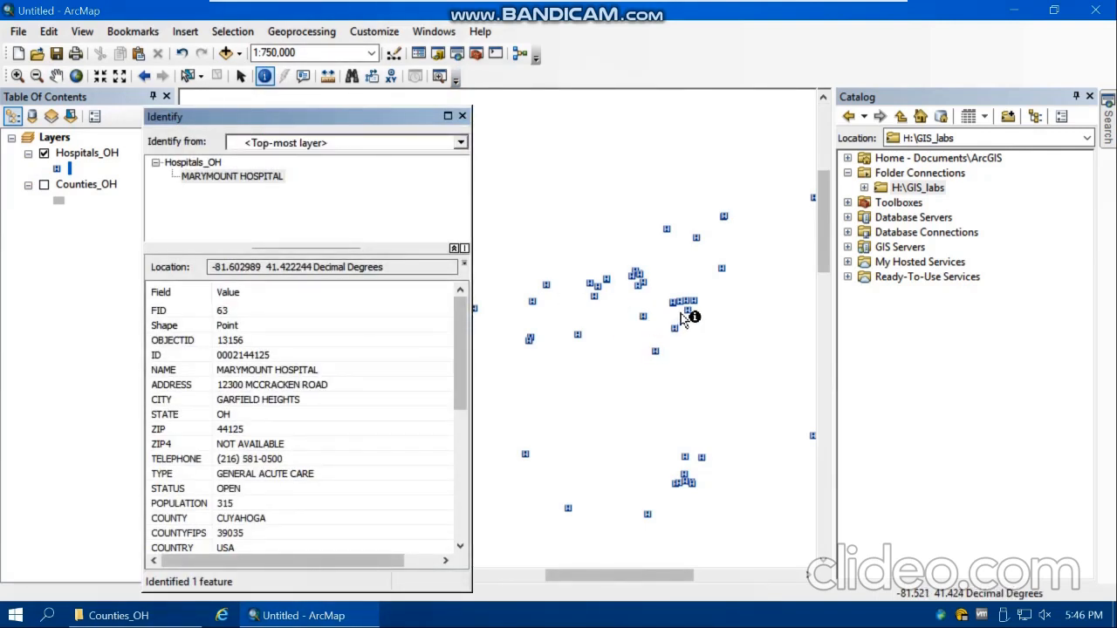
pyautogui.click(688, 311)
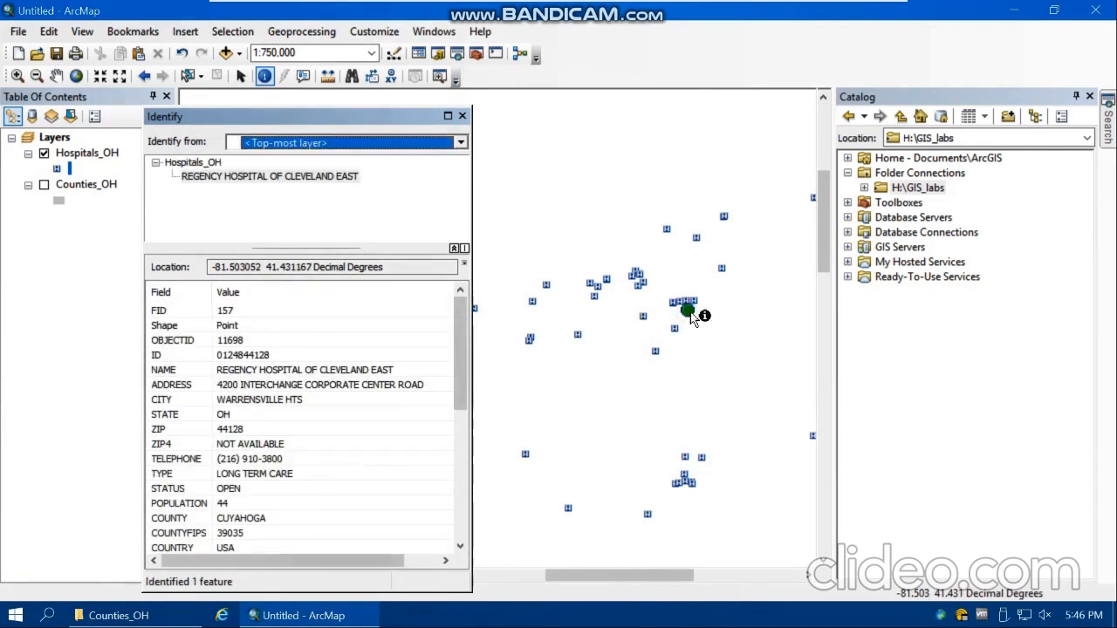
pyautogui.click(642, 289)
pyautogui.click(638, 281)
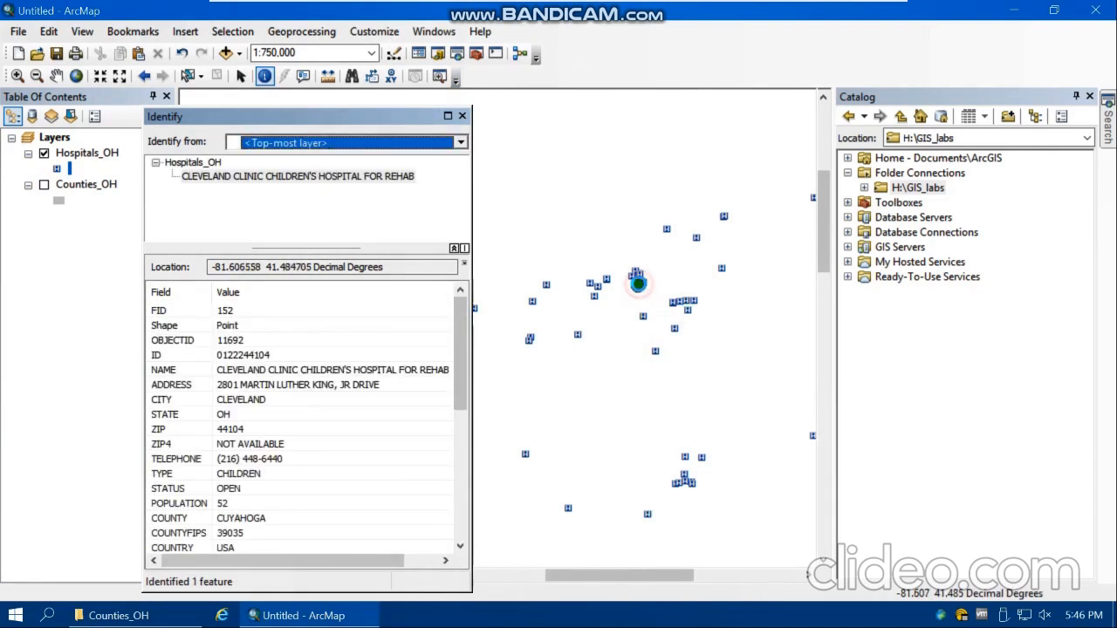
pyautogui.scroll(3, 648, 280)
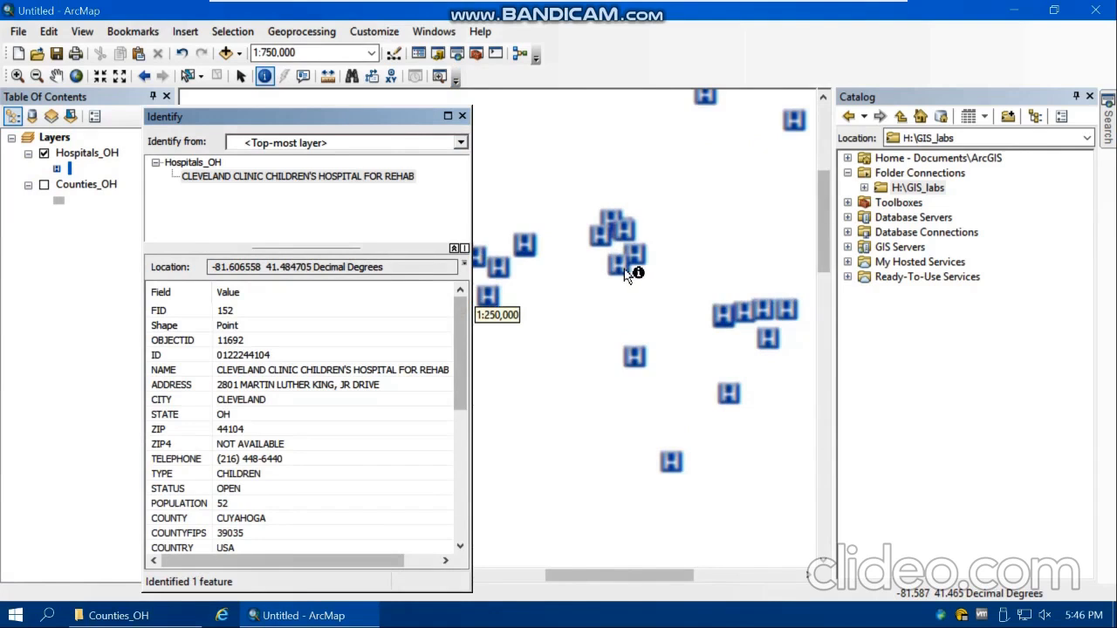
pyautogui.click(619, 264)
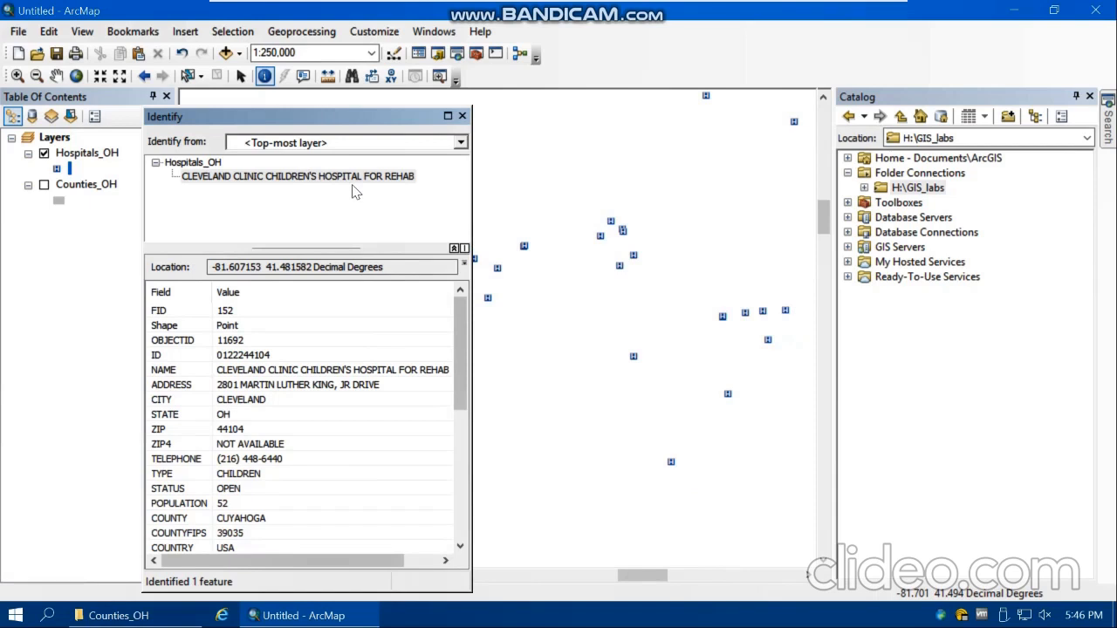
# Step: Select the identified hospital point, select the hospital cluster southeast of it with a box, and clear the selection
pyautogui.click(188, 77)
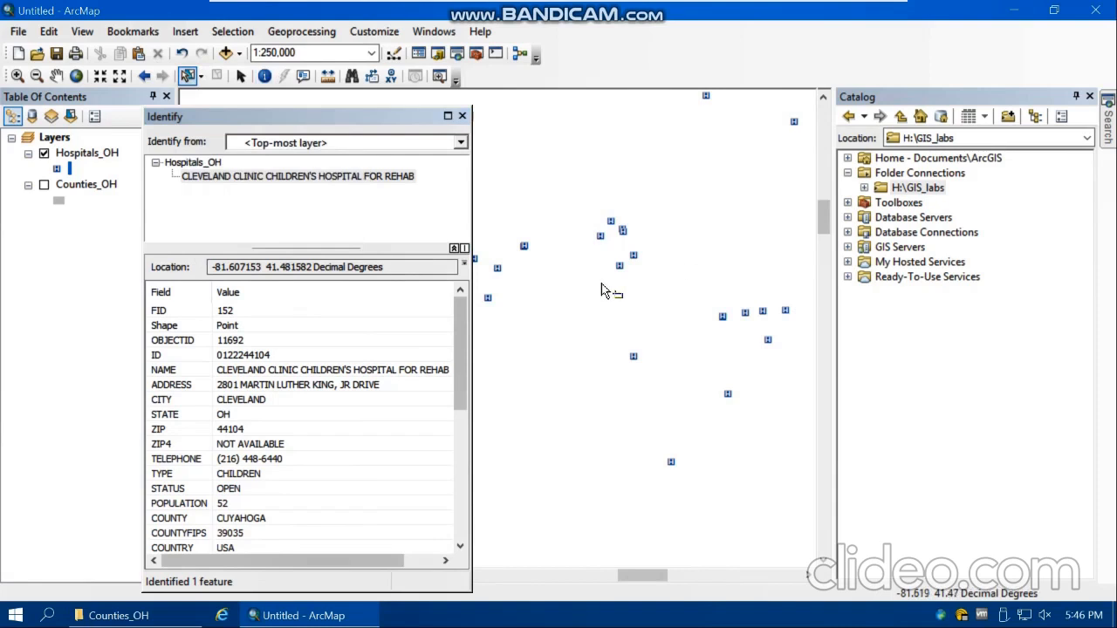
pyautogui.click(615, 271)
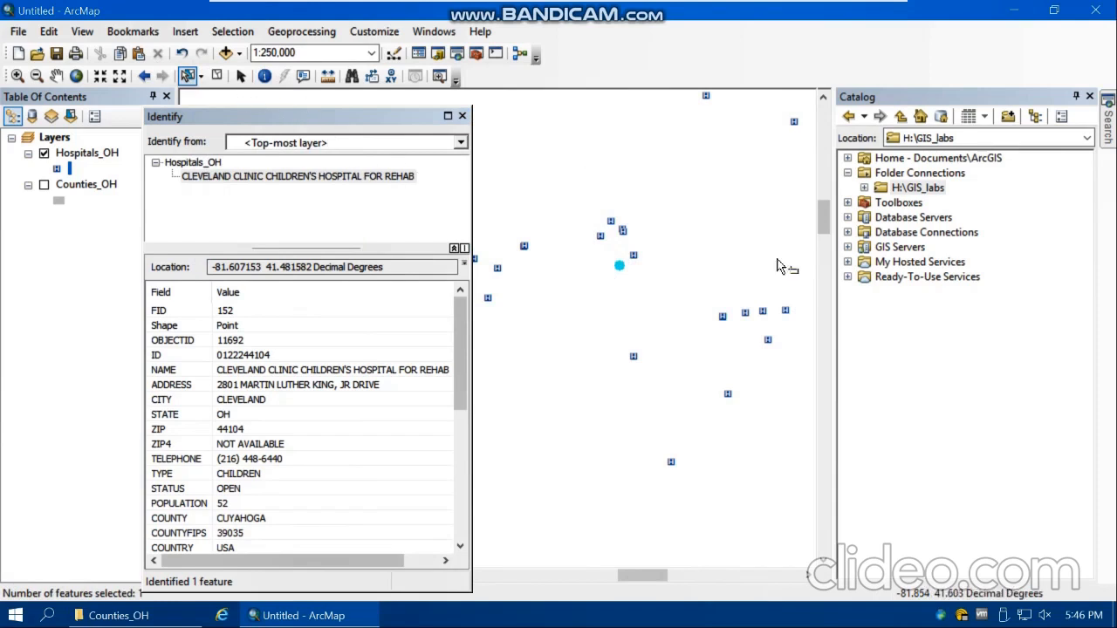
pyautogui.moveTo(803, 297); pyautogui.dragTo(683, 399)
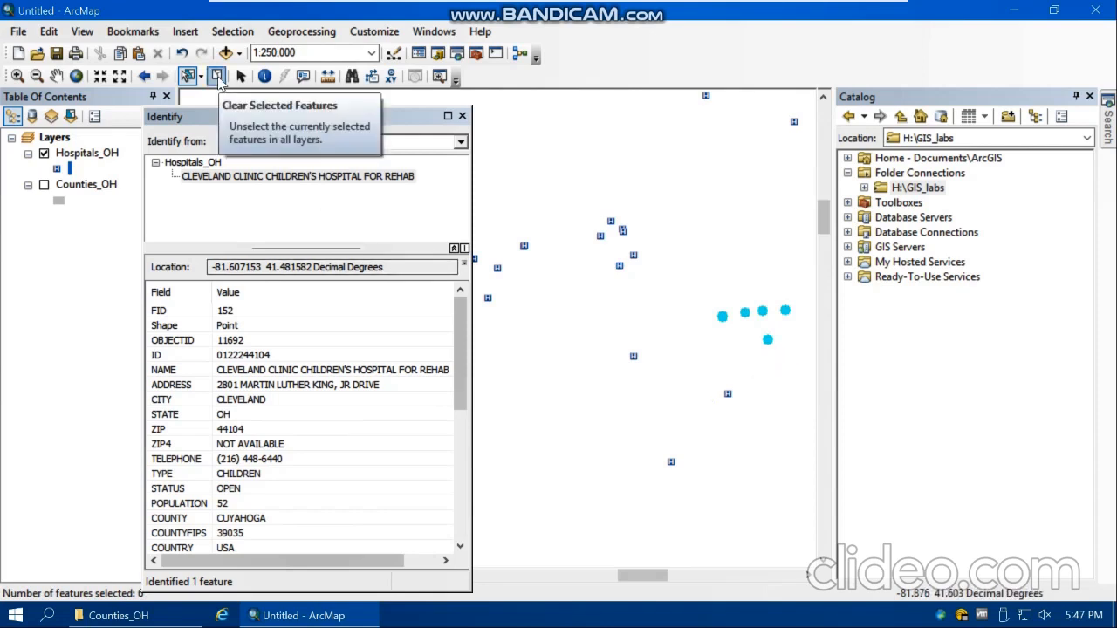
pyautogui.click(217, 75)
# Step: Identify Cleveland Clinic Children's Hospital for Rehab again and select its point on the map
pyautogui.click(264, 75)
pyautogui.click(621, 269)
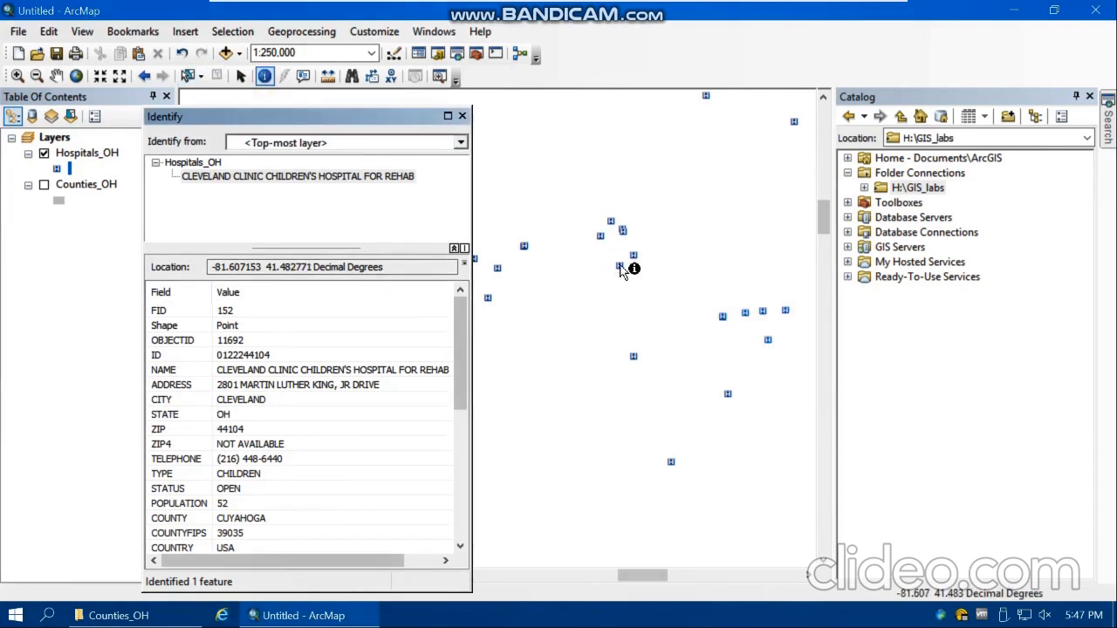
pyautogui.click(191, 76)
pyautogui.moveTo(626, 259); pyautogui.dragTo(611, 281)
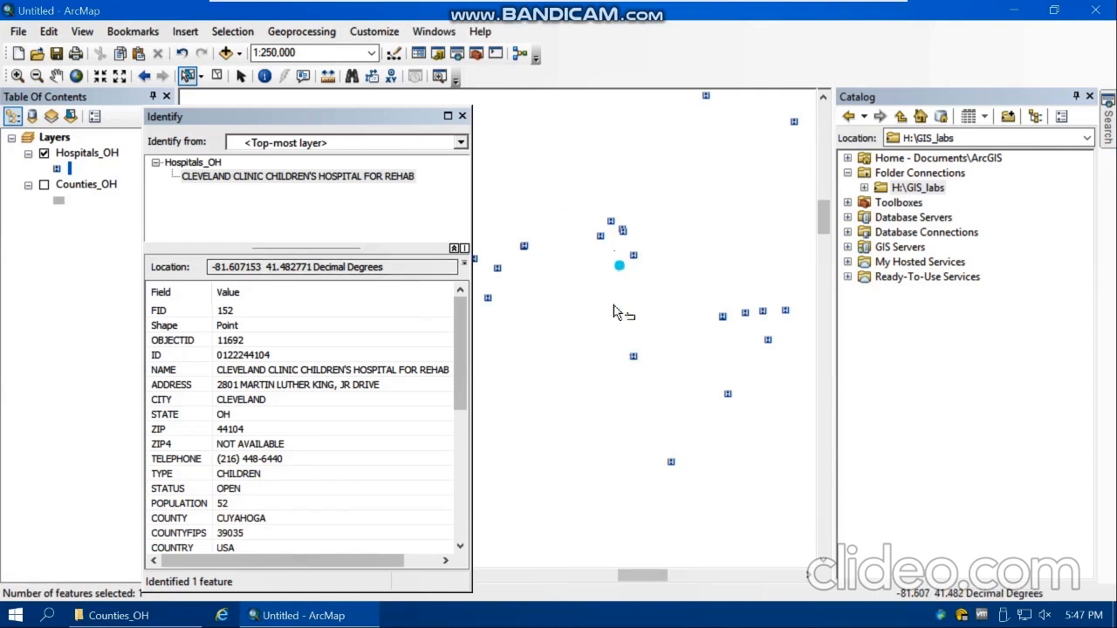
# Step: Start exporting the selected Hospitals_OH feature and choose the lab2 folder in H:\GIS_labs as the output location
pyautogui.rightClick(91, 158)
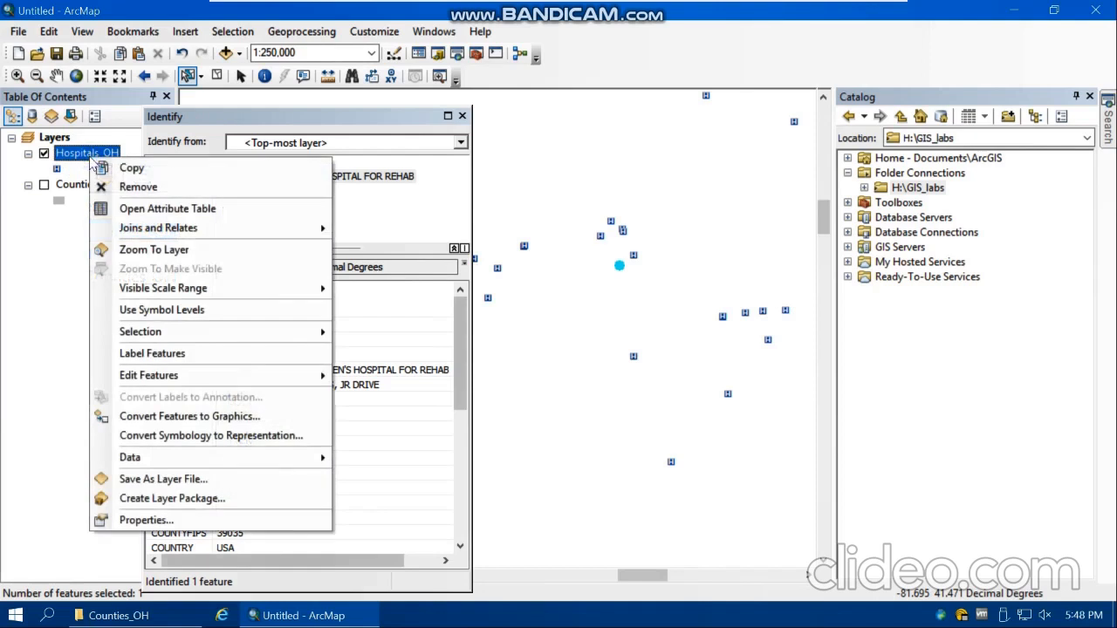
pyautogui.moveTo(144, 460)
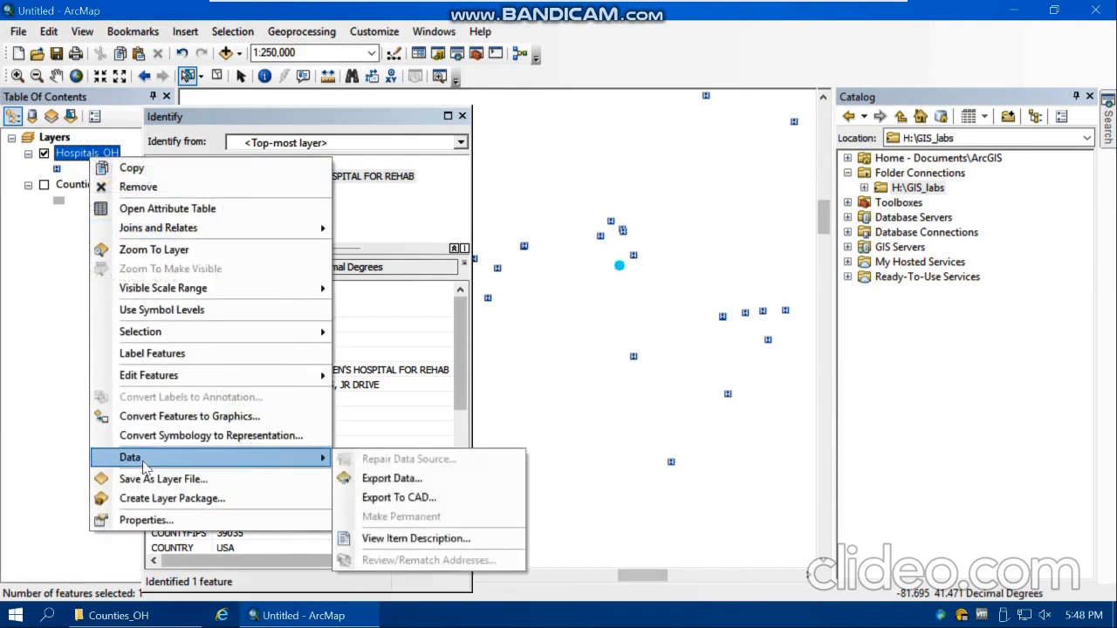
pyautogui.click(392, 478)
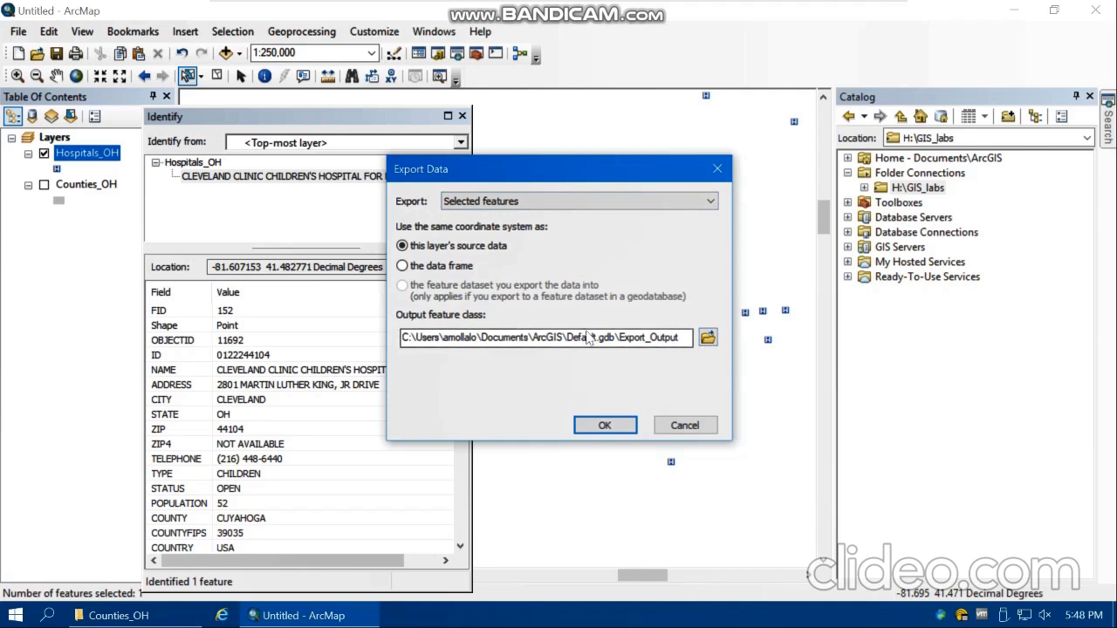
pyautogui.click(707, 336)
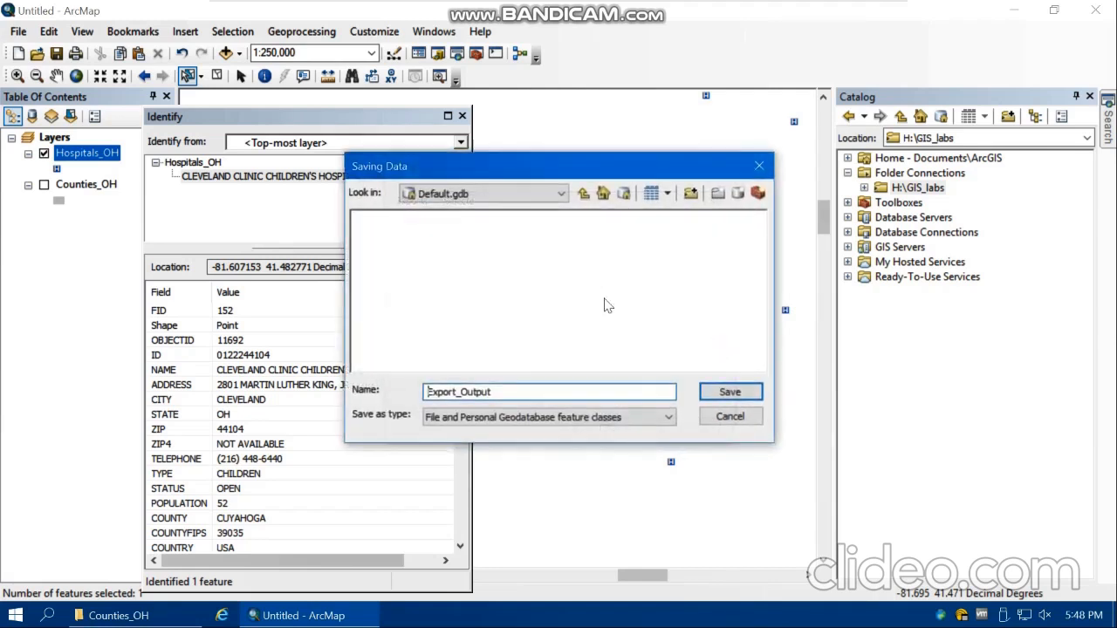
pyautogui.click(561, 194)
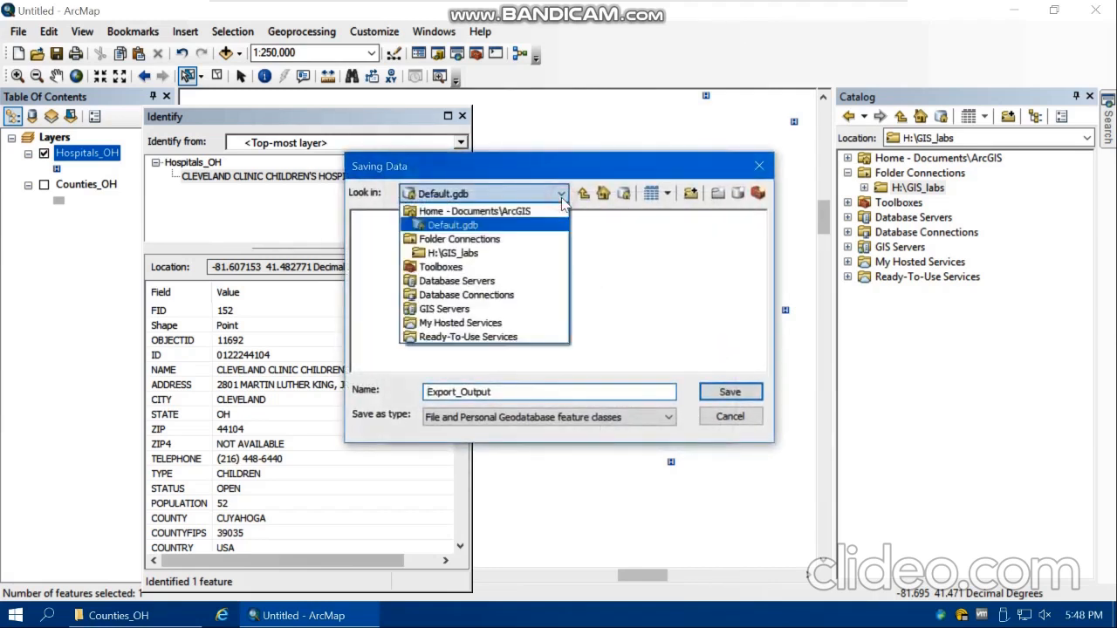
pyautogui.click(472, 253)
pyautogui.doubleClick(373, 232)
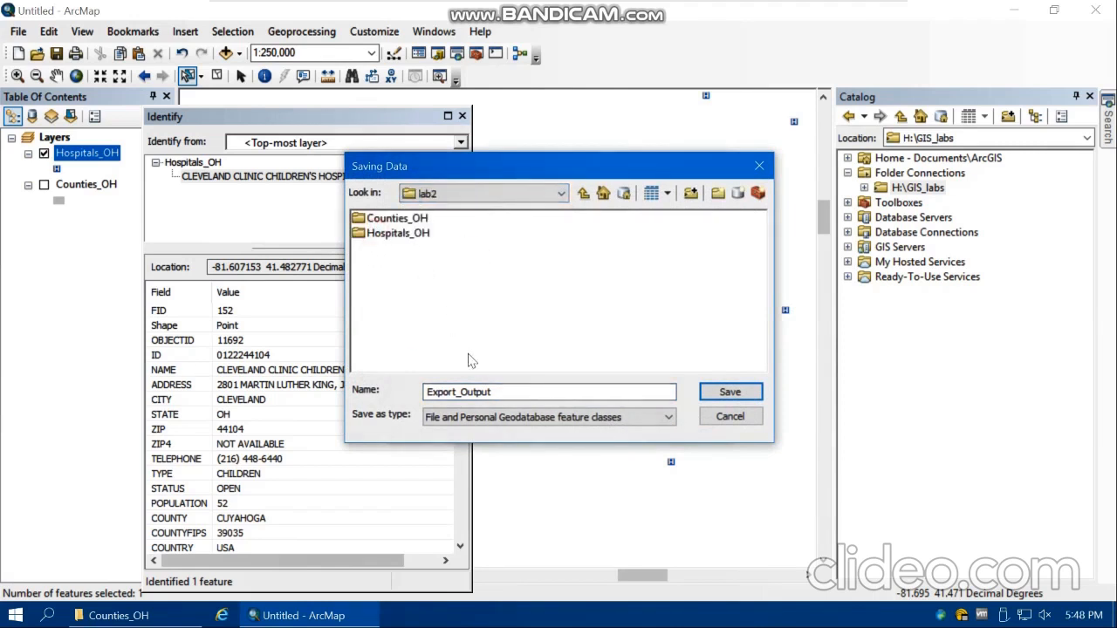
# Step: Name the export output CLE_CHILD_HPT and set its type to Shapefile
pyautogui.moveTo(497, 391); pyautogui.dragTo(353, 390)
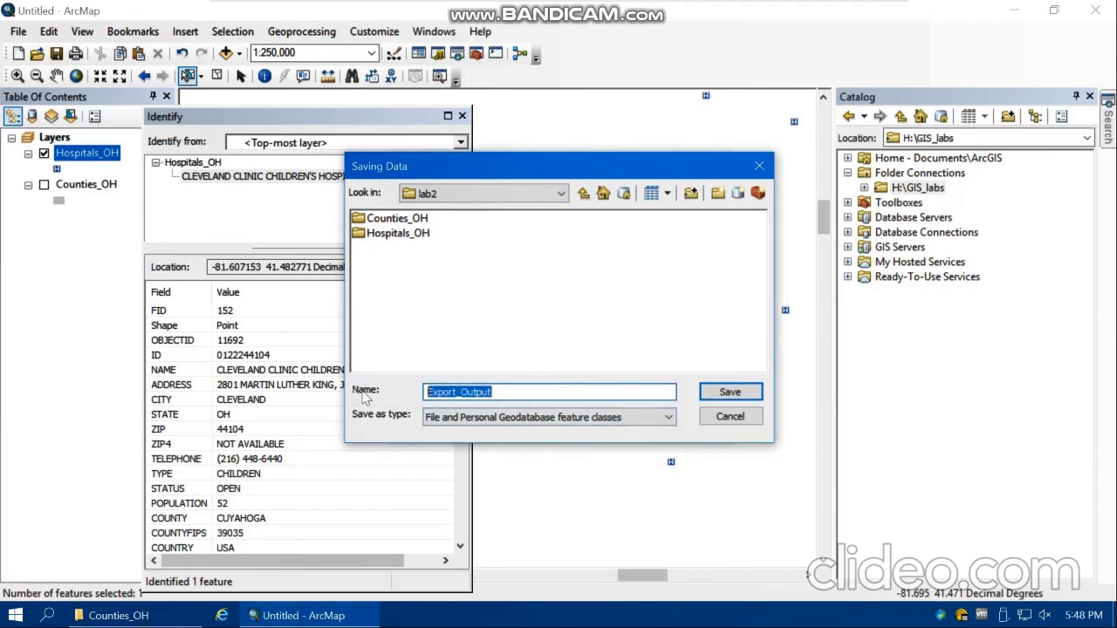
pyautogui.write('CLE_CHILD_HPT')
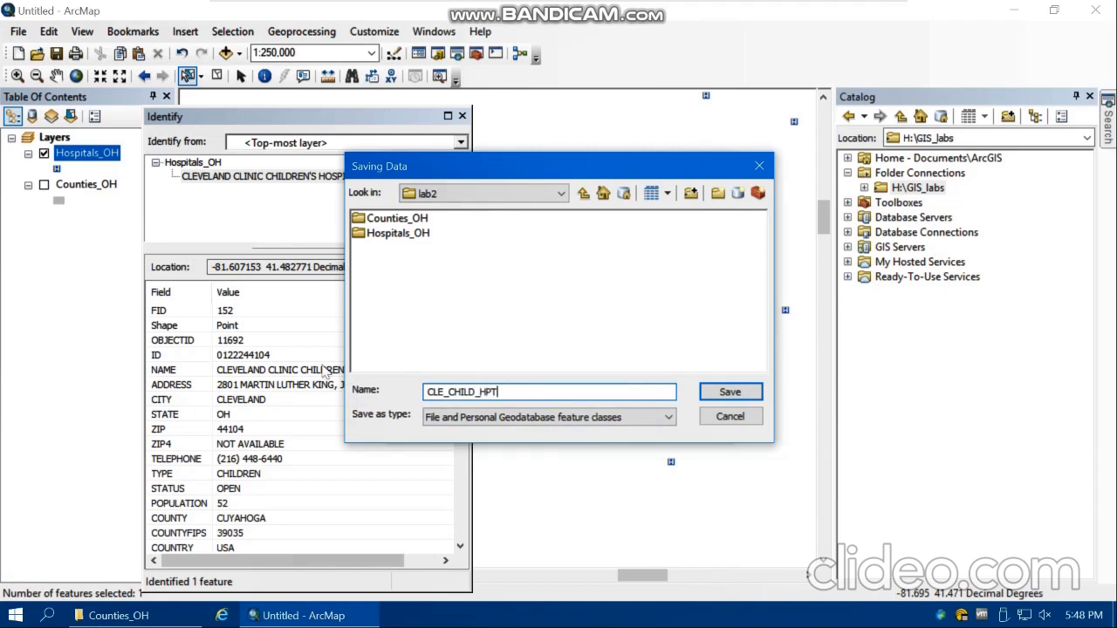
pyautogui.click(547, 417)
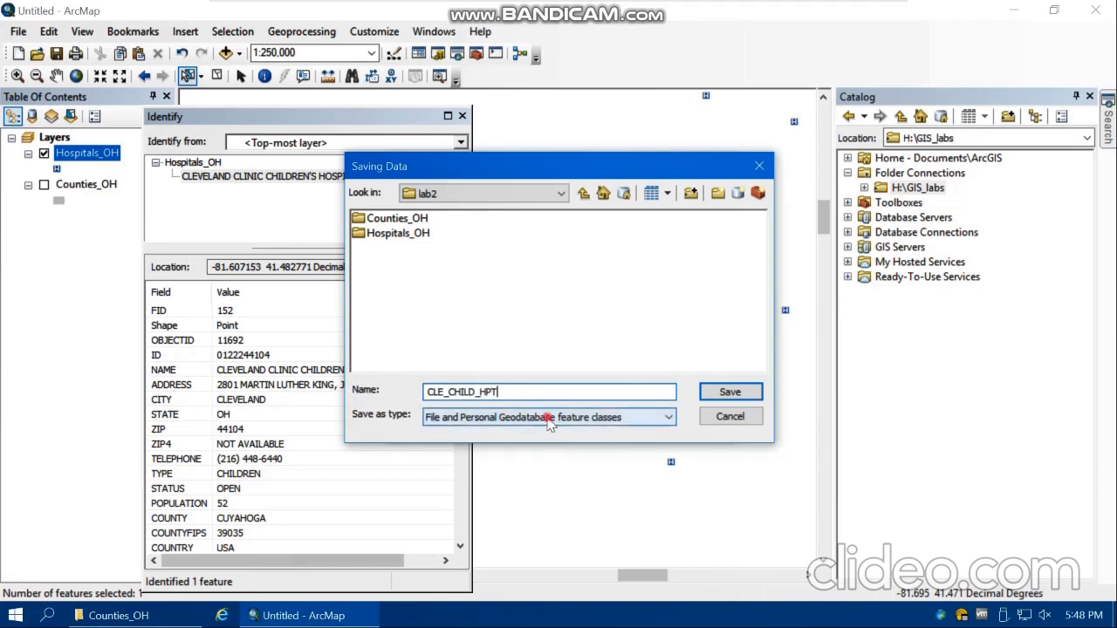
pyautogui.click(512, 446)
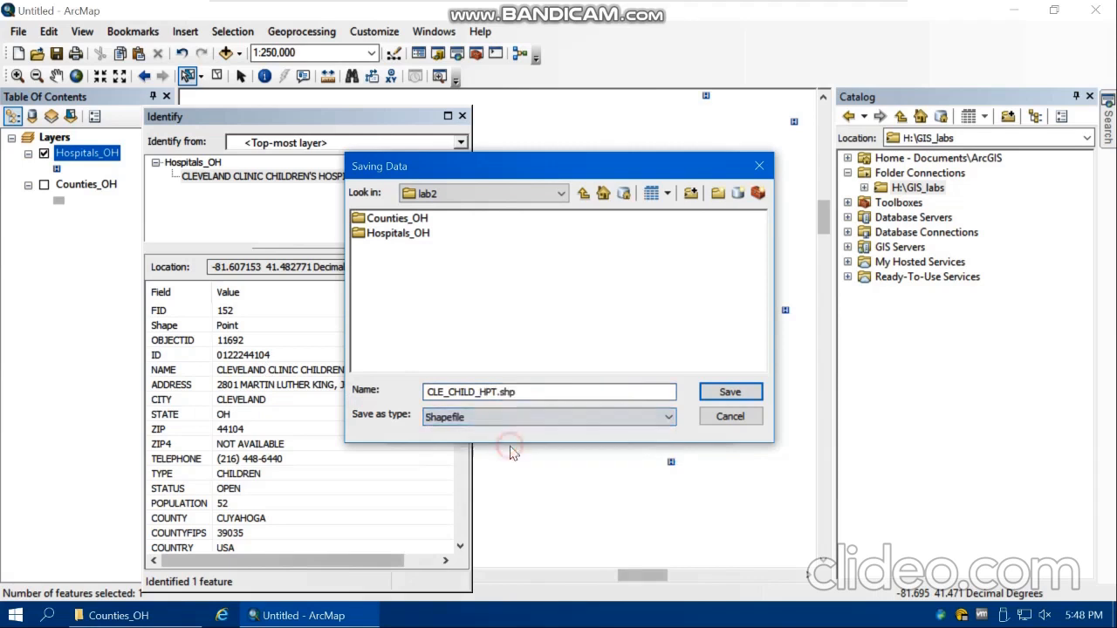
pyautogui.click(731, 393)
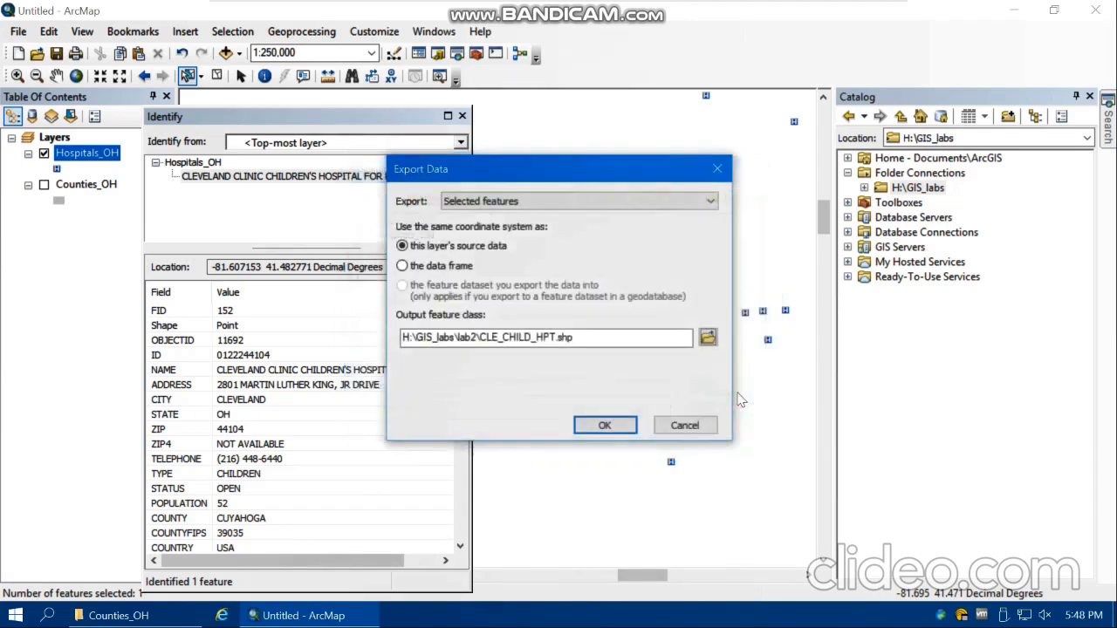
# Step: Run the export of the selected hospital, add CLE_CHILD_HPT to the map as a layer, and clear the selection
pyautogui.click(605, 425)
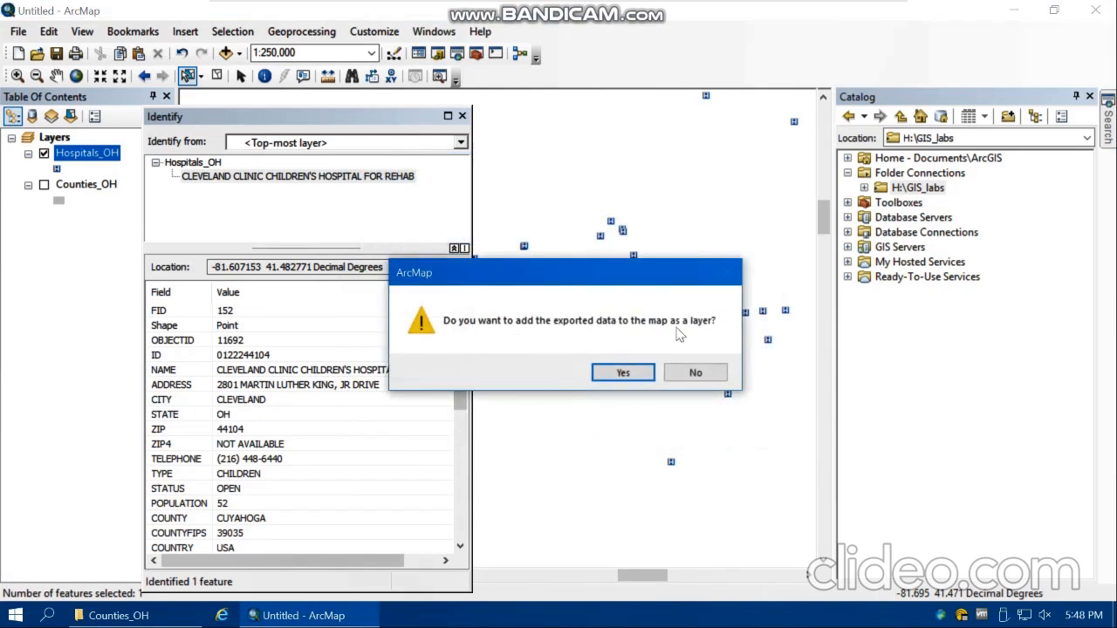
pyautogui.click(625, 373)
pyautogui.click(461, 116)
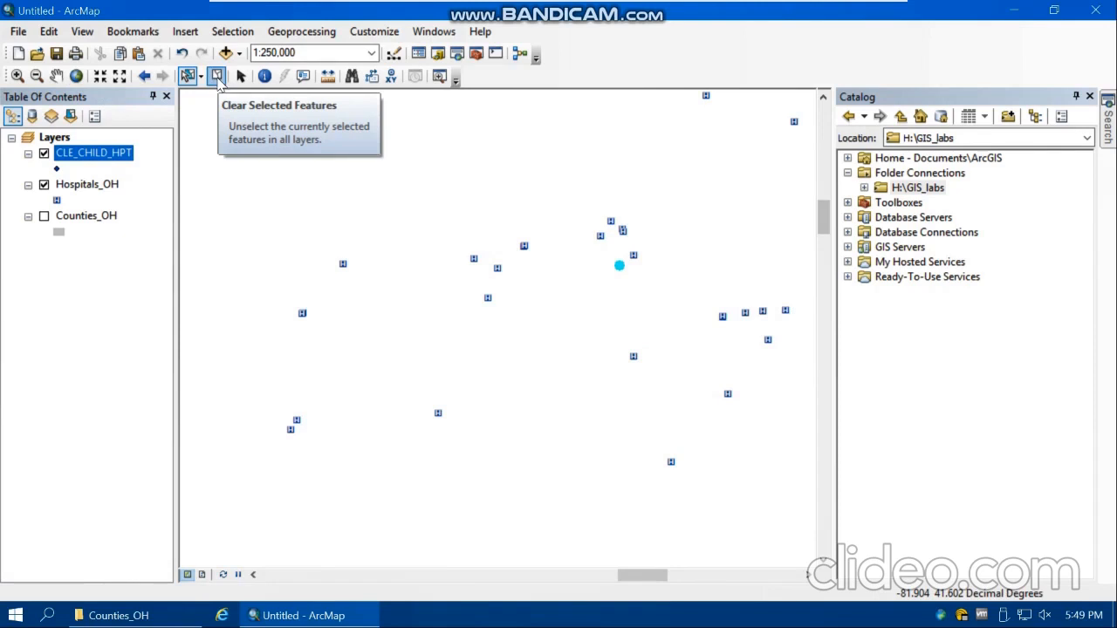
pyautogui.click(217, 78)
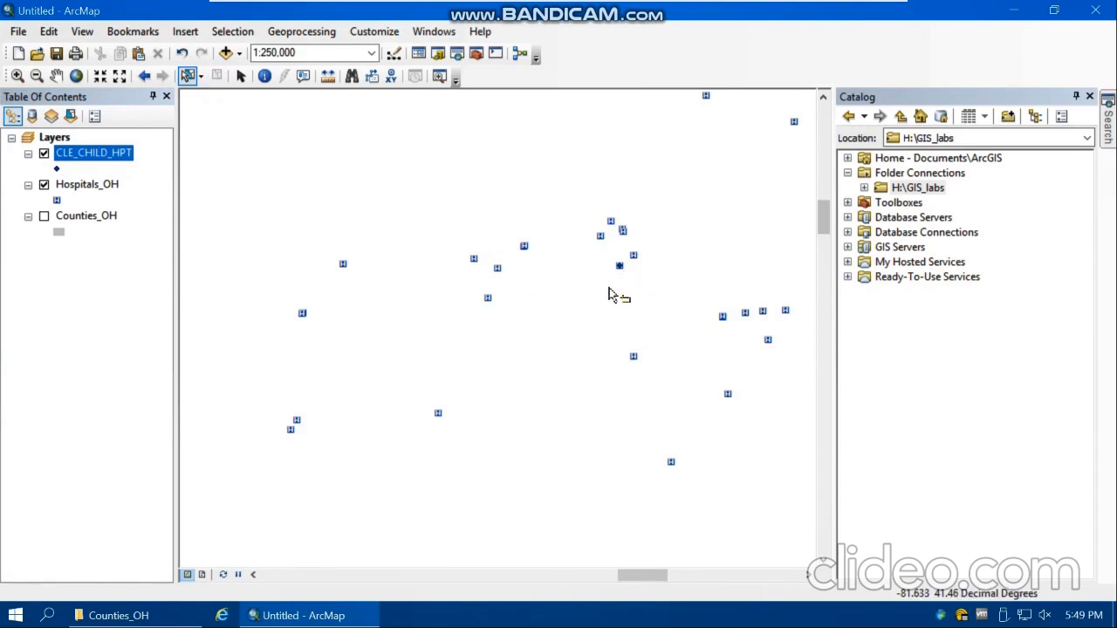
# Step: Change the CLE_CHILD_HPT point symbol to Star 3 with a size of 30
pyautogui.click(56, 169)
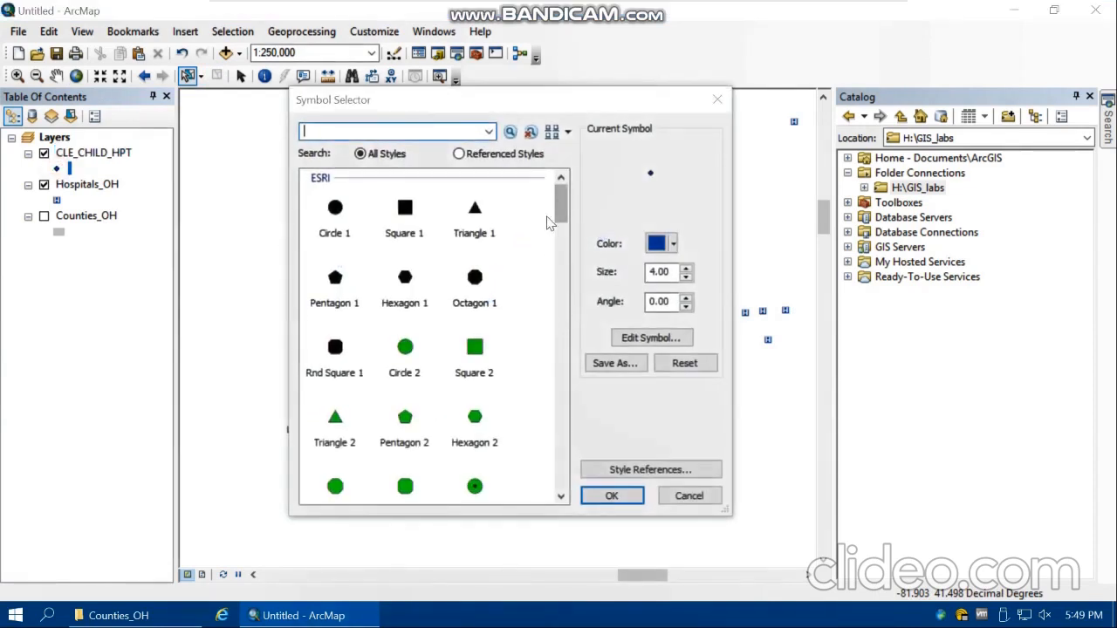
pyautogui.moveTo(561, 214); pyautogui.dragTo(561, 267)
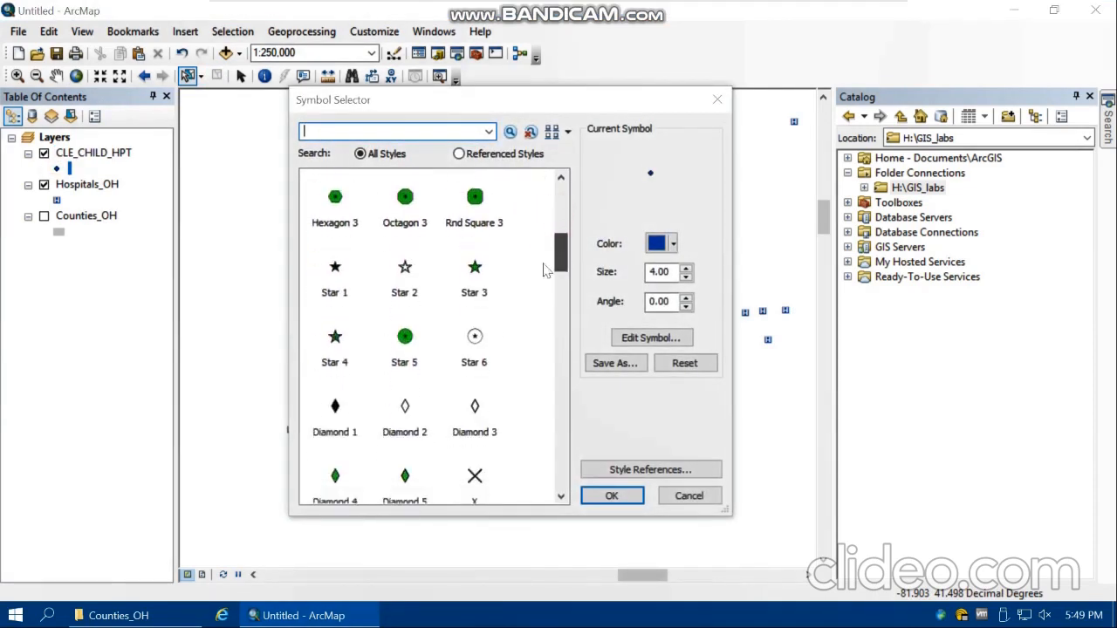
pyautogui.click(474, 267)
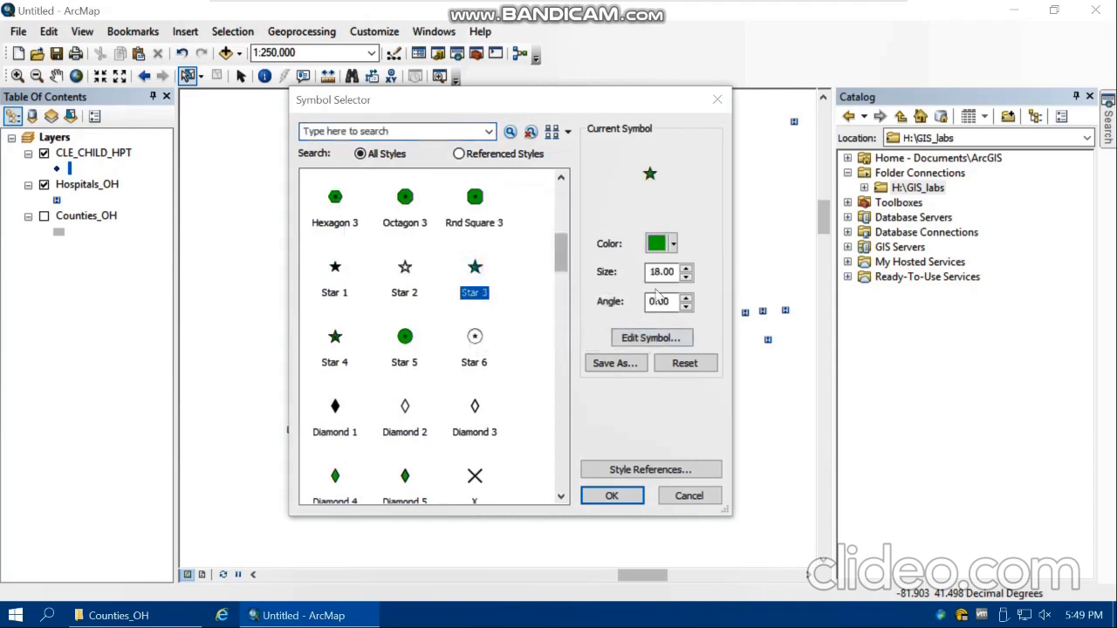
pyautogui.moveTo(678, 272); pyautogui.dragTo(639, 278)
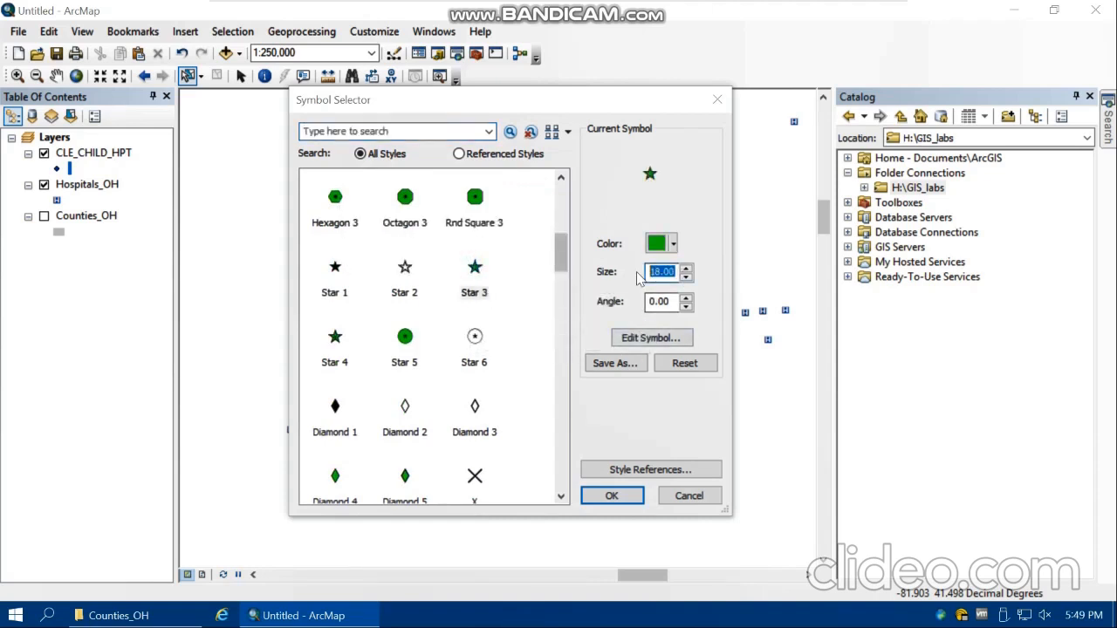
pyautogui.write('30')
pyautogui.click(621, 498)
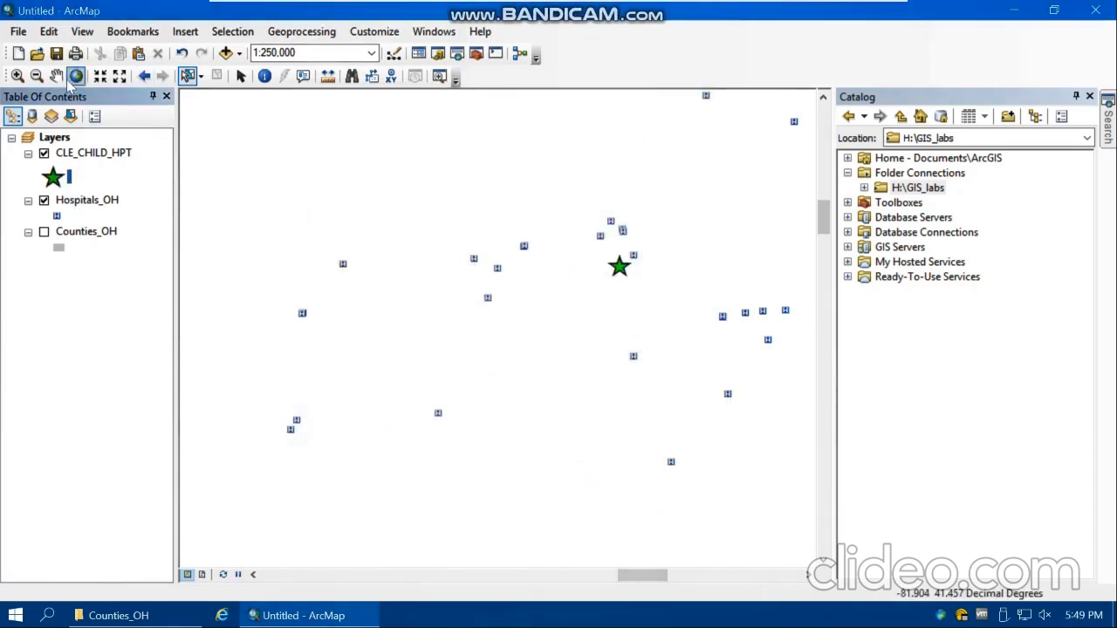
# Step: Zoom to the CLE_CHILD_HPT layer, return to the full extent of Ohio, and turn on the Counties_OH layer
pyautogui.rightClick(87, 153)
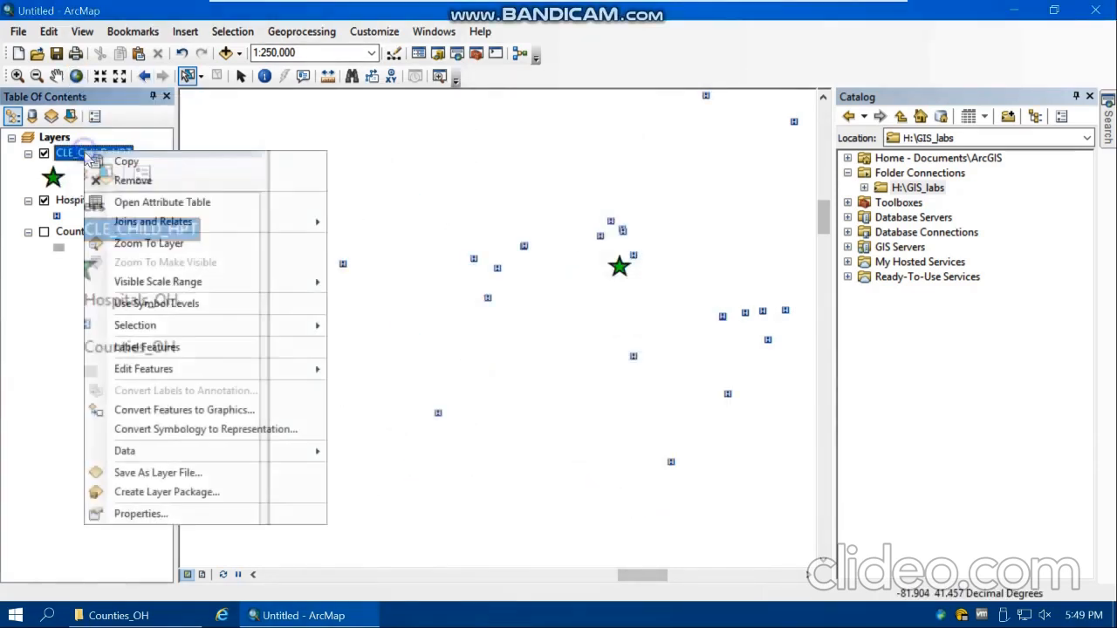
pyautogui.click(133, 251)
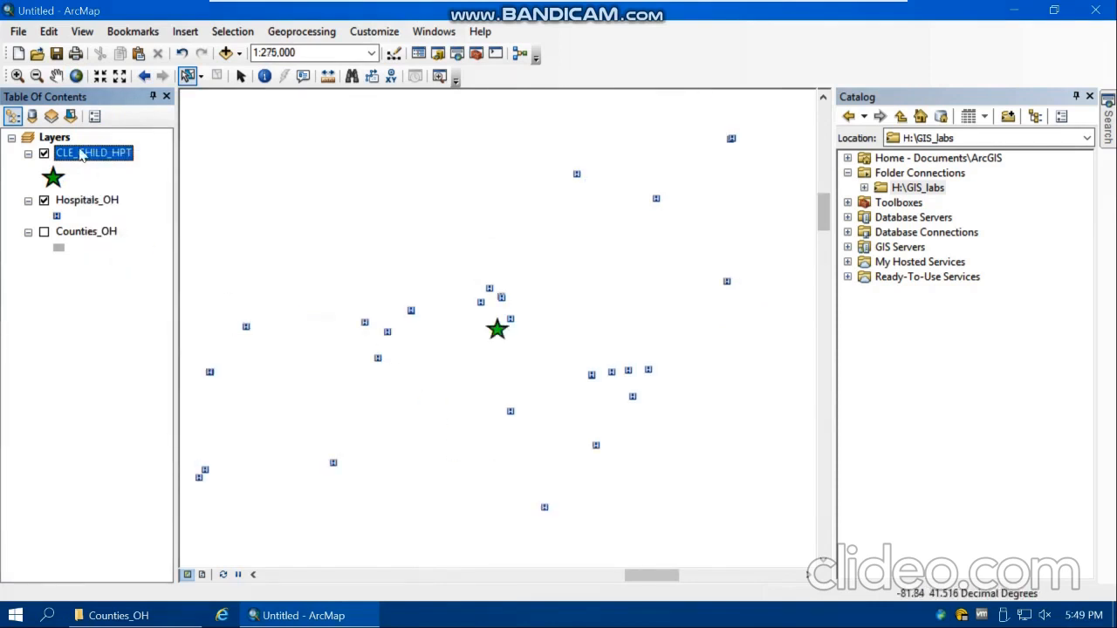
pyautogui.rightClick(87, 155)
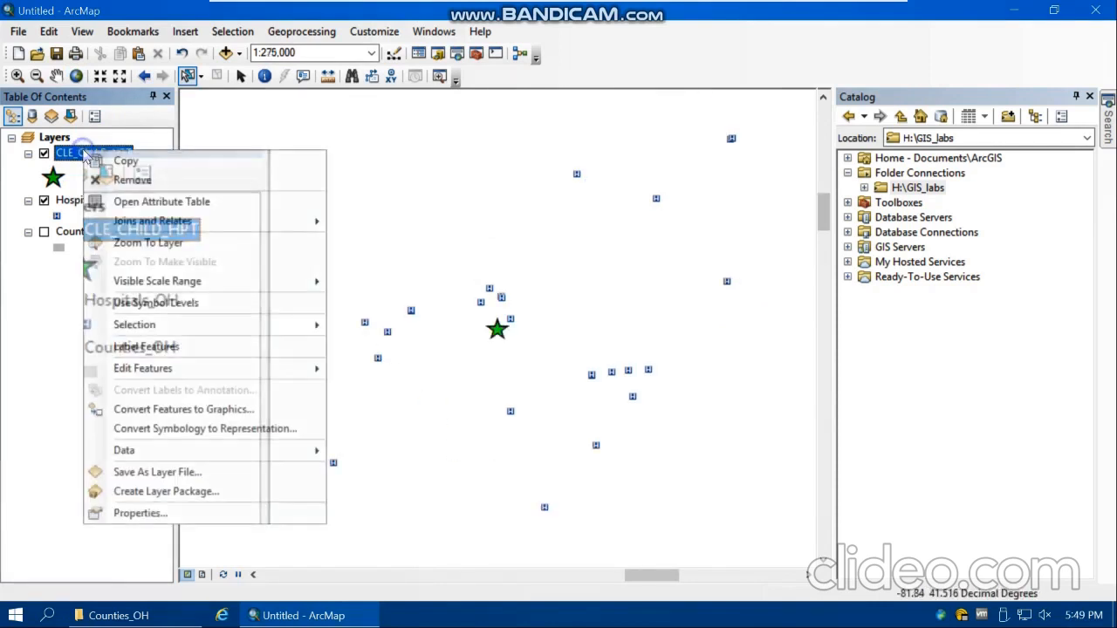
pyautogui.click(77, 76)
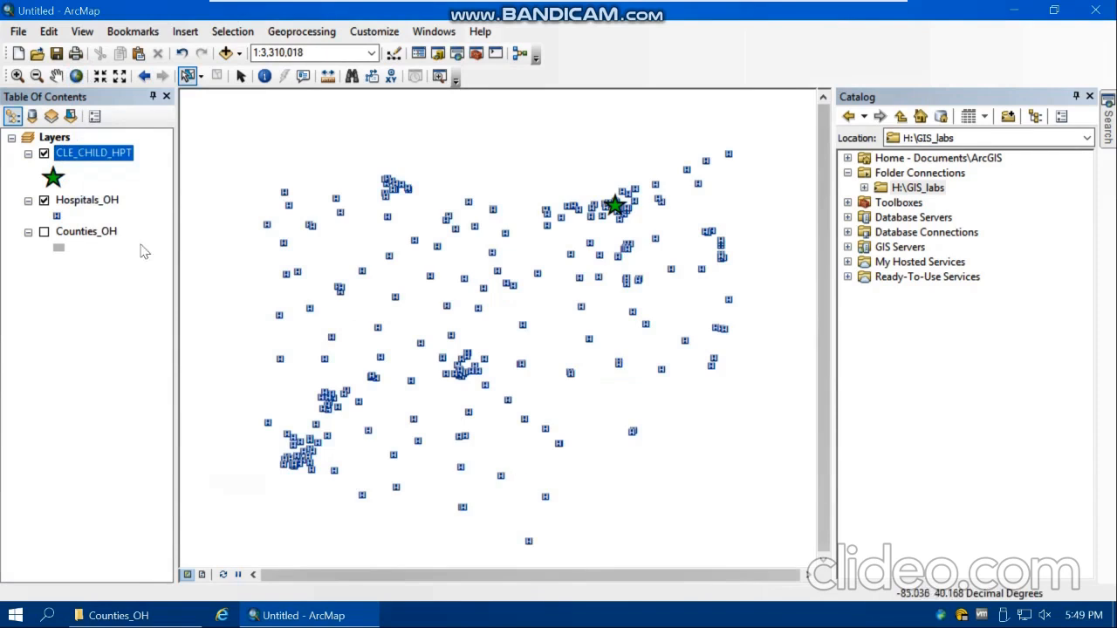
pyautogui.click(44, 232)
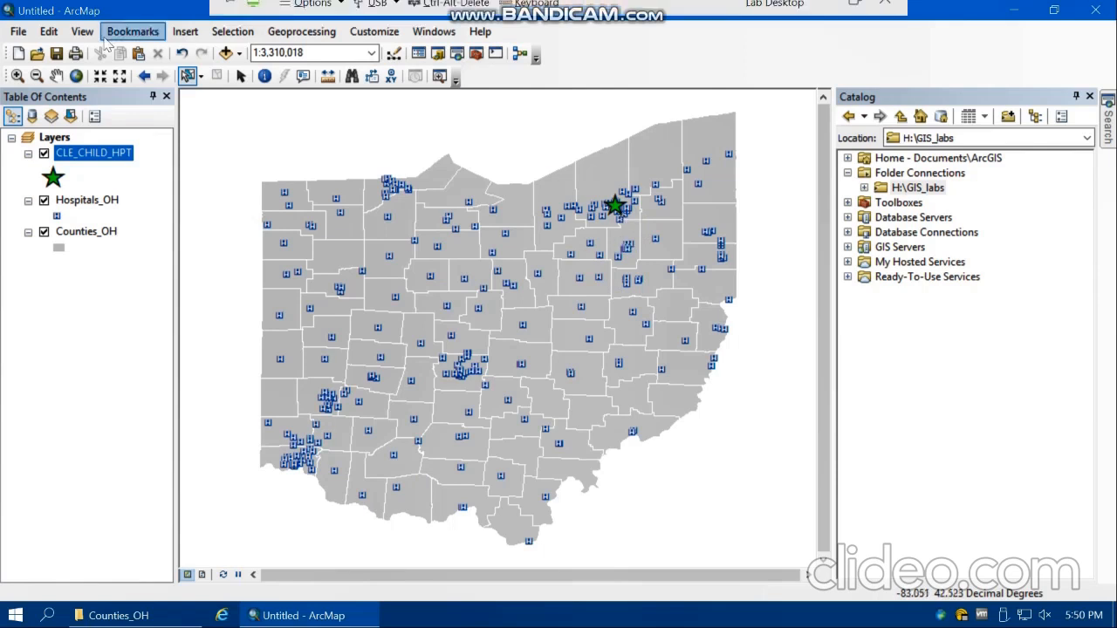
# Step: Save the map document as hospitals in the lab2 folder of GIS_labs on the H: drive
pyautogui.click(17, 33)
pyautogui.click(44, 110)
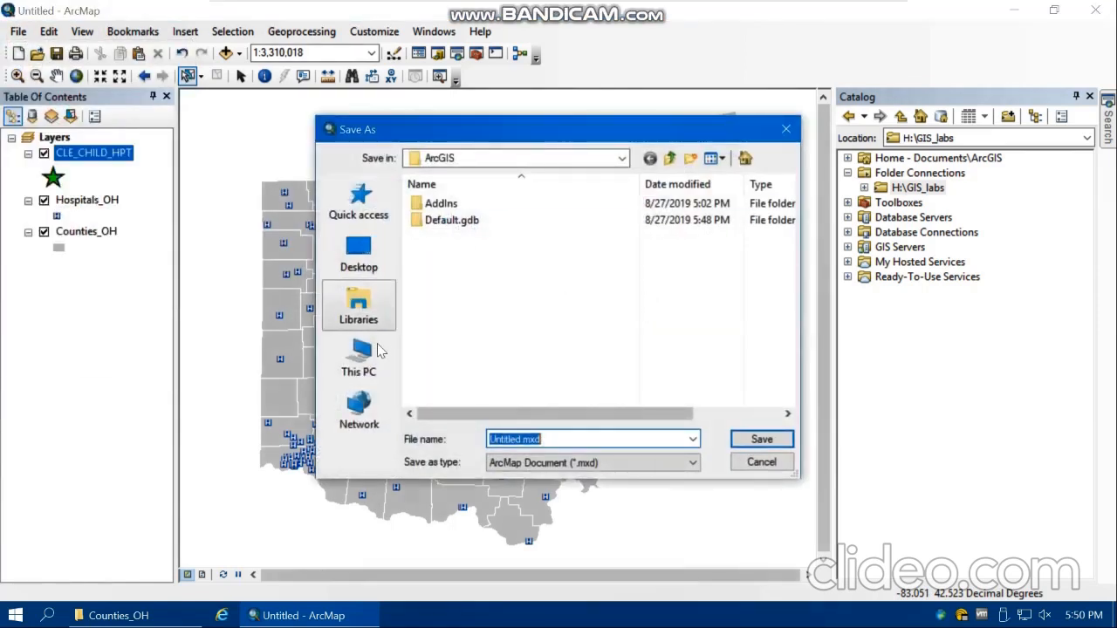
pyautogui.click(359, 358)
pyautogui.scroll(-5, 475, 366)
pyautogui.doubleClick(478, 367)
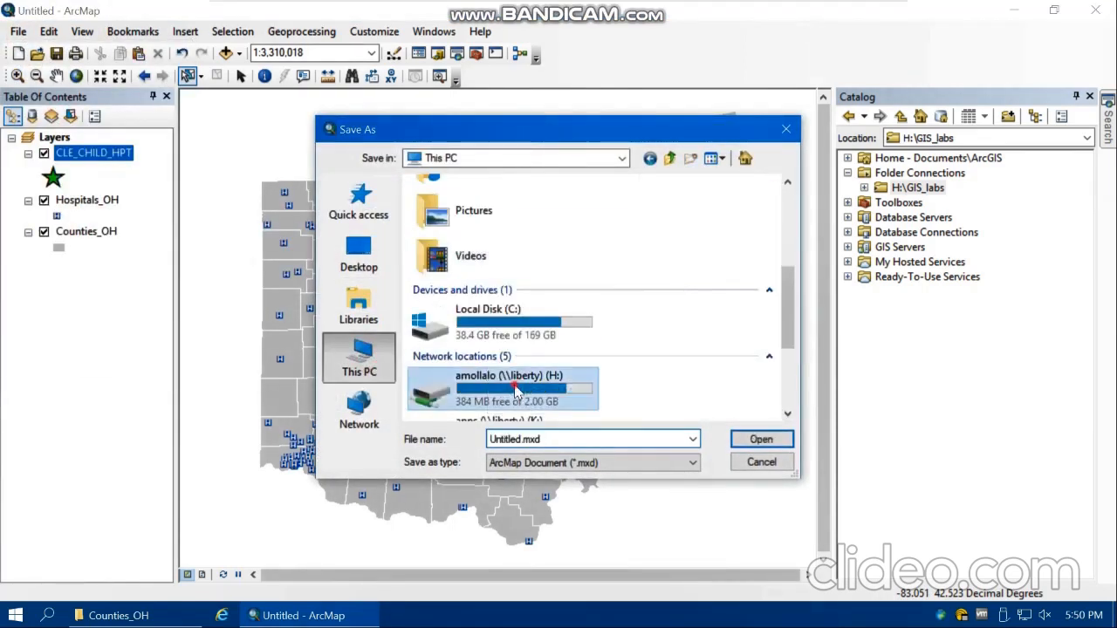
pyautogui.doubleClick(461, 269)
pyautogui.doubleClick(445, 226)
pyautogui.doubleClick(523, 439)
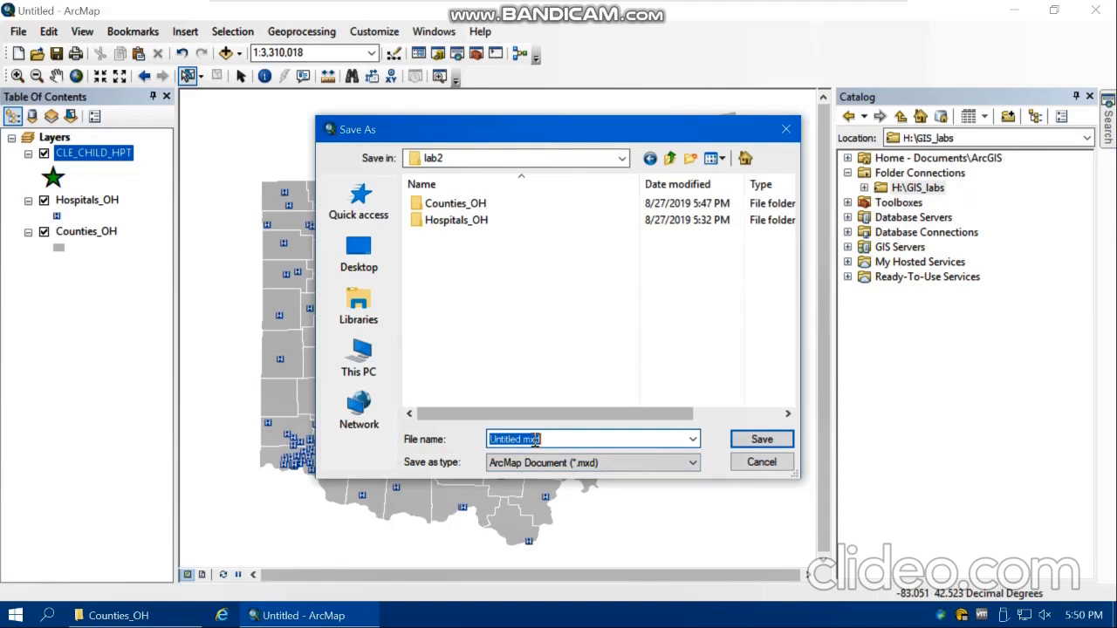
pyautogui.write('hospitals')
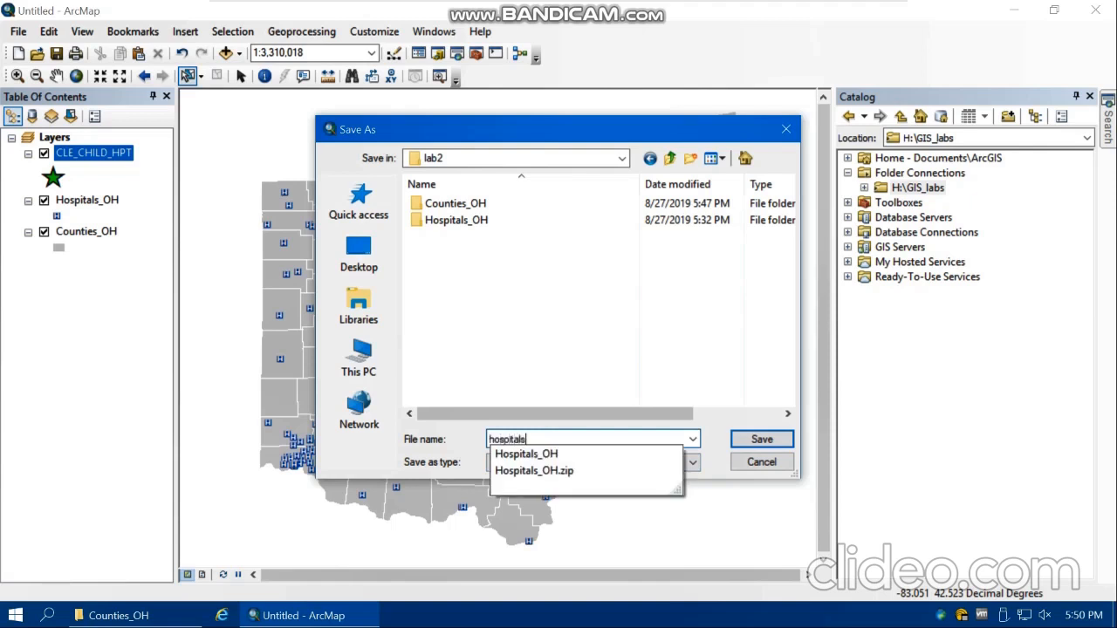
pyautogui.click(431, 414)
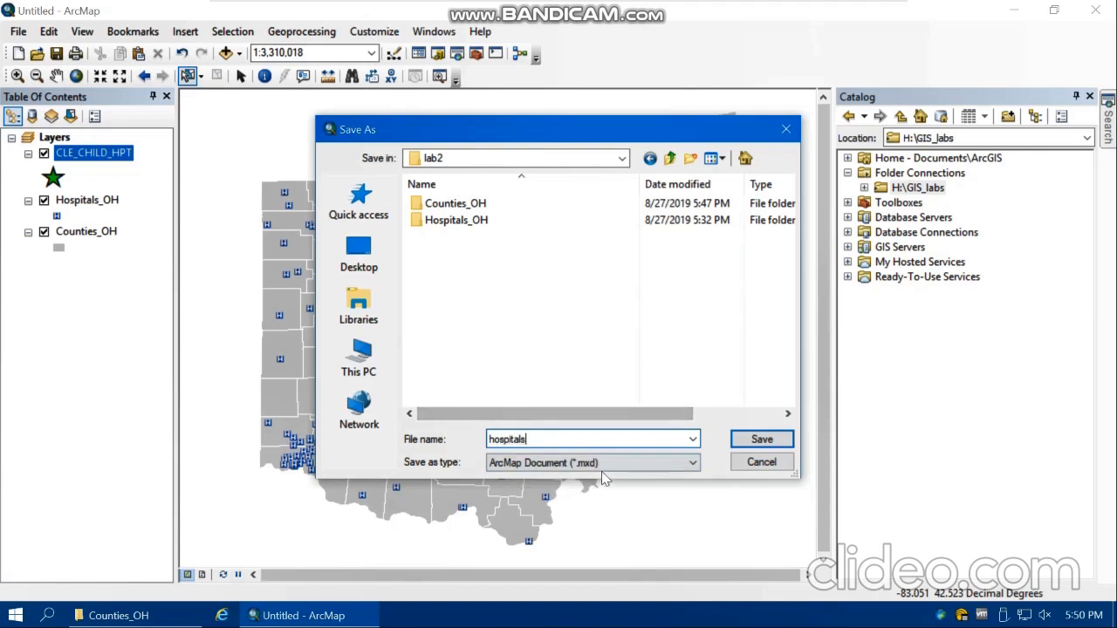
pyautogui.click(759, 441)
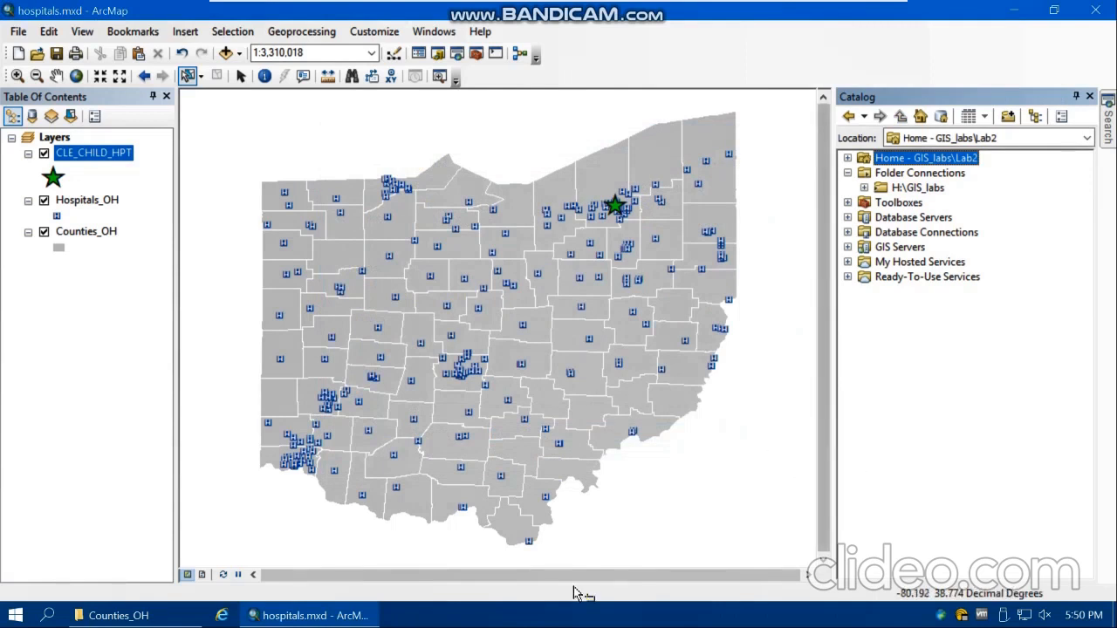
# Step: Switch to the page layout and insert the ESRI North 2 north arrow
pyautogui.click(201, 574)
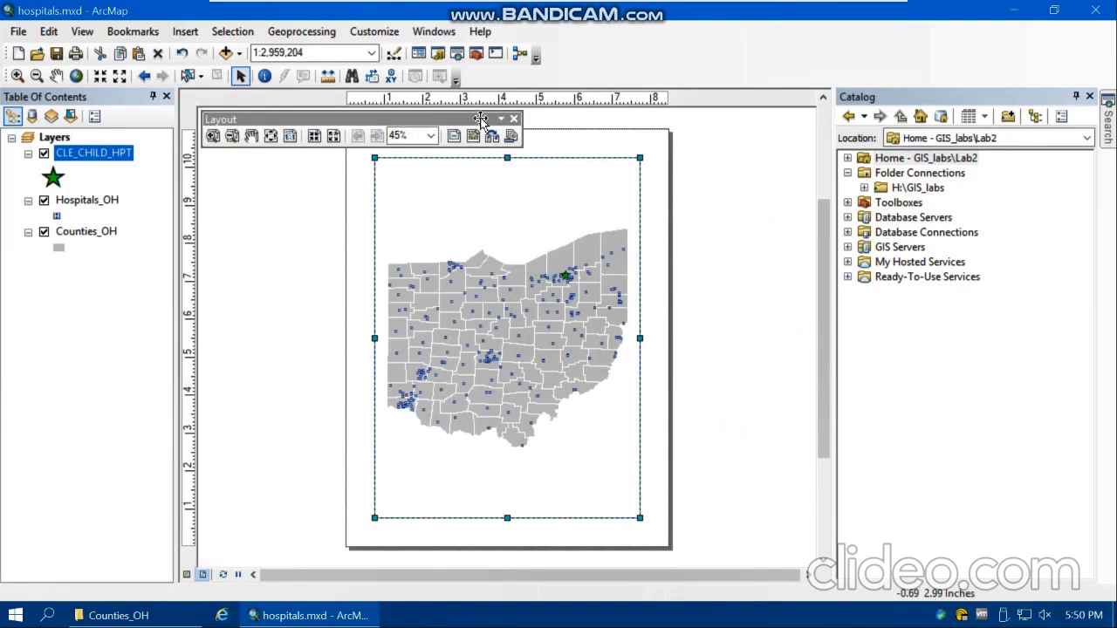
pyautogui.click(185, 31)
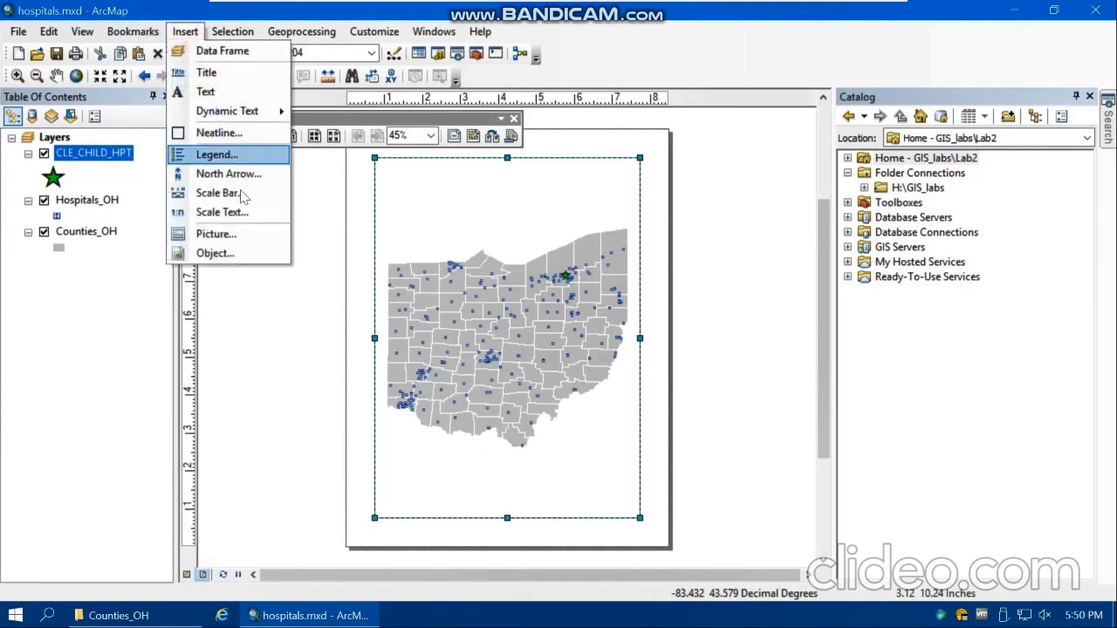
pyautogui.click(236, 173)
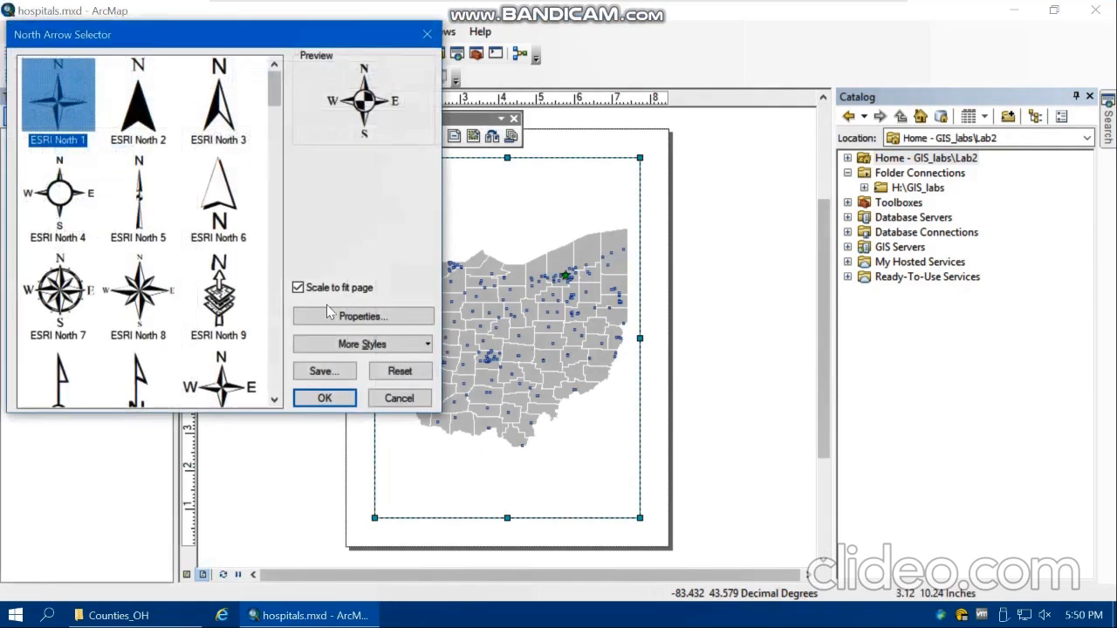
pyautogui.click(140, 121)
pyautogui.click(335, 400)
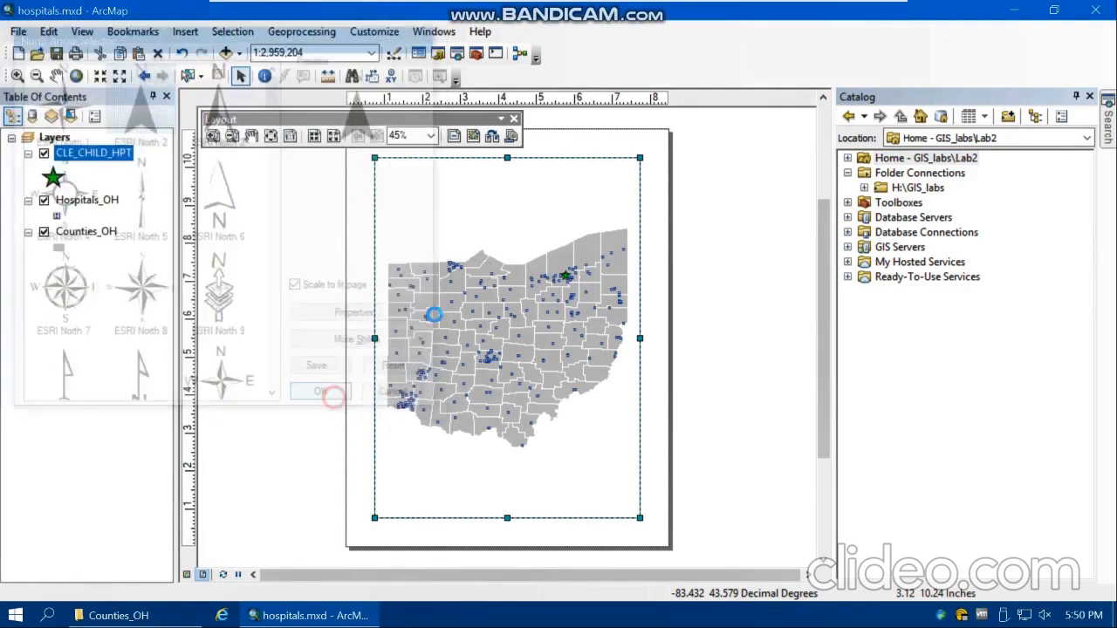
# Step: Insert Alternating Scale Bar 1 and place it below the Ohio map, beside the north arrow
pyautogui.click(197, 33)
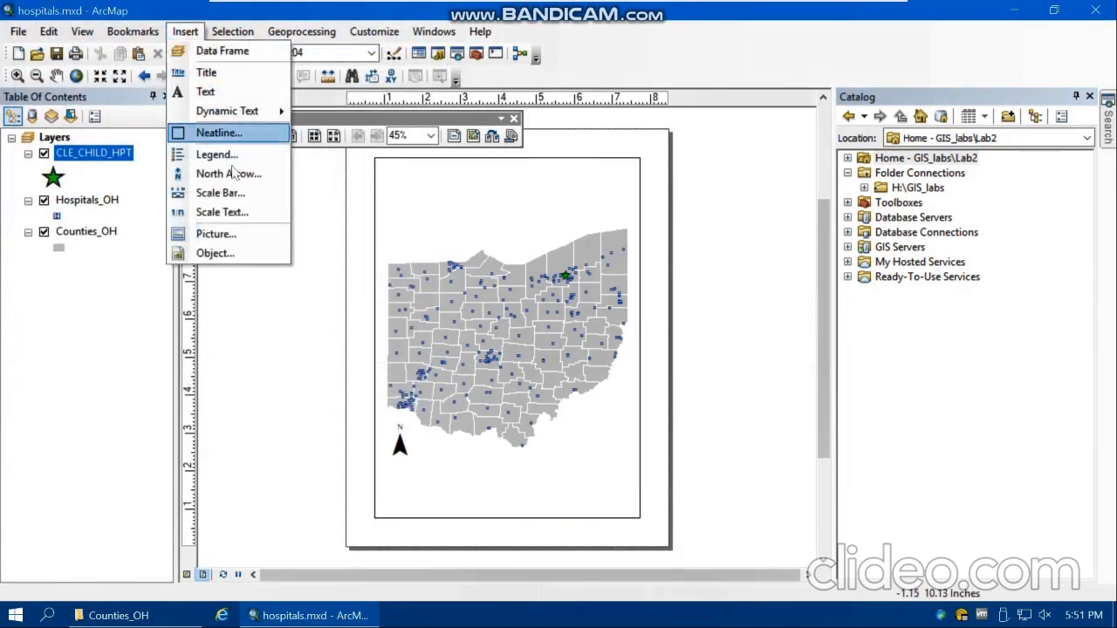
pyautogui.click(229, 193)
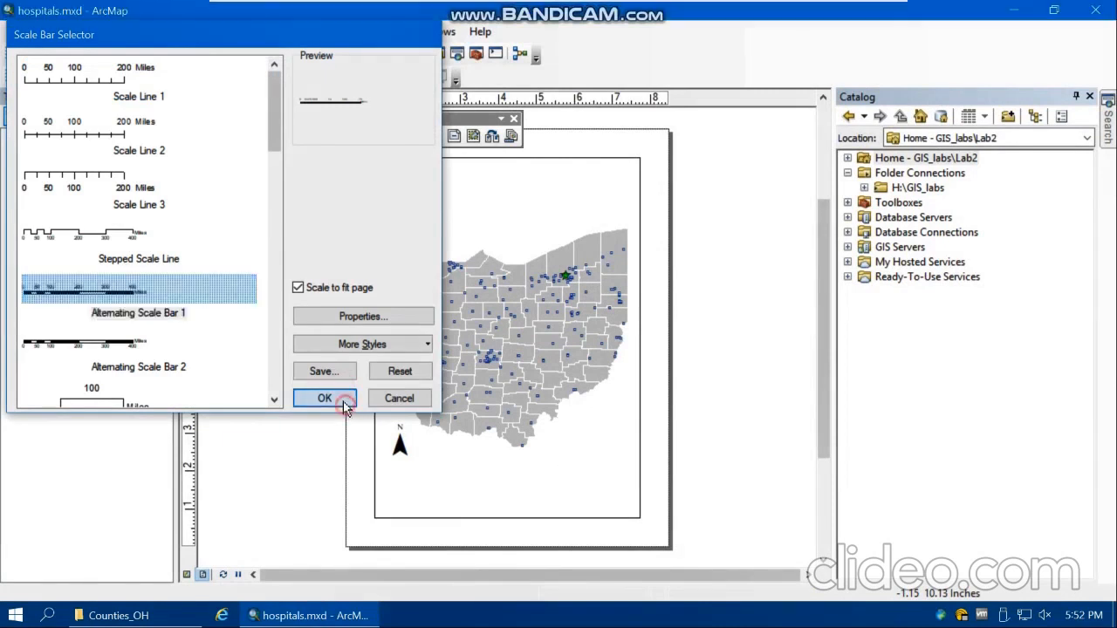
pyautogui.click(343, 401)
pyautogui.moveTo(541, 357); pyautogui.dragTo(504, 473)
pyautogui.click(591, 511)
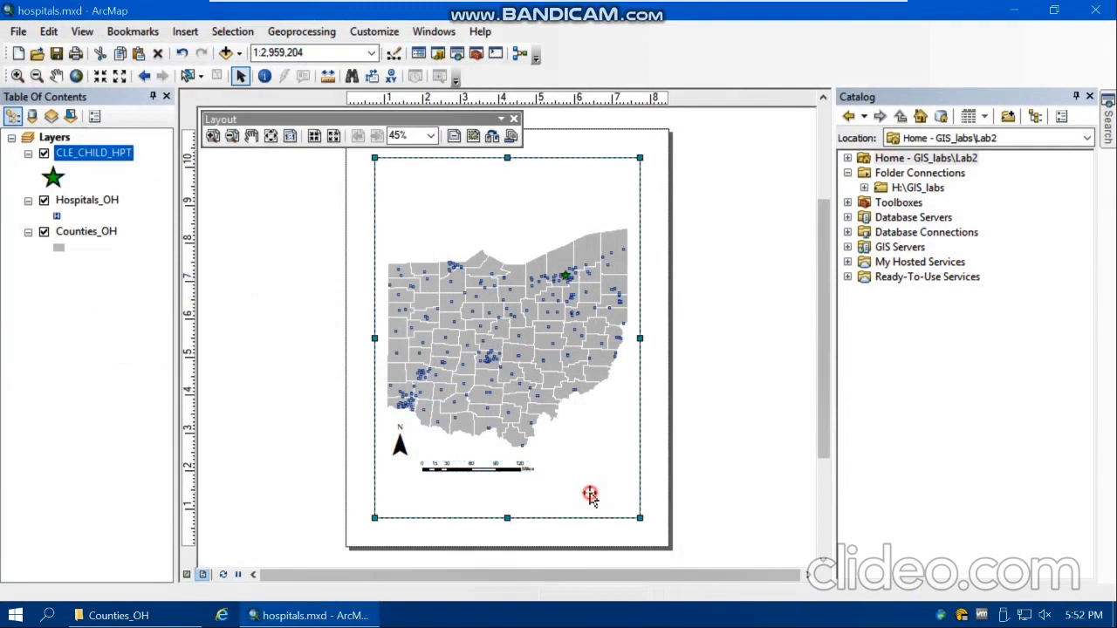
# Step: Insert the title "Geographic distribution of hospitals in Ohio" and move it down to just above the map
pyautogui.click(192, 35)
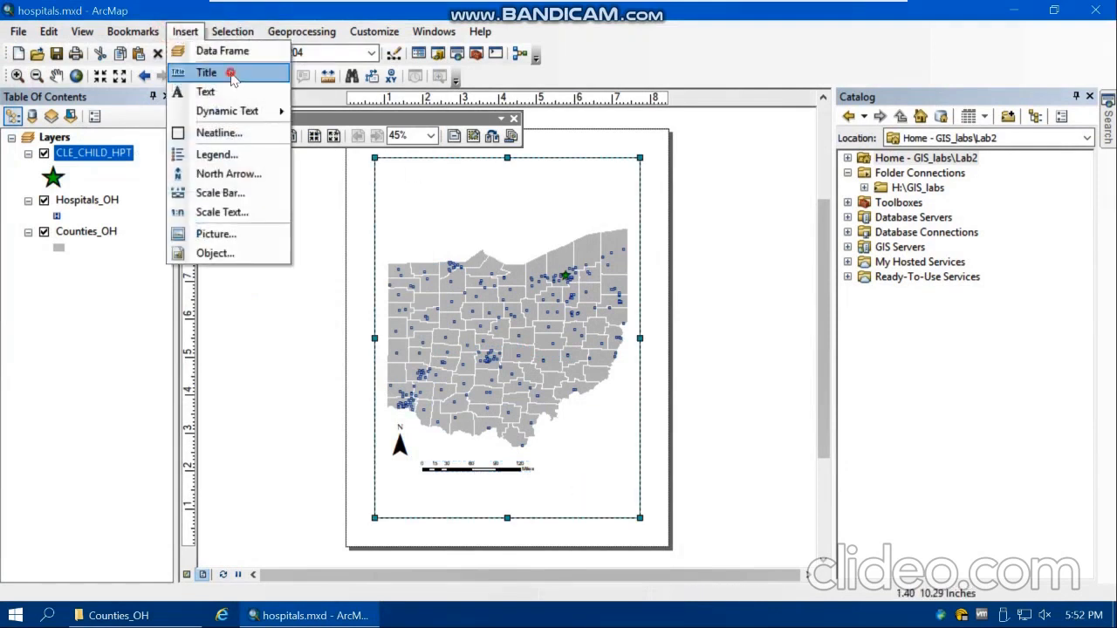
pyautogui.click(202, 74)
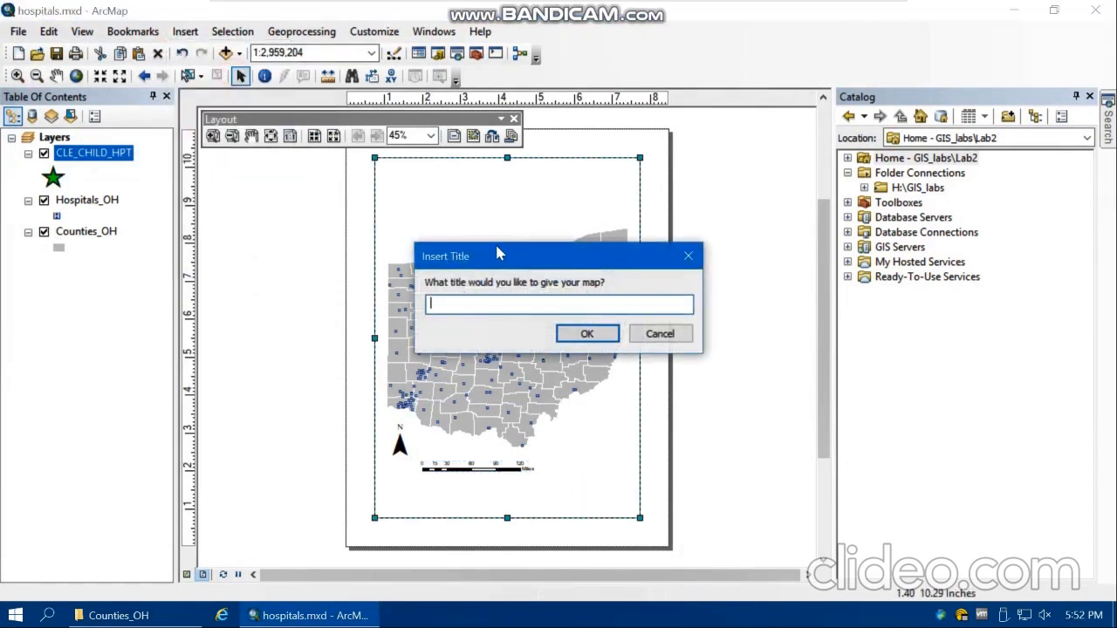
pyautogui.write('Geographic distribution of hospitals in Ohio')
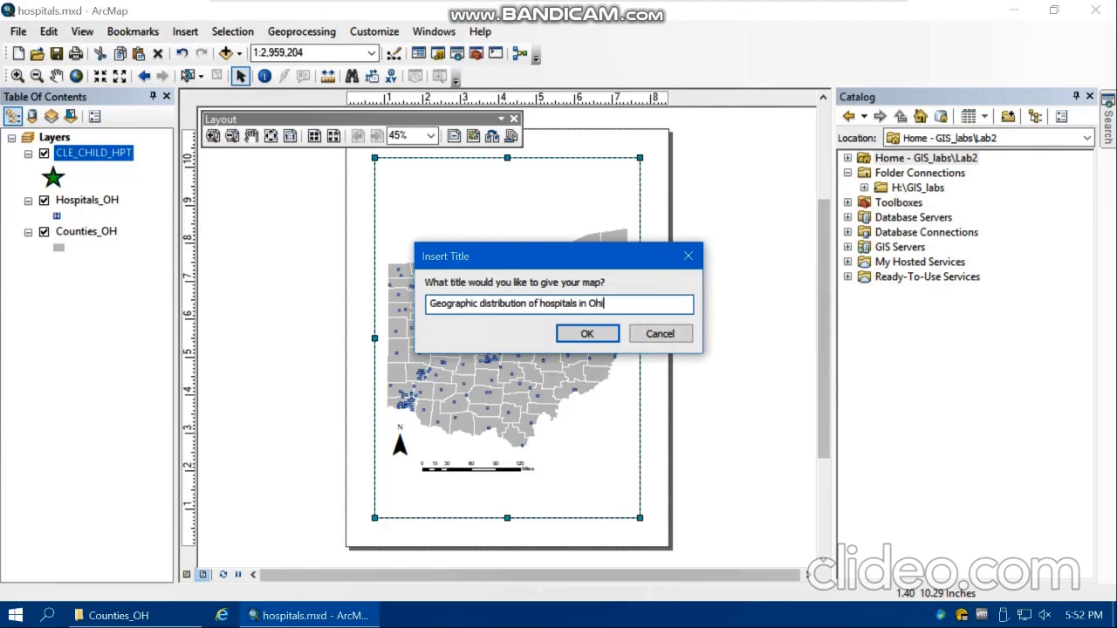
pyautogui.click(586, 334)
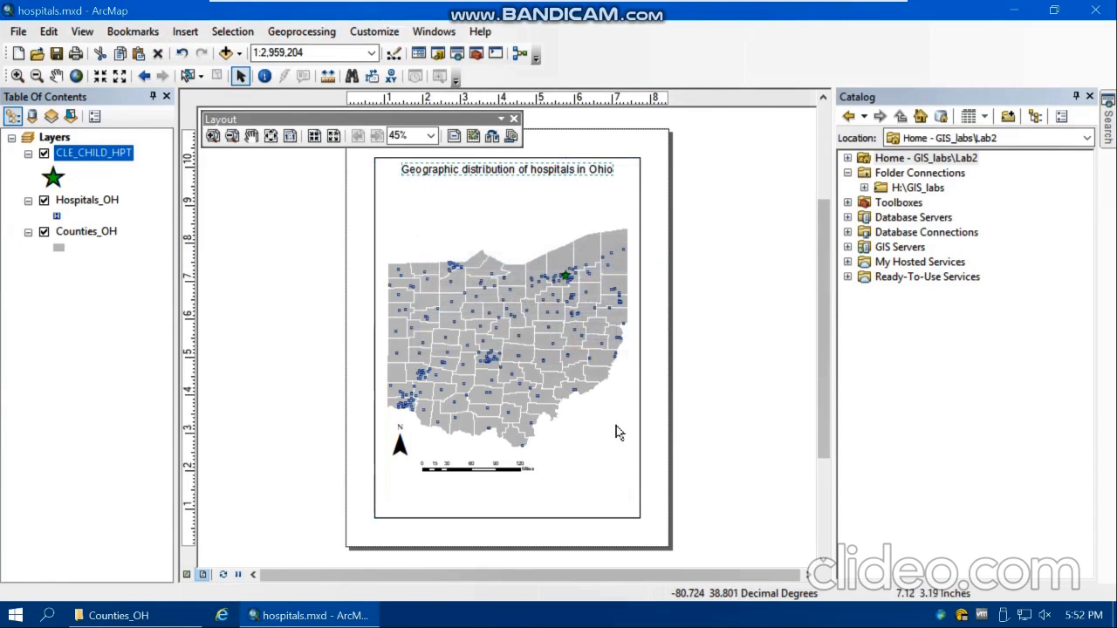
pyautogui.moveTo(567, 174); pyautogui.dragTo(572, 213)
pyautogui.click(600, 185)
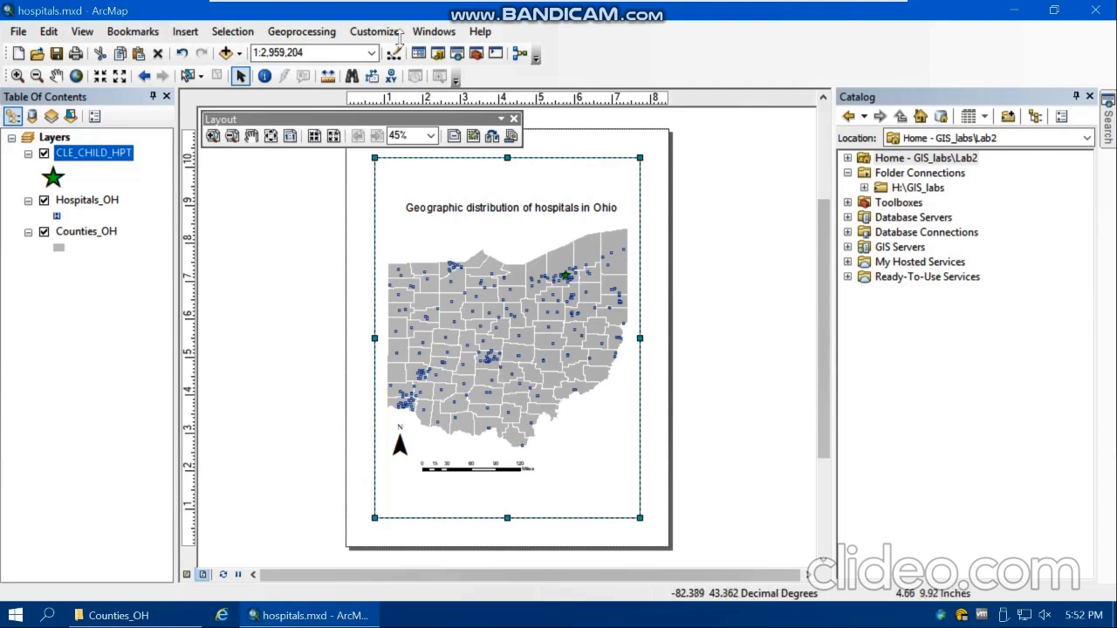
# Step: Insert a one-column legend of all three layers and place it below Ohio's southeast side, beside the scale bar
pyautogui.click(195, 35)
pyautogui.click(229, 154)
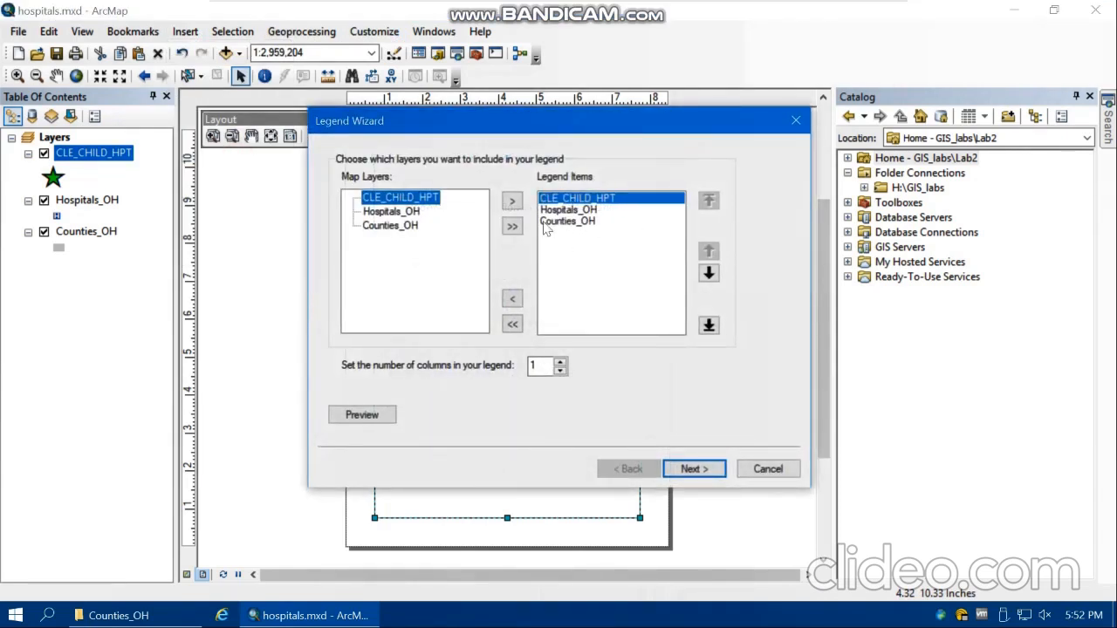
pyautogui.click(373, 416)
pyautogui.click(696, 469)
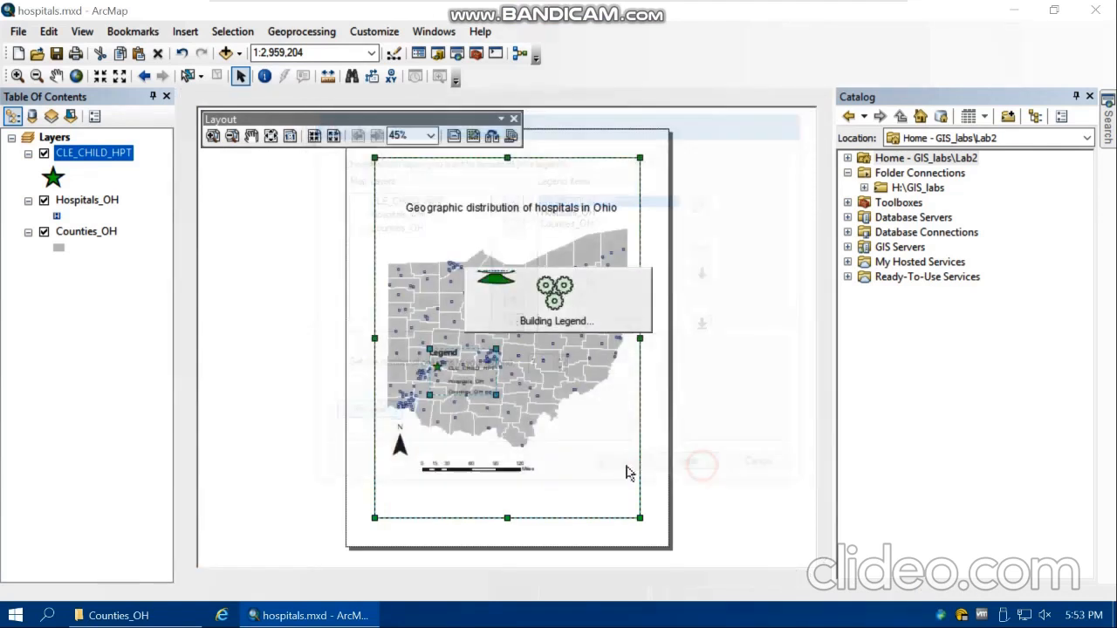
pyautogui.moveTo(472, 375); pyautogui.dragTo(604, 471)
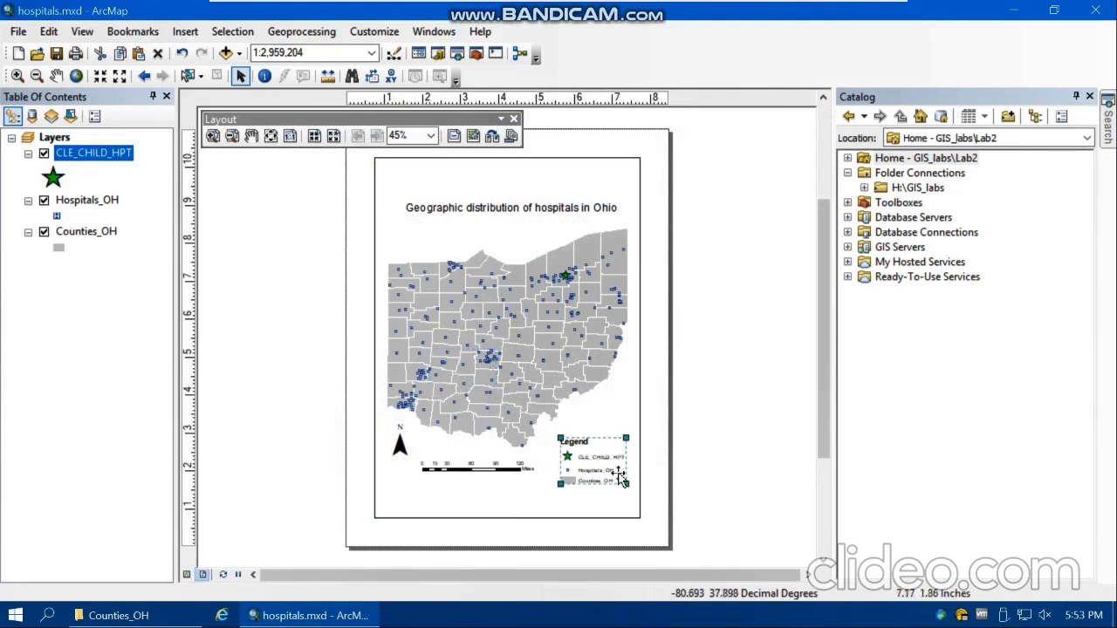
# Step: Rename the CLE_CHILD_HPT layer to "CLE Children Hospital"
pyautogui.click(79, 155)
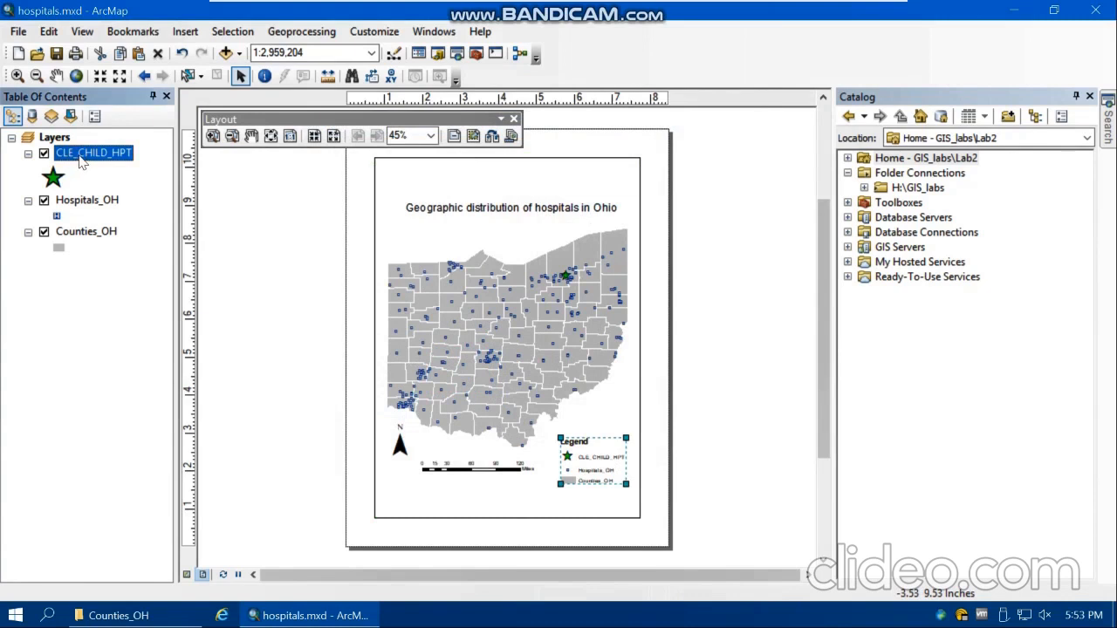
pyautogui.click(80, 155)
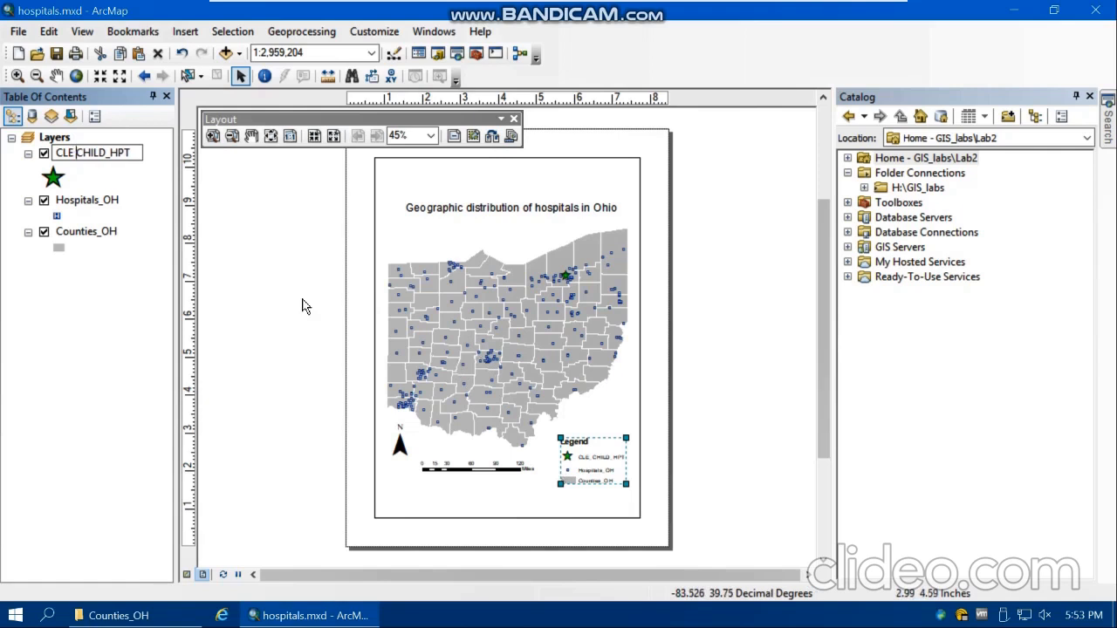
pyautogui.press('Right')
pyautogui.press('Right')
pyautogui.press('Right')
pyautogui.press('Right')
pyautogui.press('Right')
pyautogui.press('Right')
pyautogui.press('BackSpace')
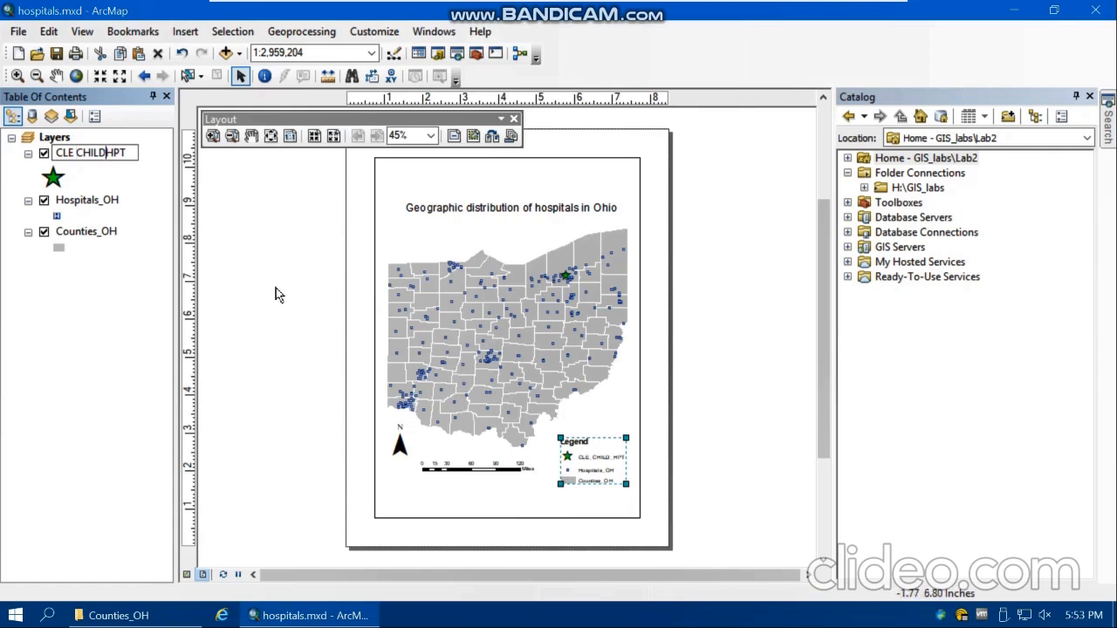
pyautogui.moveTo(132, 154); pyautogui.dragTo(122, 153)
pyautogui.write('ospi')
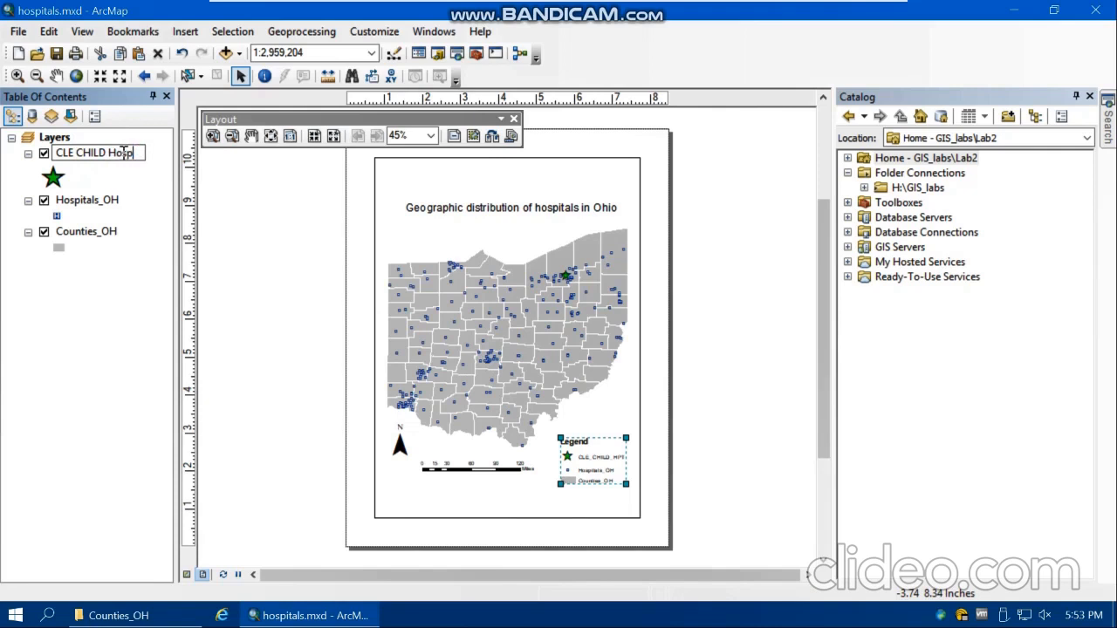
pyautogui.write('tal')
pyautogui.moveTo(106, 154); pyautogui.dragTo(88, 155)
pyautogui.write('hildren')
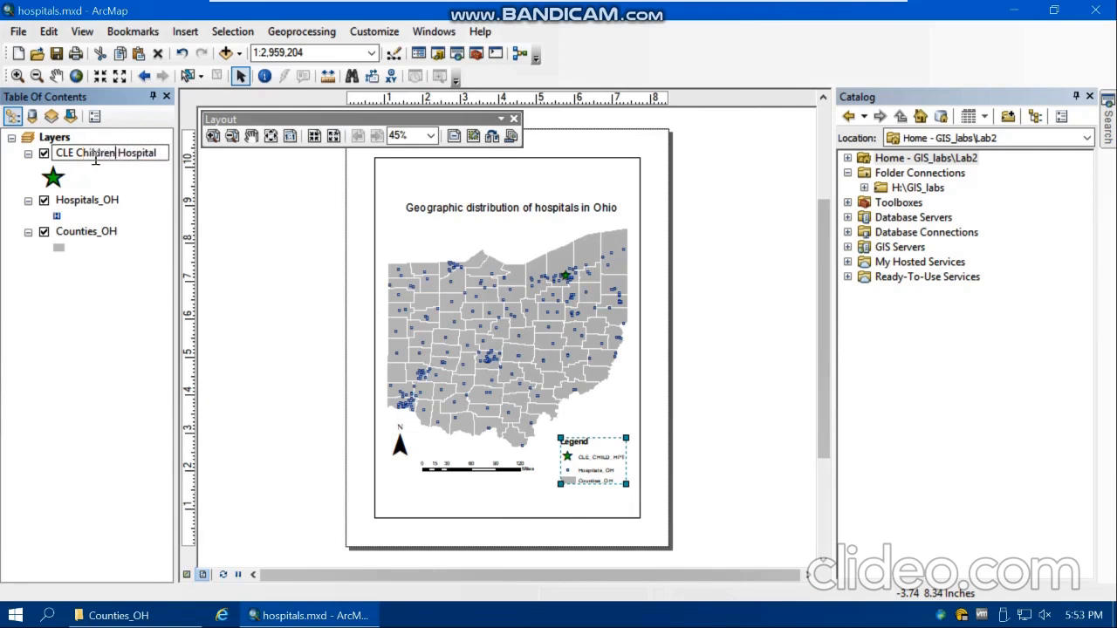
pyautogui.click(104, 312)
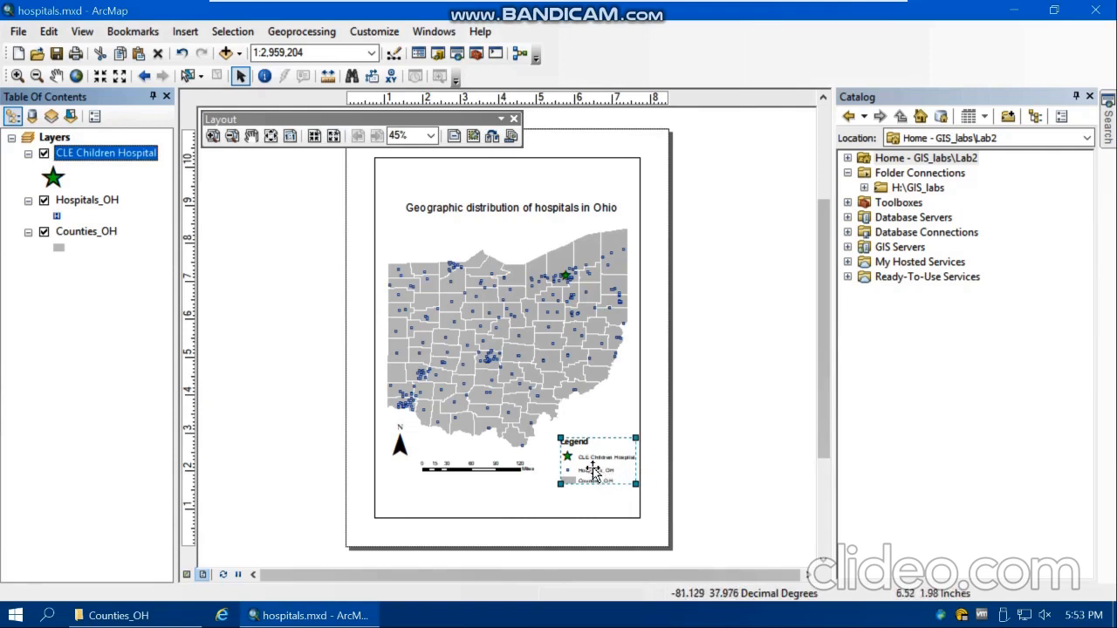
# Step: Nudge the legend slightly left and down inside the map frame, and hide its "Legend" title
pyautogui.moveTo(592, 470); pyautogui.dragTo(587, 472)
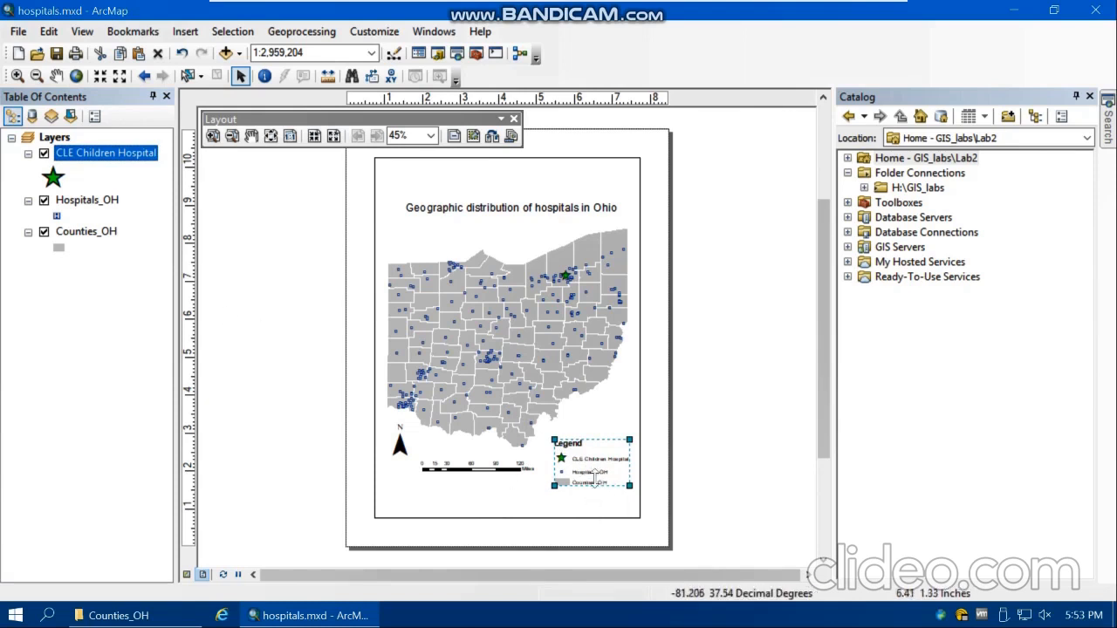
pyautogui.click(656, 465)
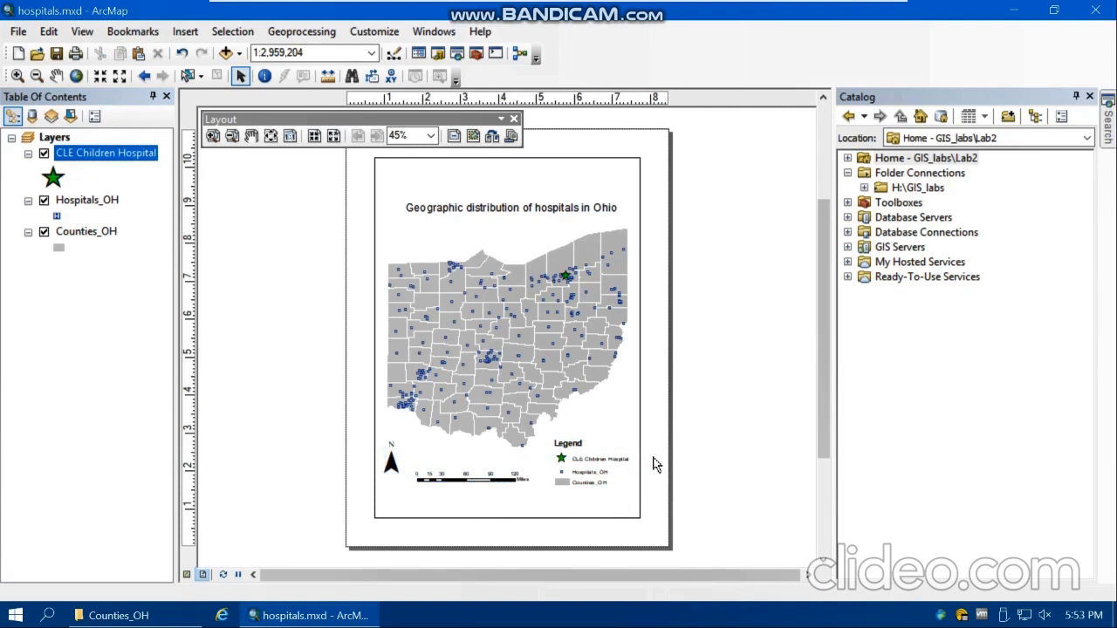
pyautogui.click(577, 463)
pyautogui.doubleClick(577, 463)
pyautogui.click(337, 186)
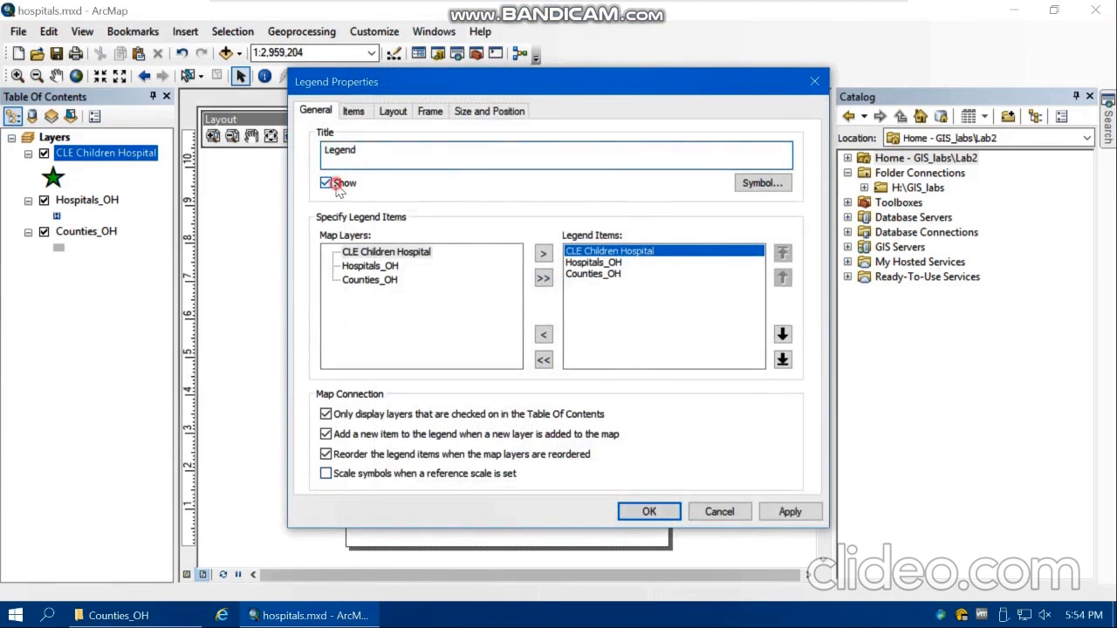
pyautogui.click(789, 512)
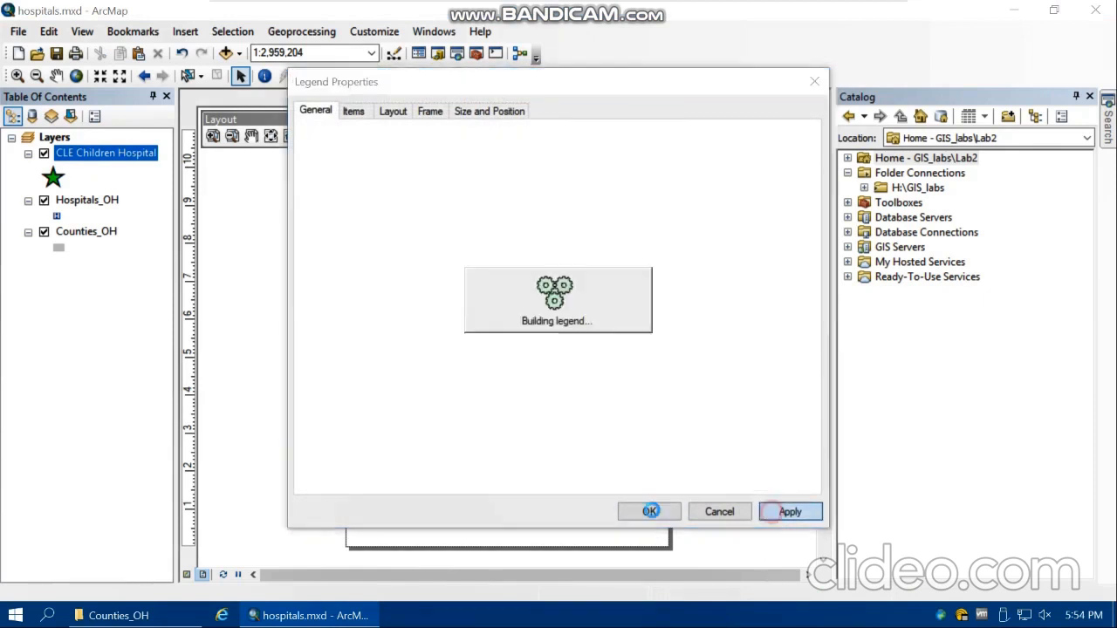
pyautogui.click(649, 512)
pyautogui.click(606, 419)
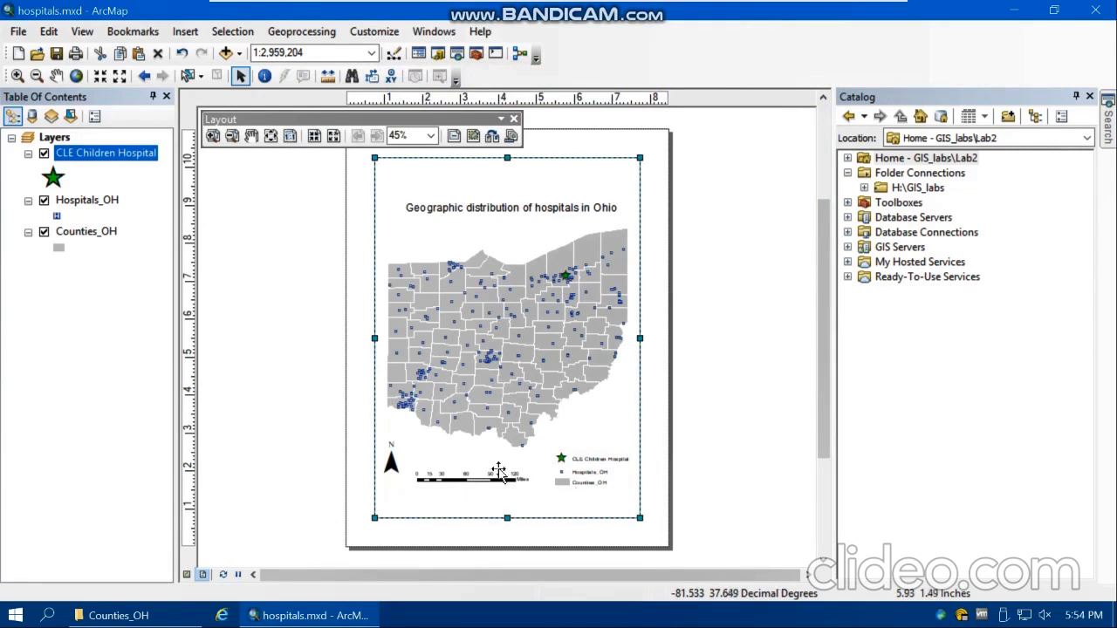
# Step: Insert a text element with the author's name, "Date: August 2019" and "Sources: TIGER/Line & HIFLD" on separate lines
pyautogui.click(185, 31)
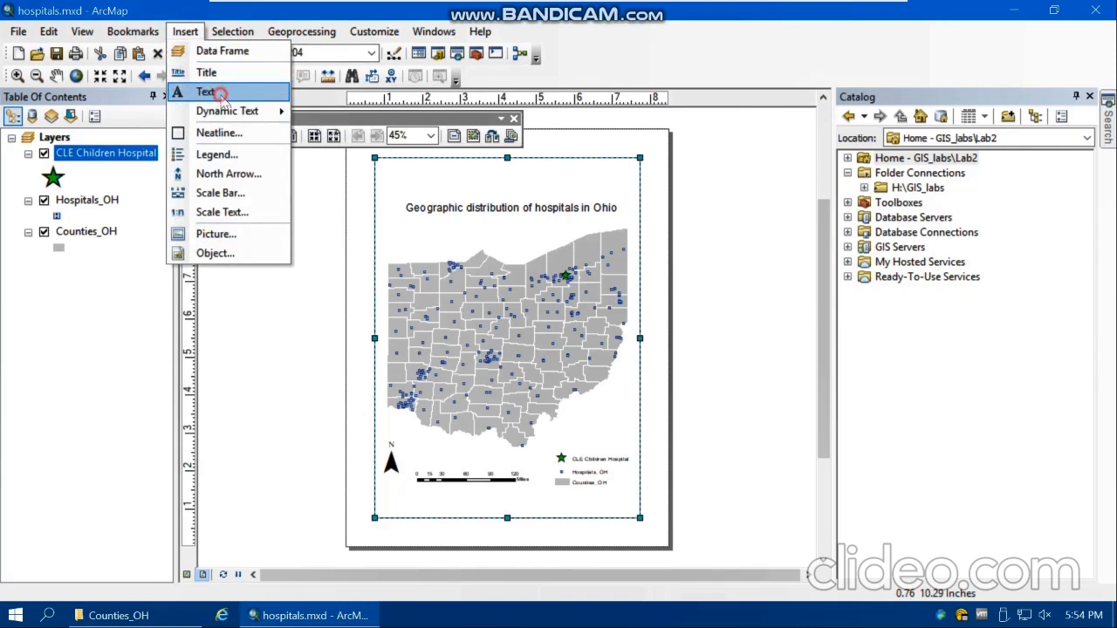
pyautogui.press('Escape')
pyautogui.click(530, 373)
pyautogui.doubleClick(510, 346)
pyautogui.write('Abe')
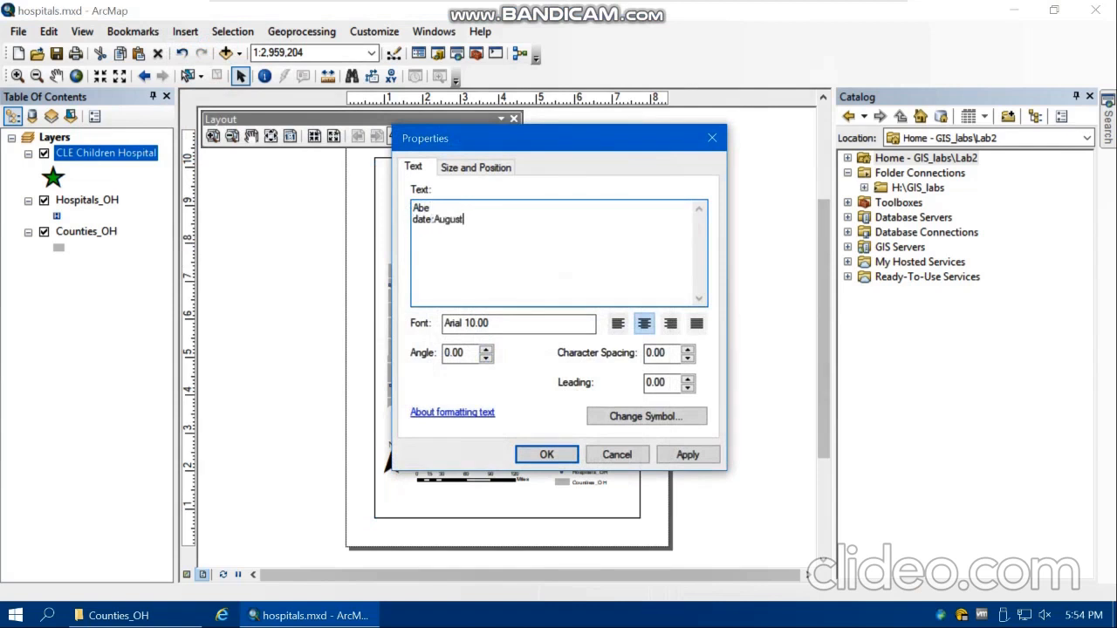
pyautogui.write('019')
pyautogui.write('D')
pyautogui.write(' ce')
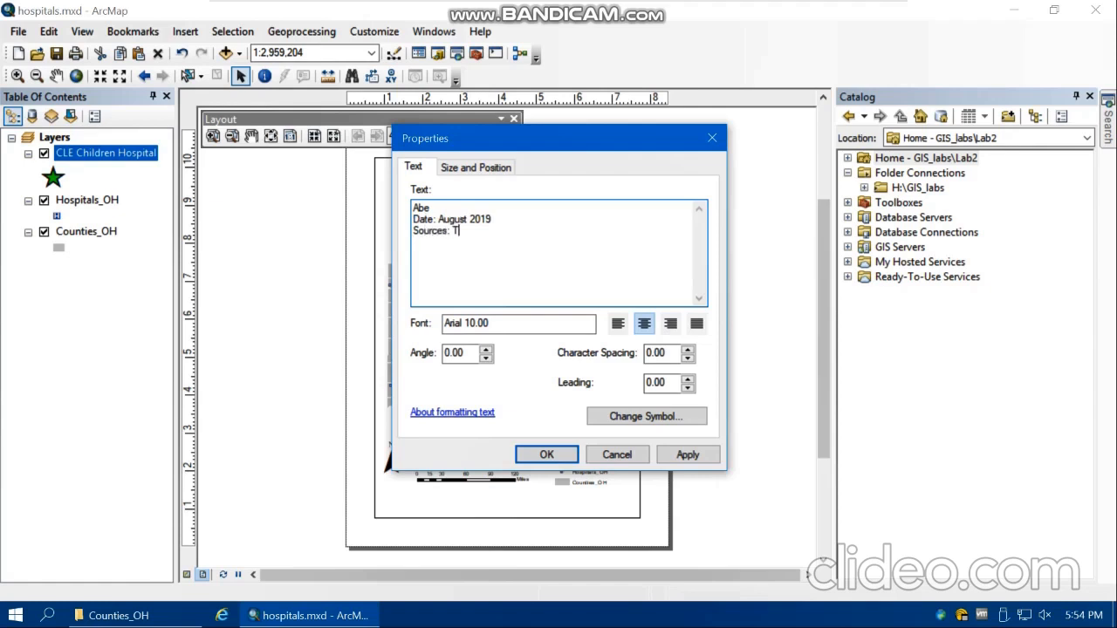
pyautogui.write('s: TIGER')
pyautogui.write('/Line &')
pyautogui.write('HIFLD')
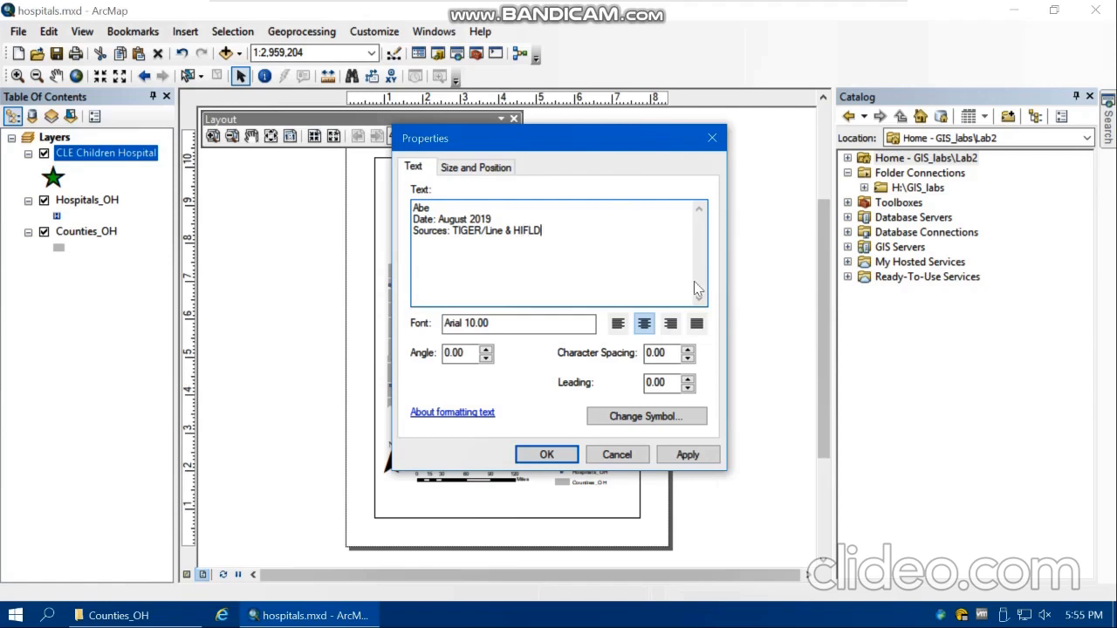
# Step: Set the credits text to Arial size 12 and place it below the scale bar in the frame's lower-left corner
pyautogui.click(676, 421)
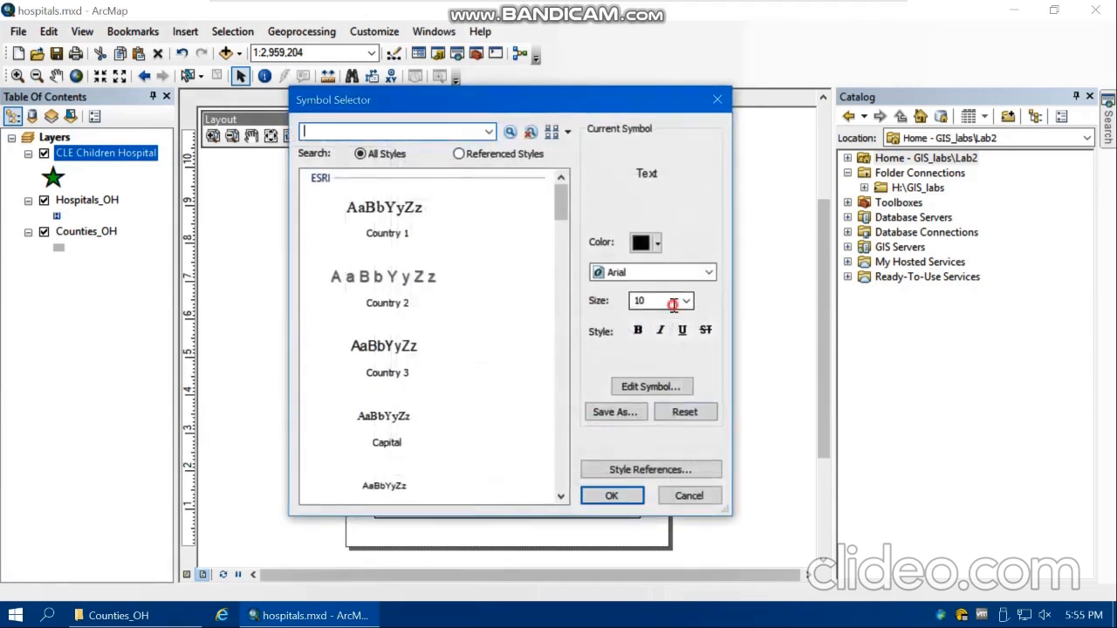
pyautogui.click(672, 301)
pyautogui.click(686, 301)
pyautogui.click(655, 339)
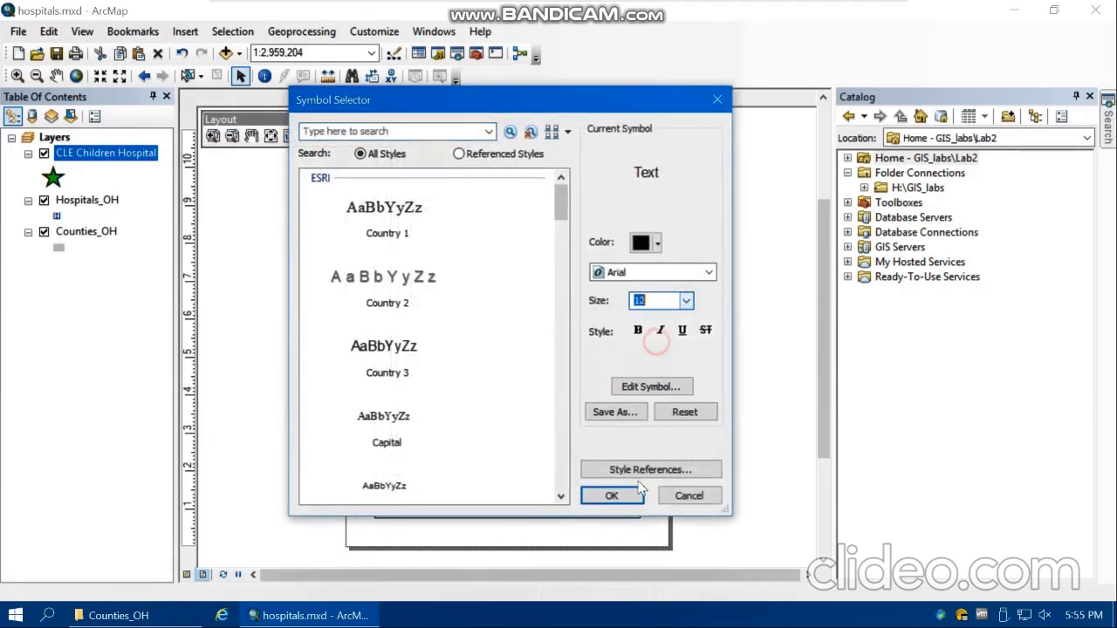
pyautogui.click(621, 495)
pyautogui.click(560, 453)
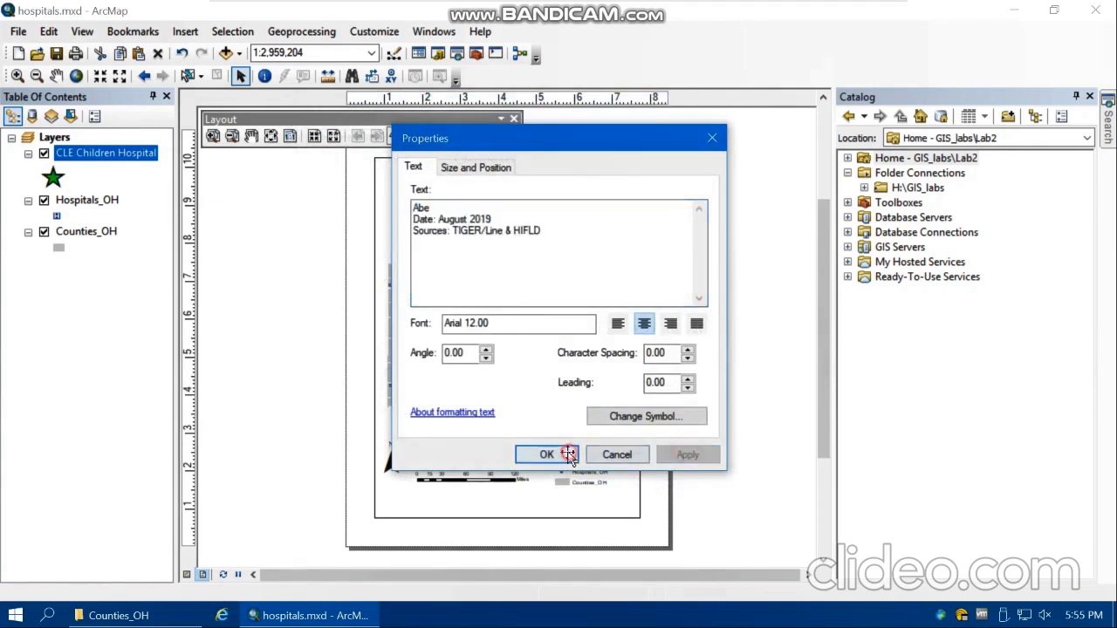
pyautogui.moveTo(460, 472); pyautogui.dragTo(426, 504)
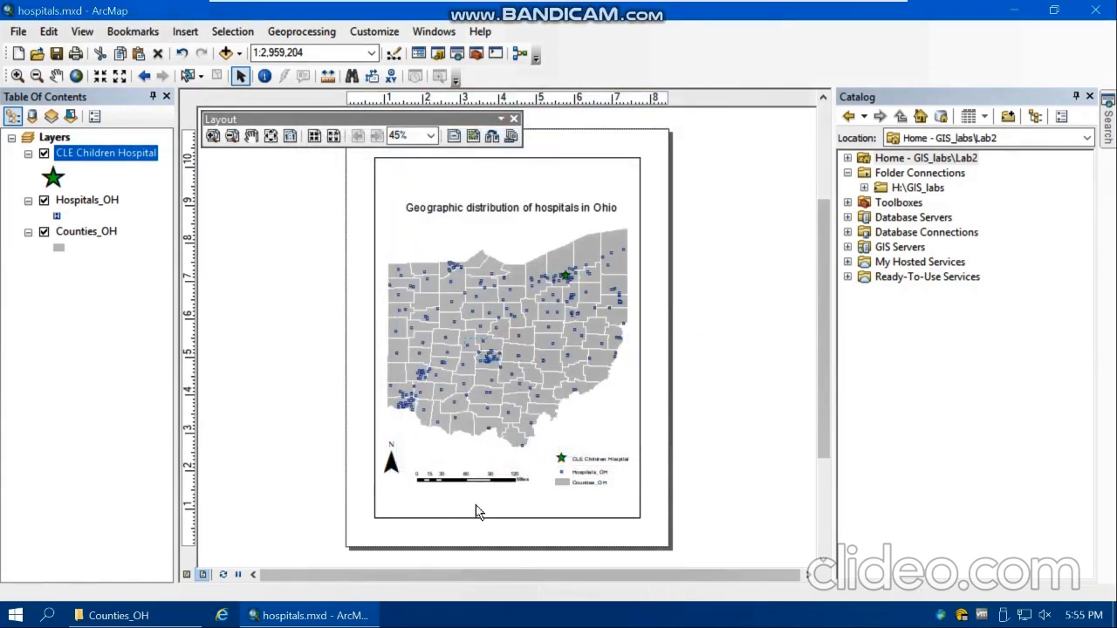
pyautogui.click(313, 448)
# Step: Shorten the data frame by lowering its upper edge to just above the title
pyautogui.click(530, 225)
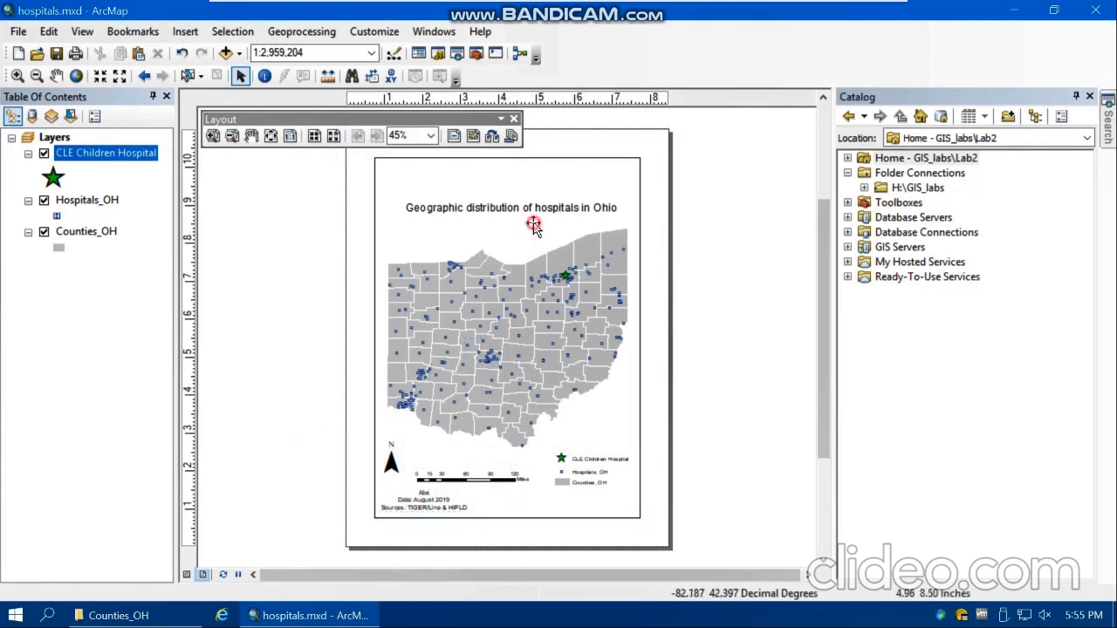
pyautogui.moveTo(506, 158); pyautogui.dragTo(508, 188)
pyautogui.click(551, 179)
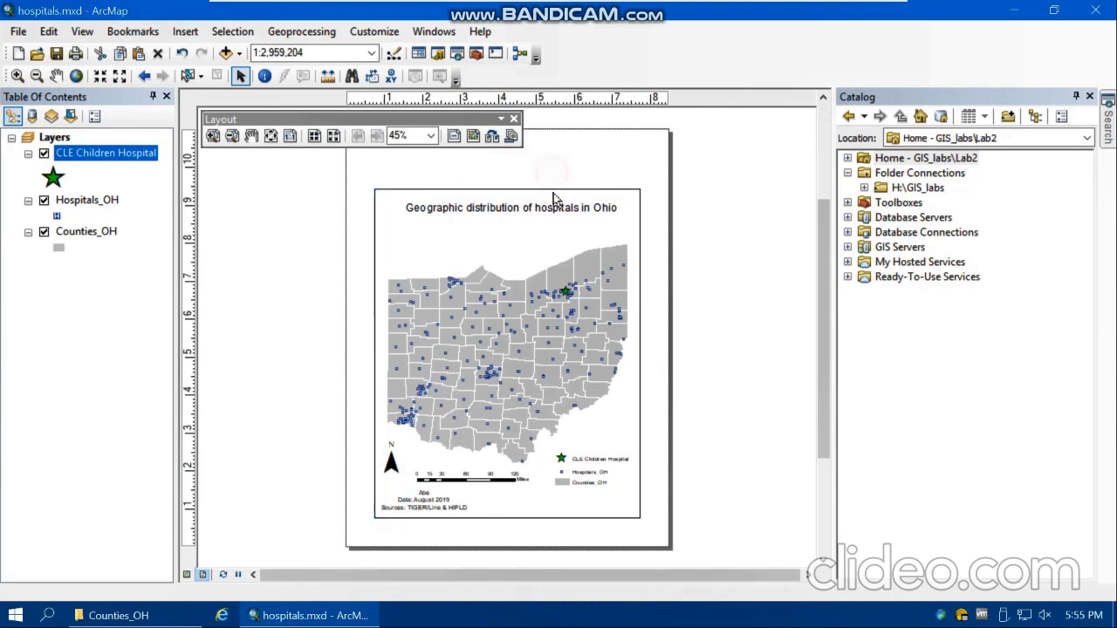
# Step: Insert a neatline around all layout elements with a 10-point gap and no background
pyautogui.click(179, 32)
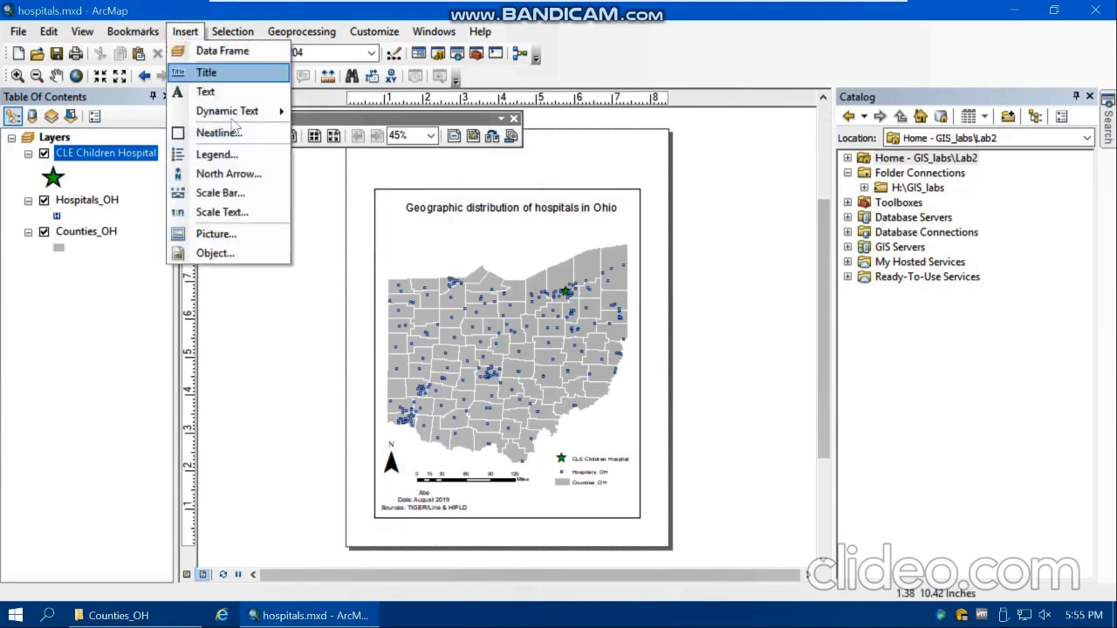
pyautogui.click(243, 137)
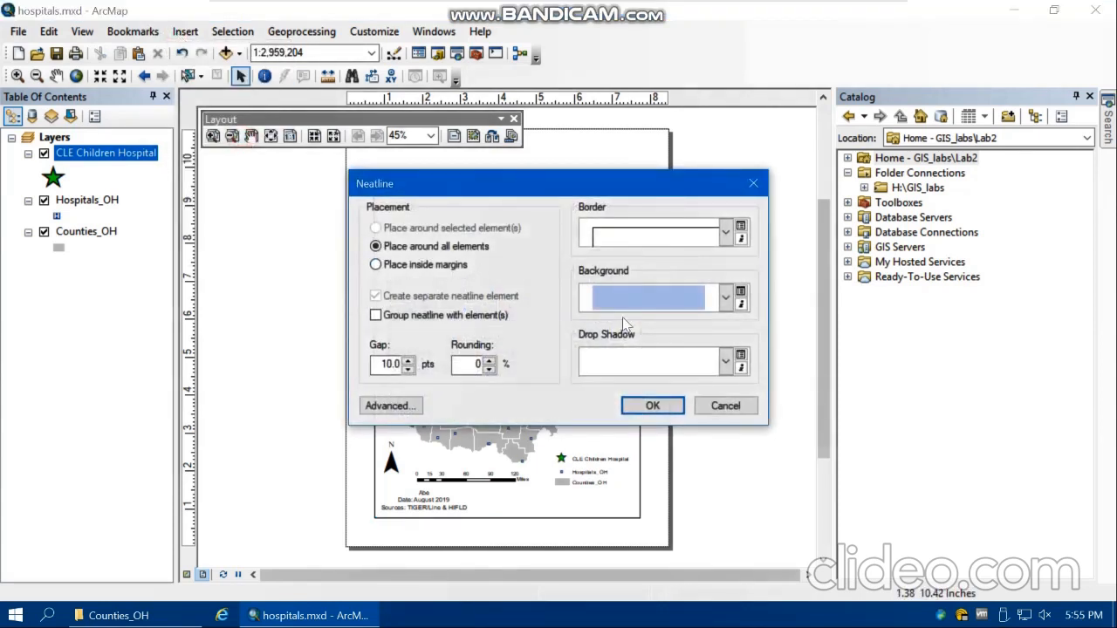
pyautogui.click(644, 298)
pyautogui.click(623, 328)
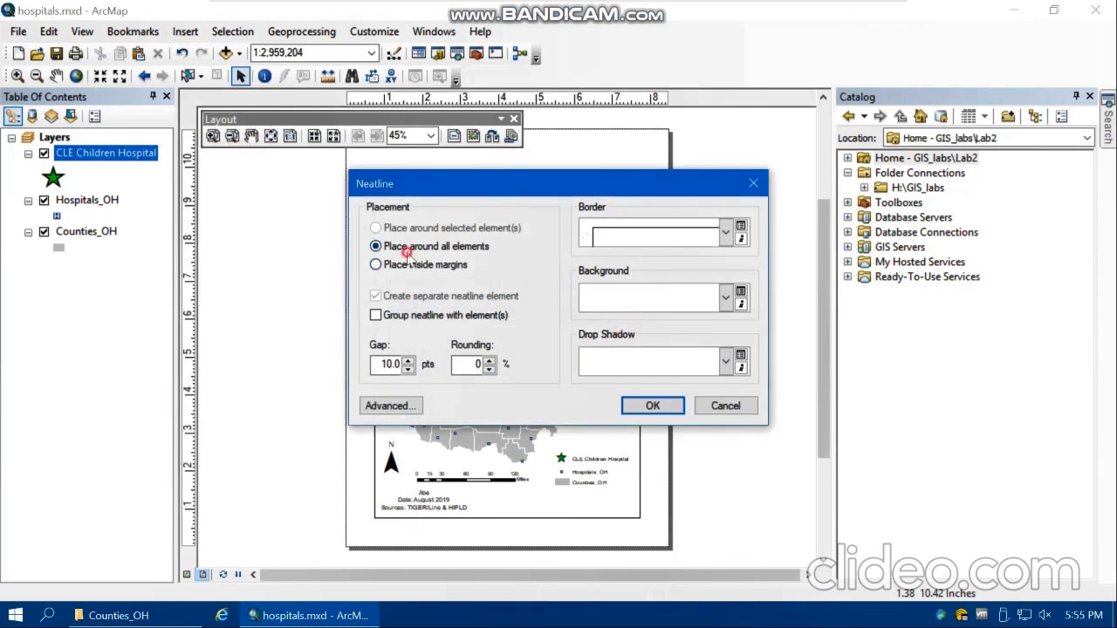
pyautogui.click(653, 406)
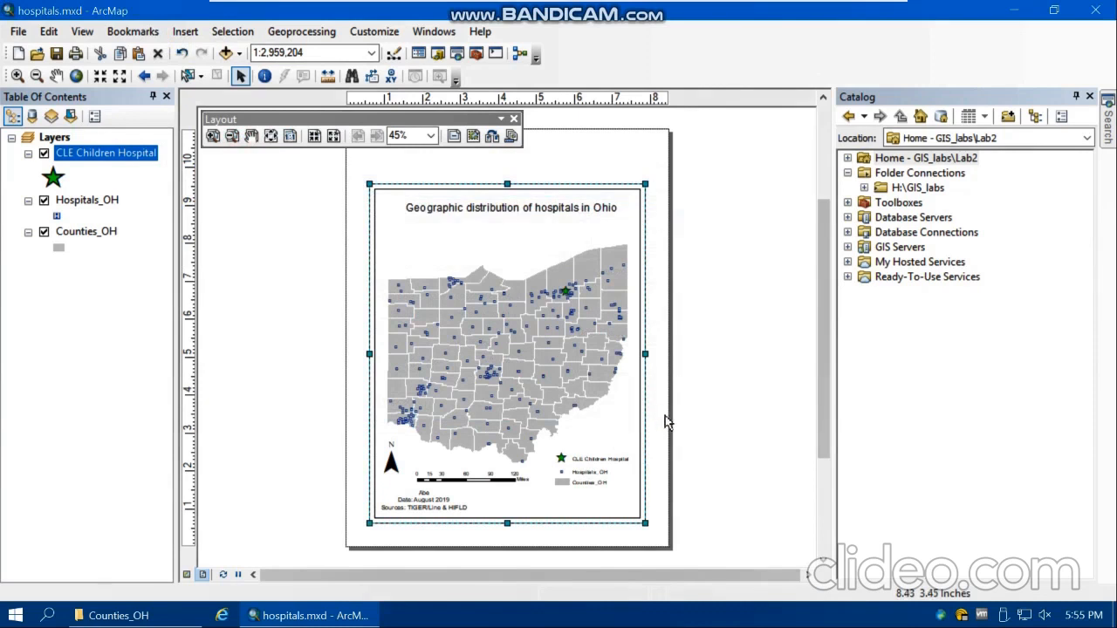
# Step: Export the map layout to the lab2 folder as the JPEG hospitals.jpg at 600 dpi
pyautogui.click(17, 31)
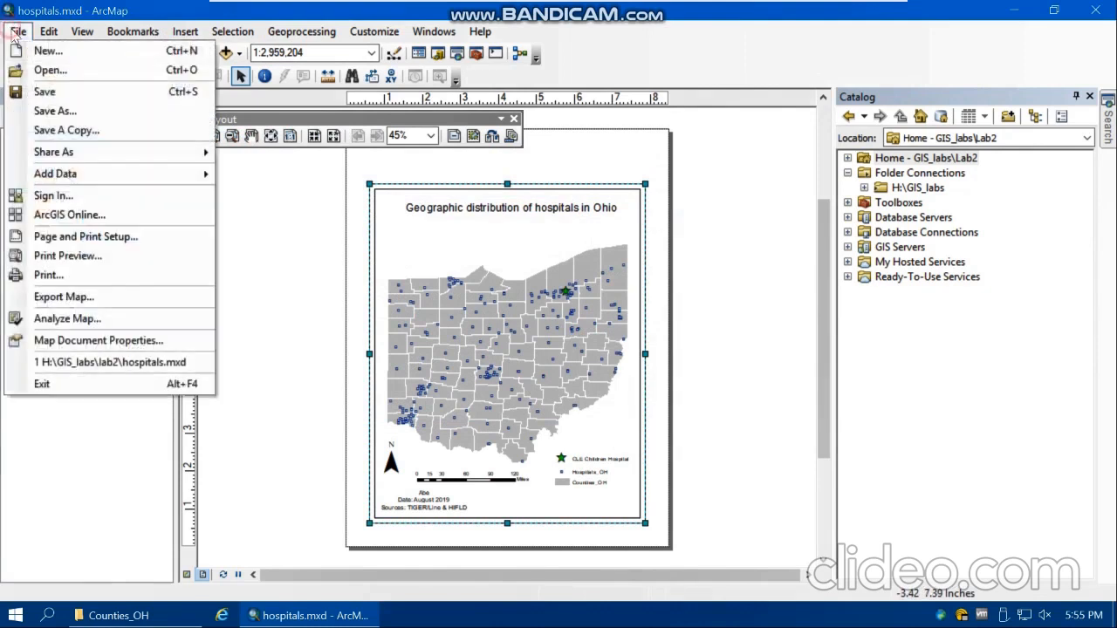
pyautogui.click(74, 298)
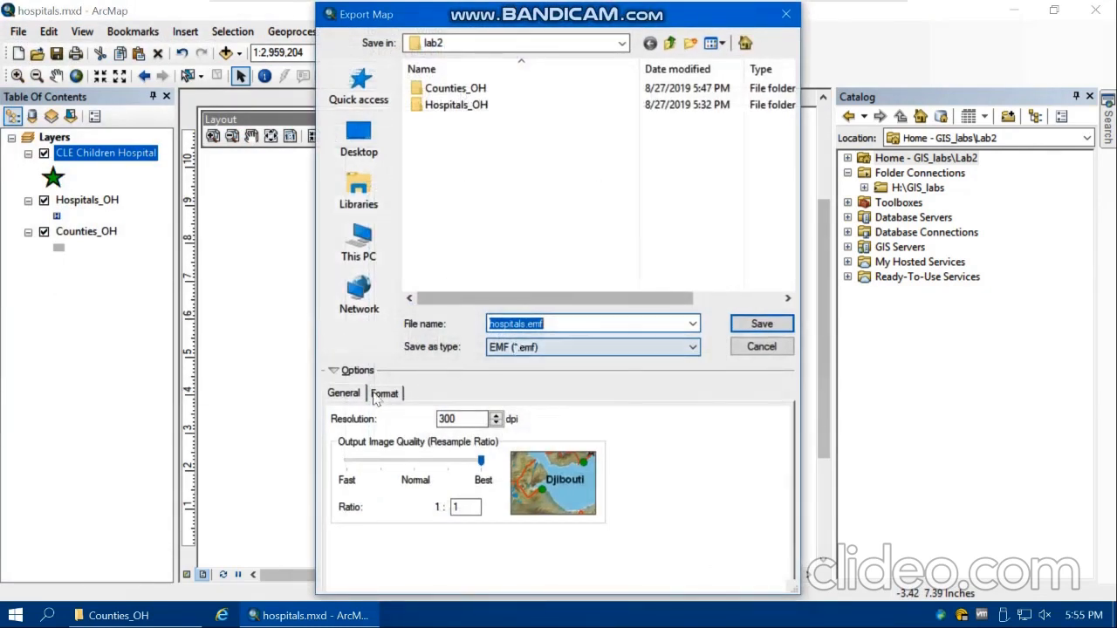
pyautogui.click(515, 349)
pyautogui.click(526, 431)
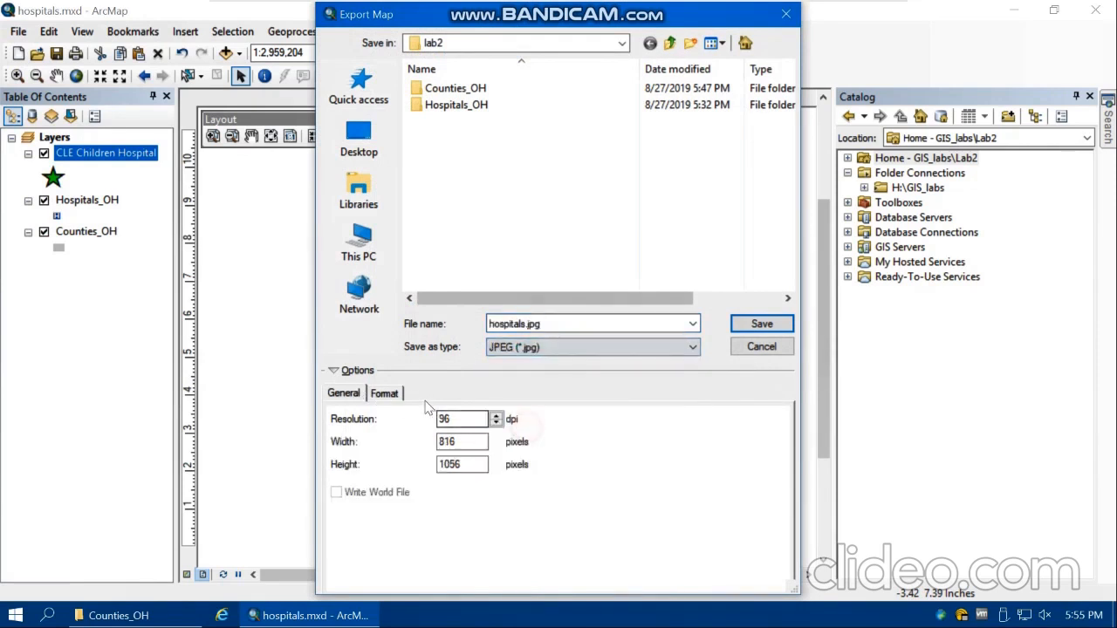
pyautogui.moveTo(461, 418); pyautogui.dragTo(425, 423)
pyautogui.write('600')
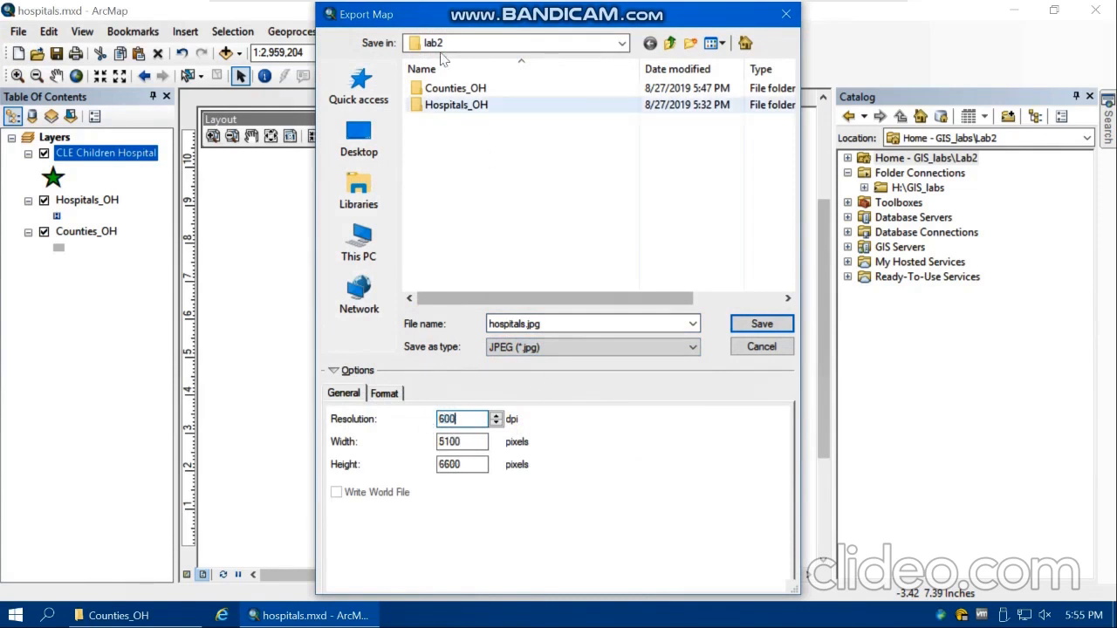
pyautogui.click(762, 325)
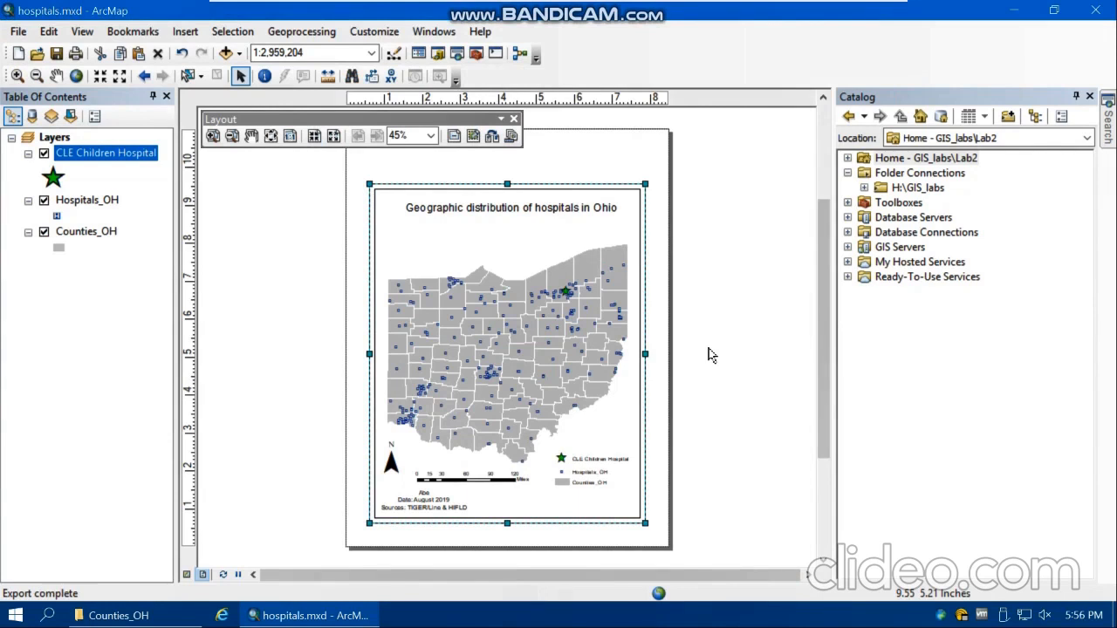
# Step: Create a folder named HW2 inside the lab2 folder of the H:\GIS_labs connection
pyautogui.click(897, 189)
pyautogui.click(863, 188)
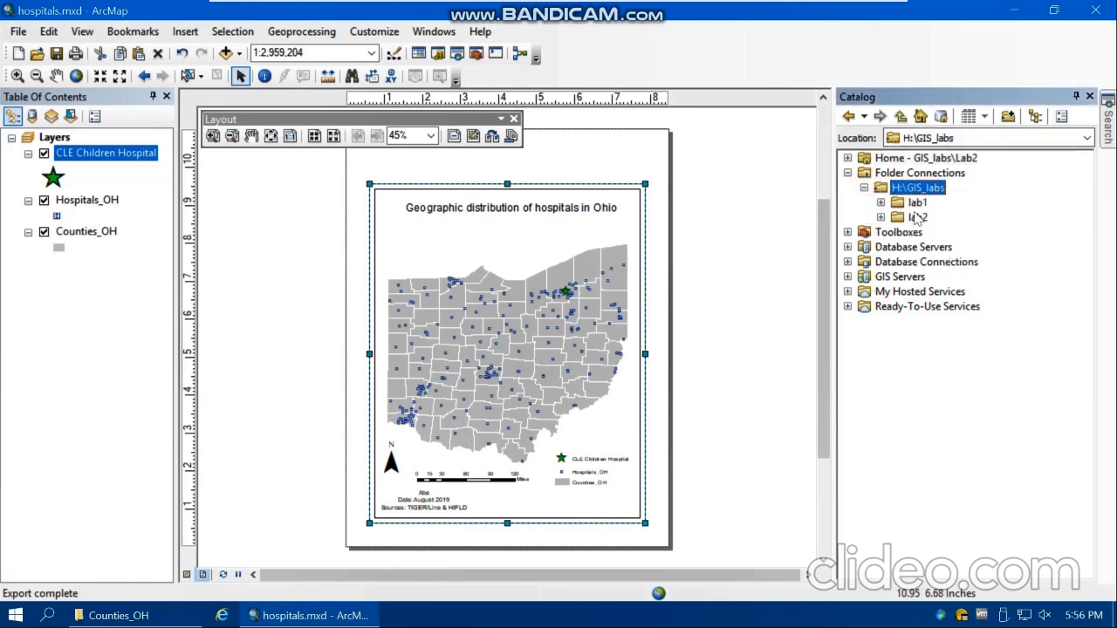
pyautogui.doubleClick(912, 217)
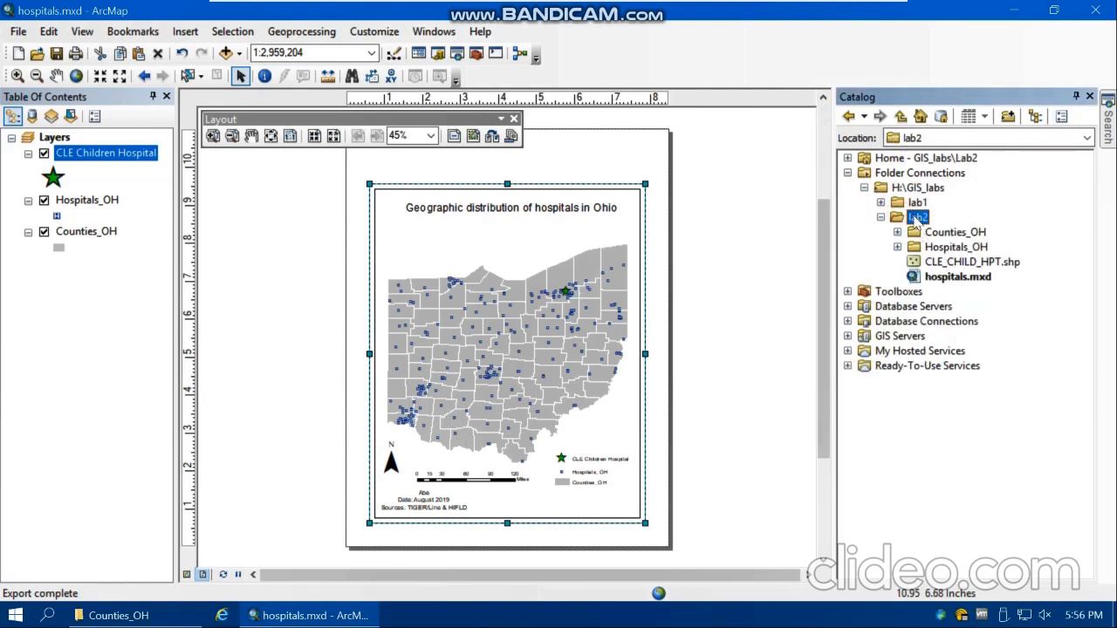
pyautogui.rightClick(916, 218)
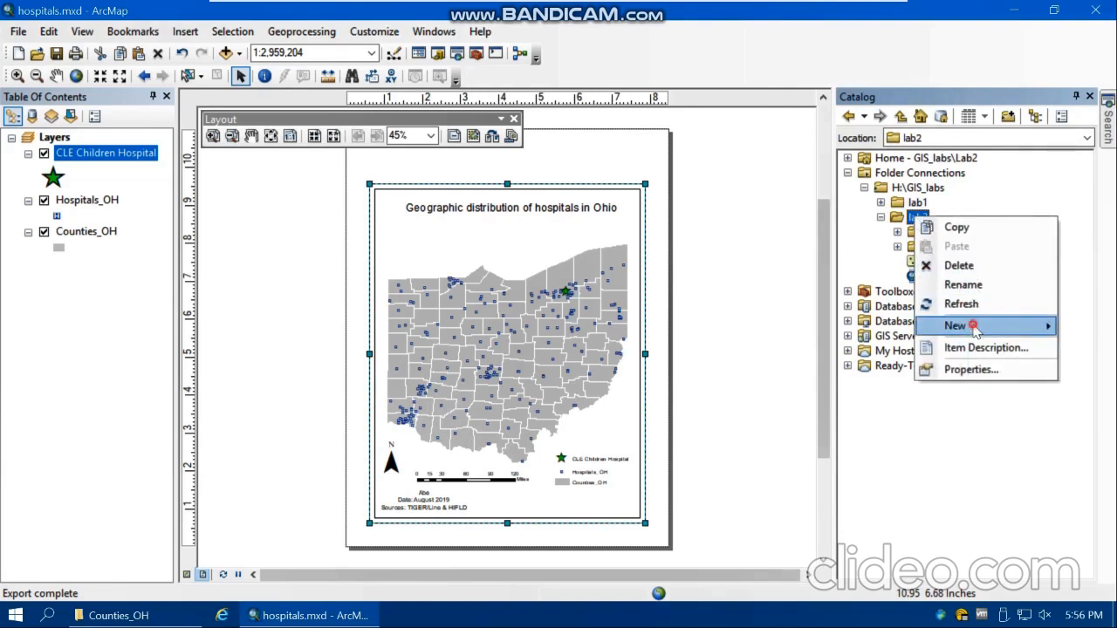
pyautogui.moveTo(951, 326)
pyautogui.click(790, 286)
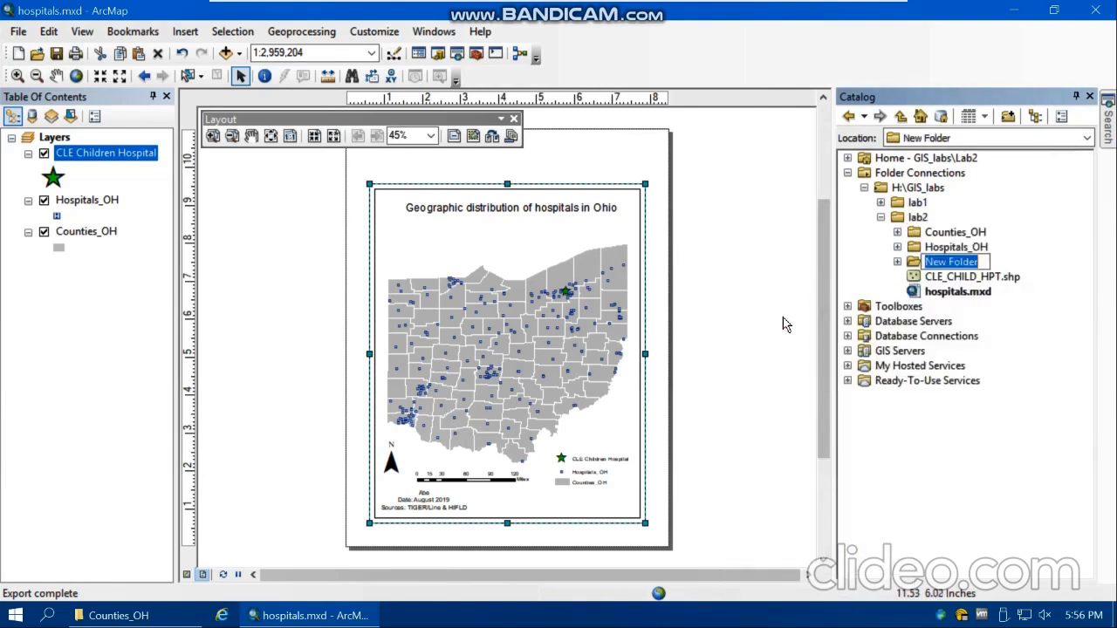
pyautogui.write('HW2')
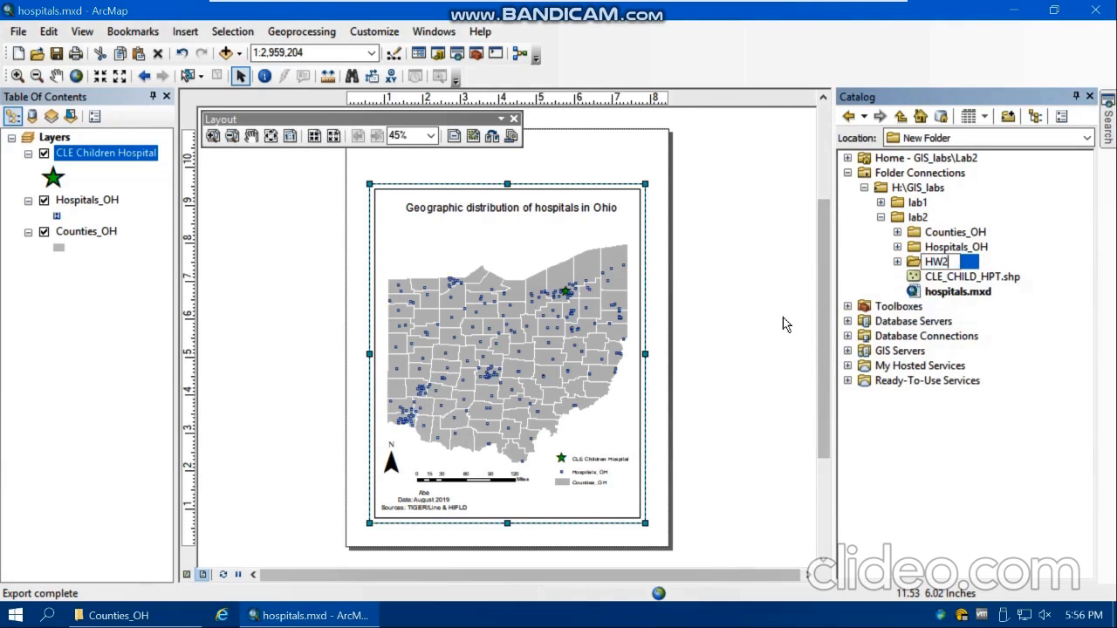
pyautogui.press('Return')
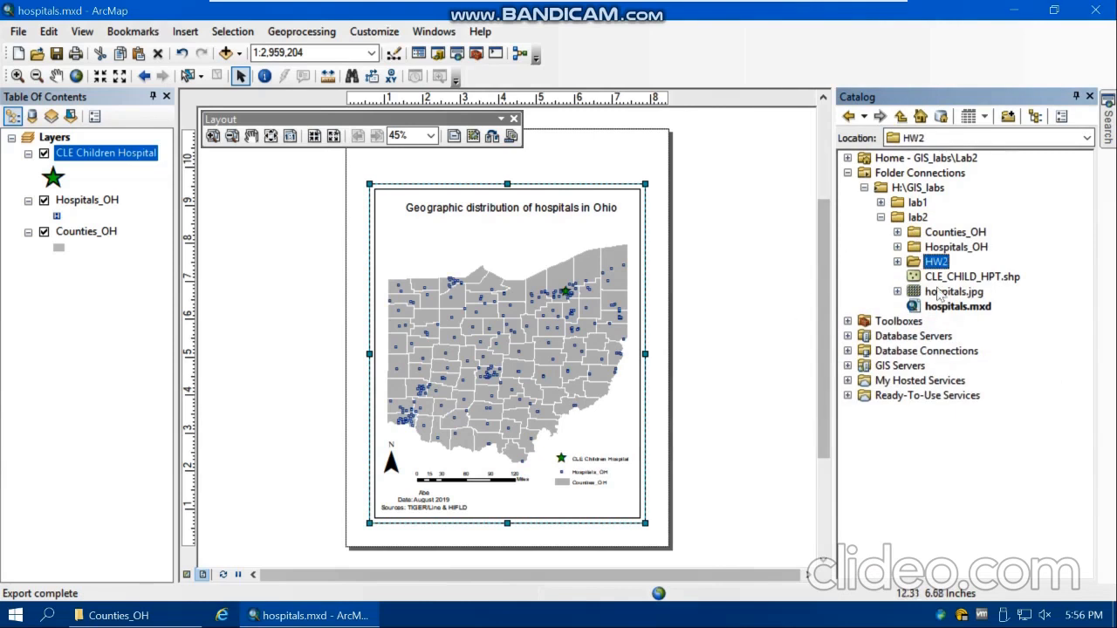
# Step: Copy the CLE_CHILD_HPT.shp shapefile from lab2 into the HW2 folder
pyautogui.click(964, 277)
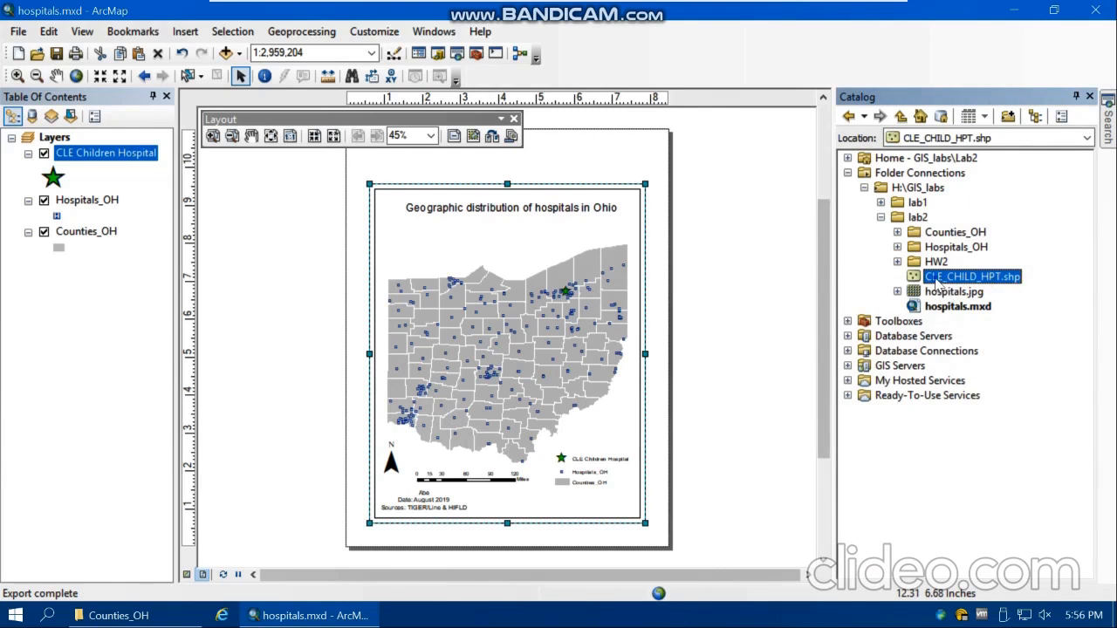
pyautogui.rightClick(936, 279)
pyautogui.click(946, 289)
pyautogui.click(933, 262)
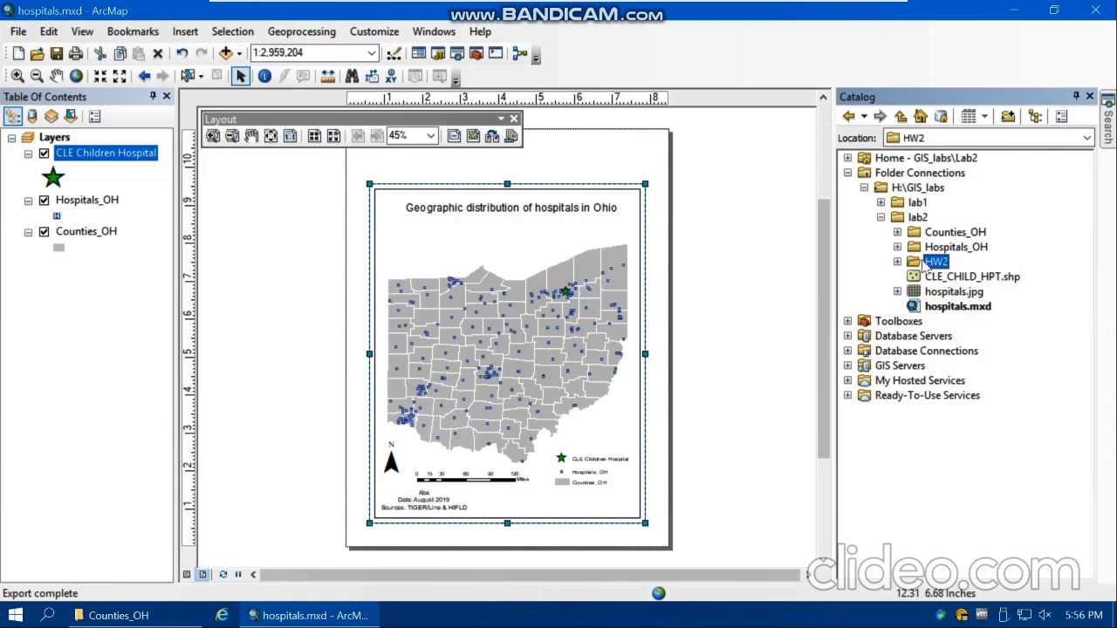
pyautogui.rightClick(920, 264)
pyautogui.click(951, 289)
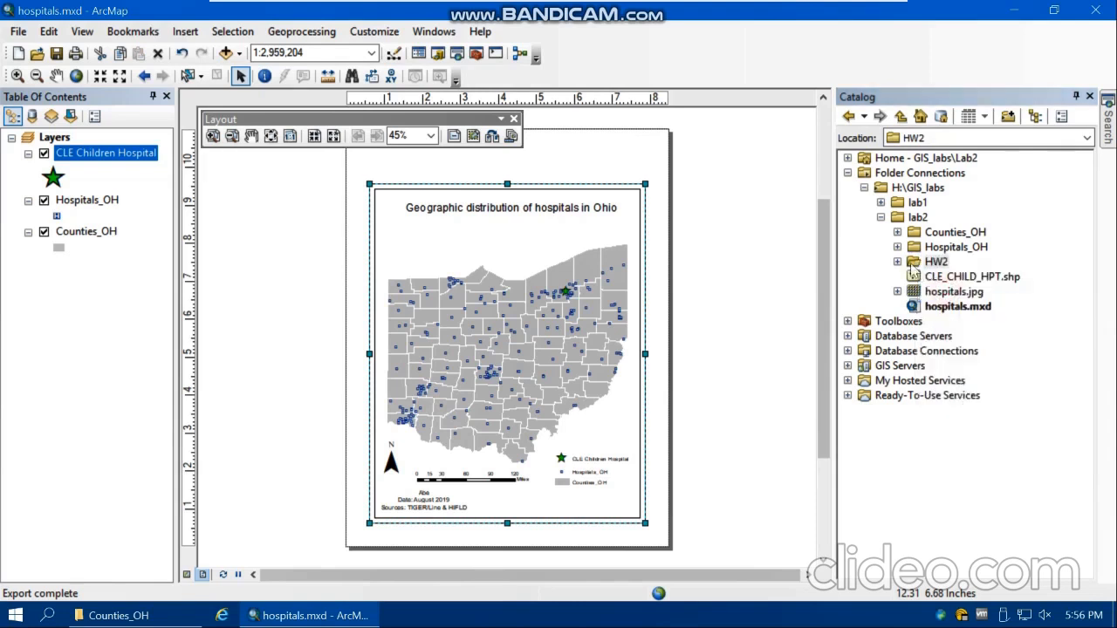
# Step: Expand the HW2 folder and rename the shapefile copy inside it to CLE.shp
pyautogui.click(897, 261)
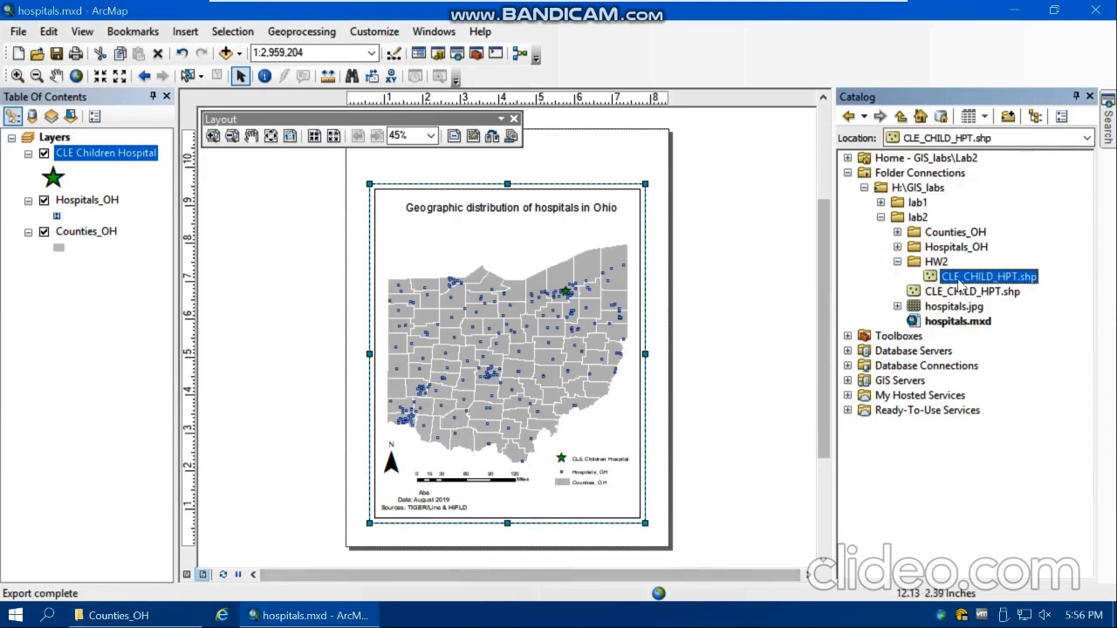
pyautogui.click(965, 277)
pyautogui.click(983, 276)
pyautogui.moveTo(960, 277); pyautogui.dragTo(1012, 284)
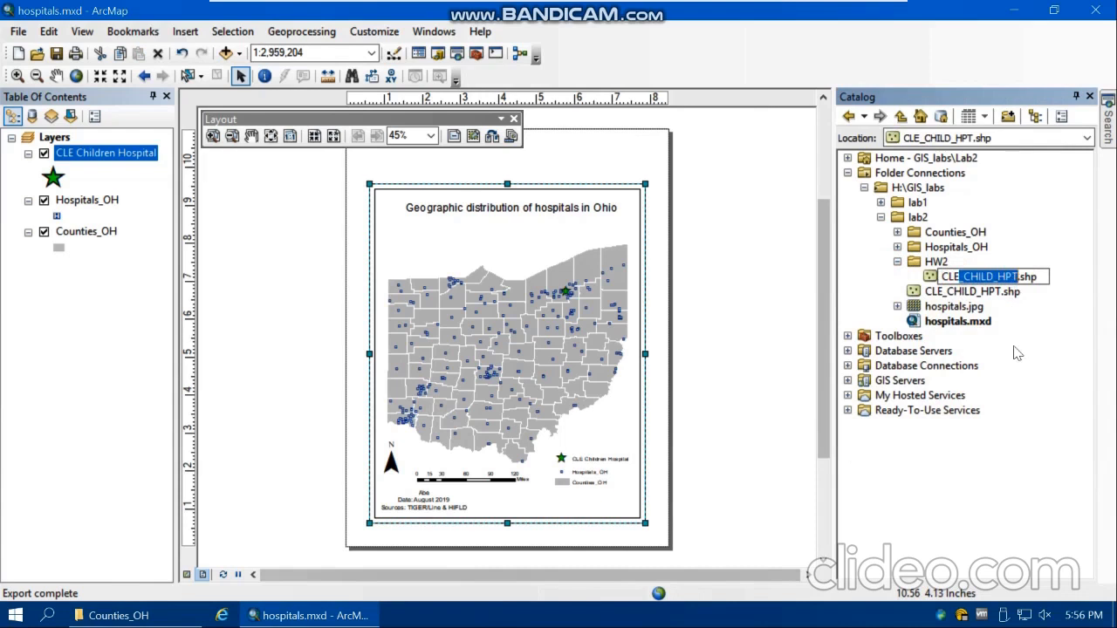
pyautogui.press('BackSpace')
pyautogui.press('Return')
# Step: Switch to File Explorer and open lab2's HW2 folder to examine the component files of the CLE shapefile
pyautogui.click(131, 615)
pyautogui.click(23, 136)
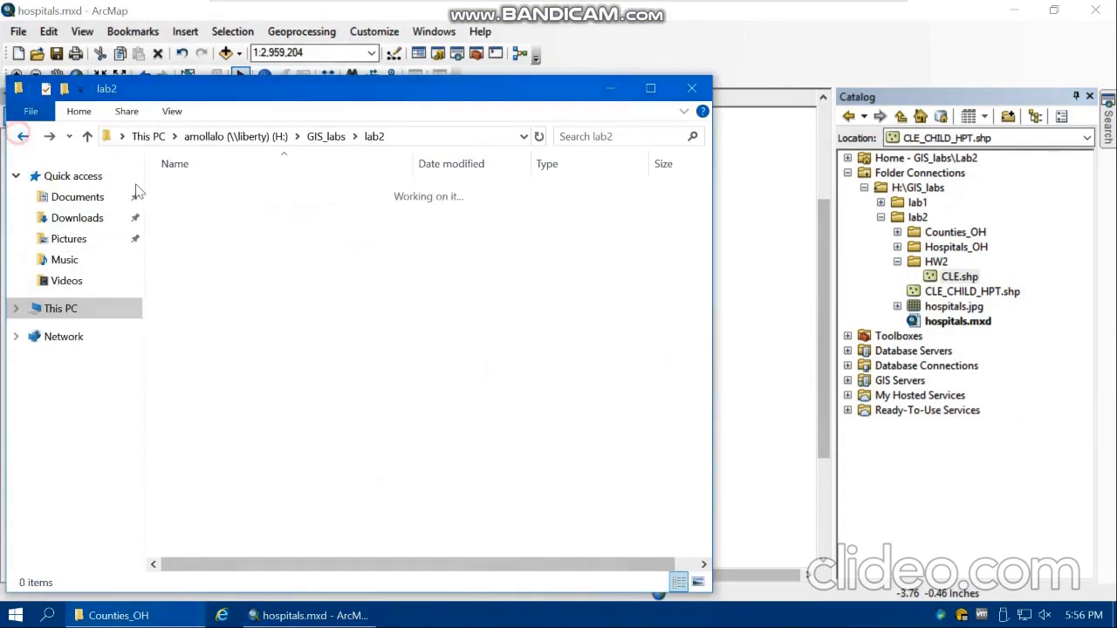
pyautogui.click(197, 229)
pyautogui.doubleClick(198, 227)
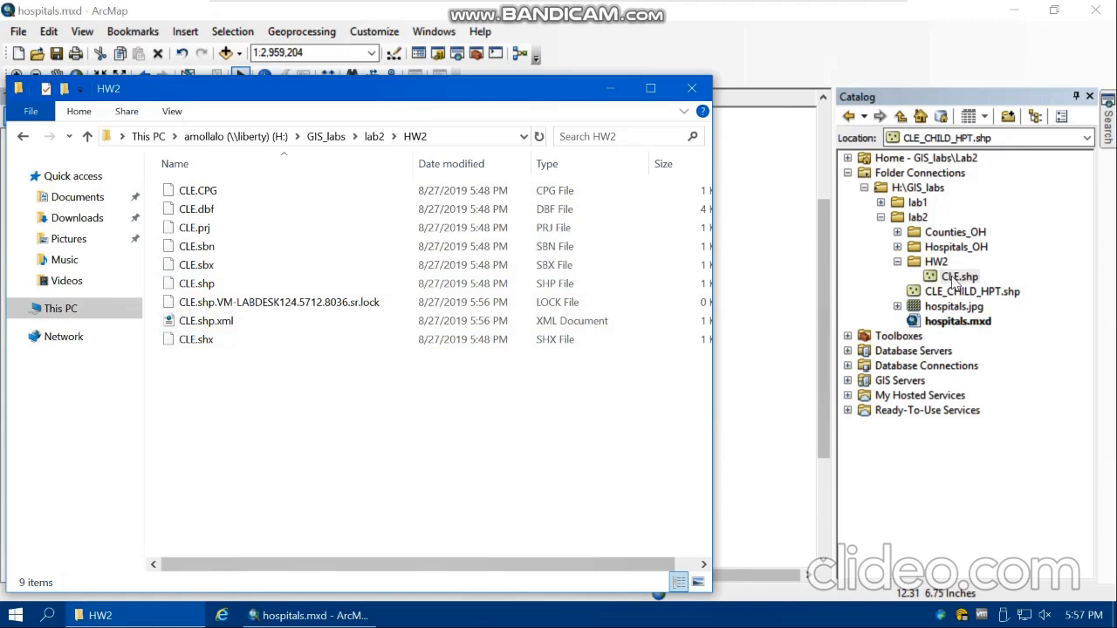
# Step: Save and close the hospitals.mxd map in ArcMap, and go back to the lab2 folder in File Explorer
pyautogui.click(803, 155)
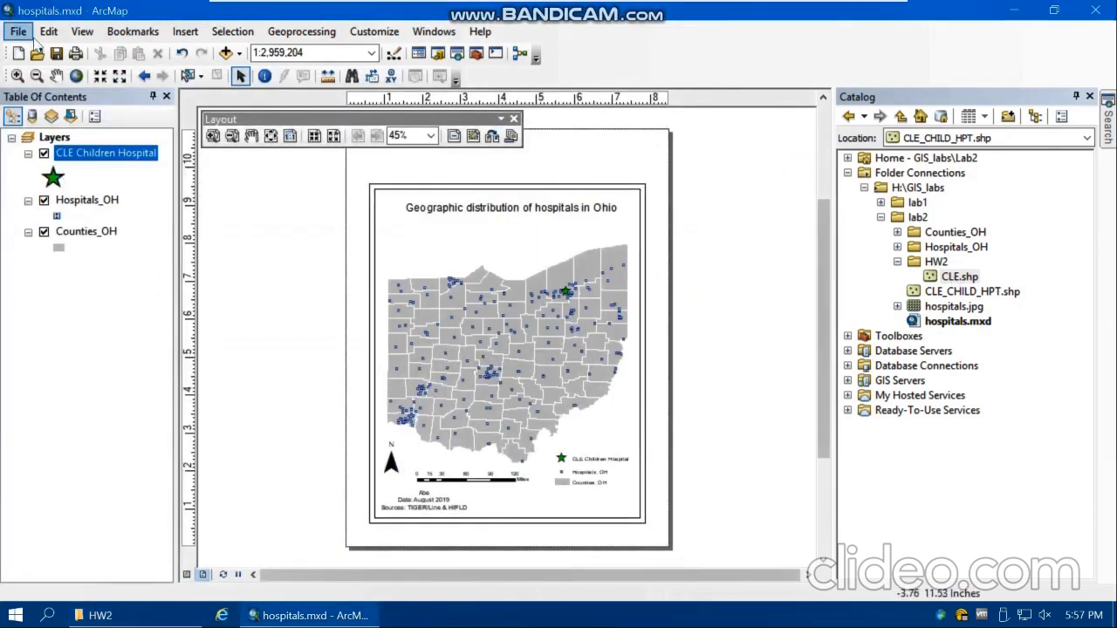
pyautogui.click(1021, 22)
pyautogui.moveTo(148, 88); pyautogui.dragTo(380, 77)
pyautogui.click(254, 124)
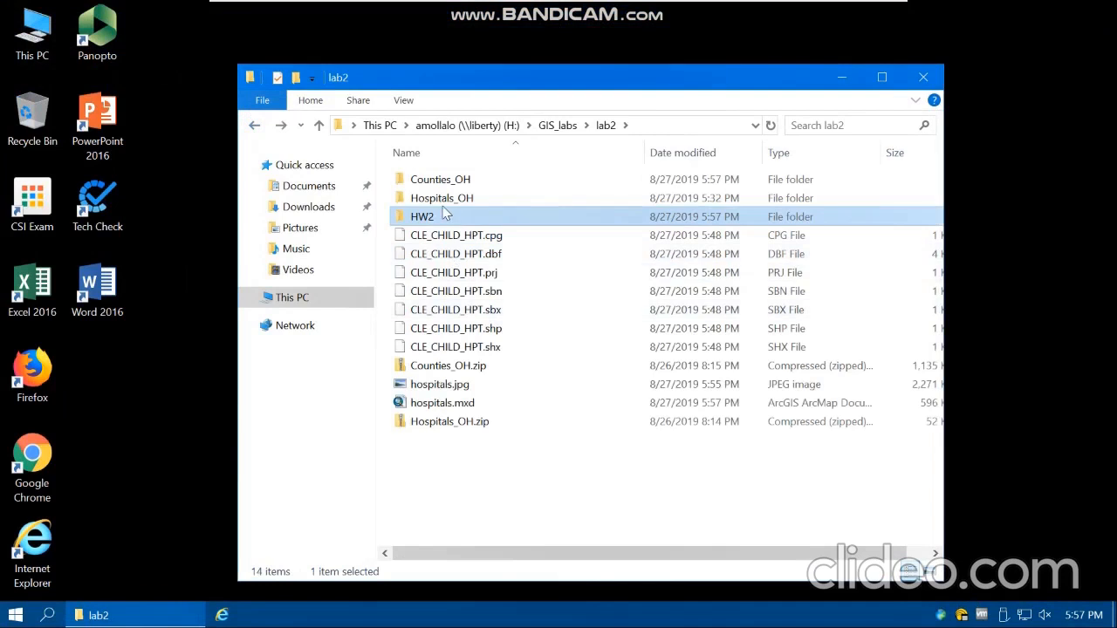
# Step: Open the HW2 folder and add a new Microsoft Word document with the default name
pyautogui.doubleClick(443, 216)
pyautogui.rightClick(491, 394)
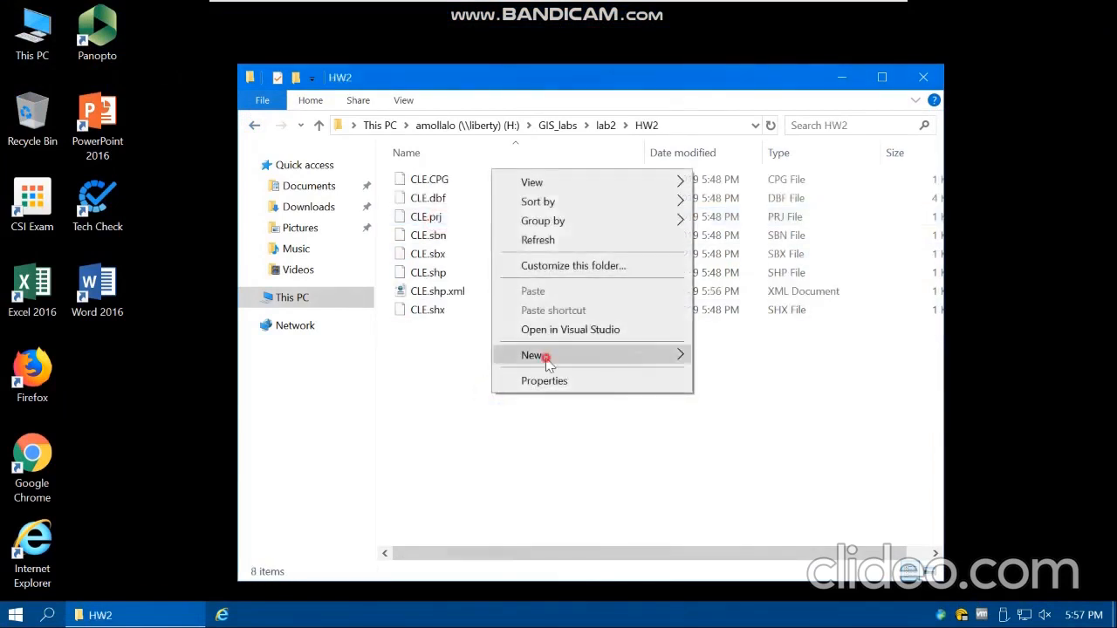
pyautogui.click(546, 356)
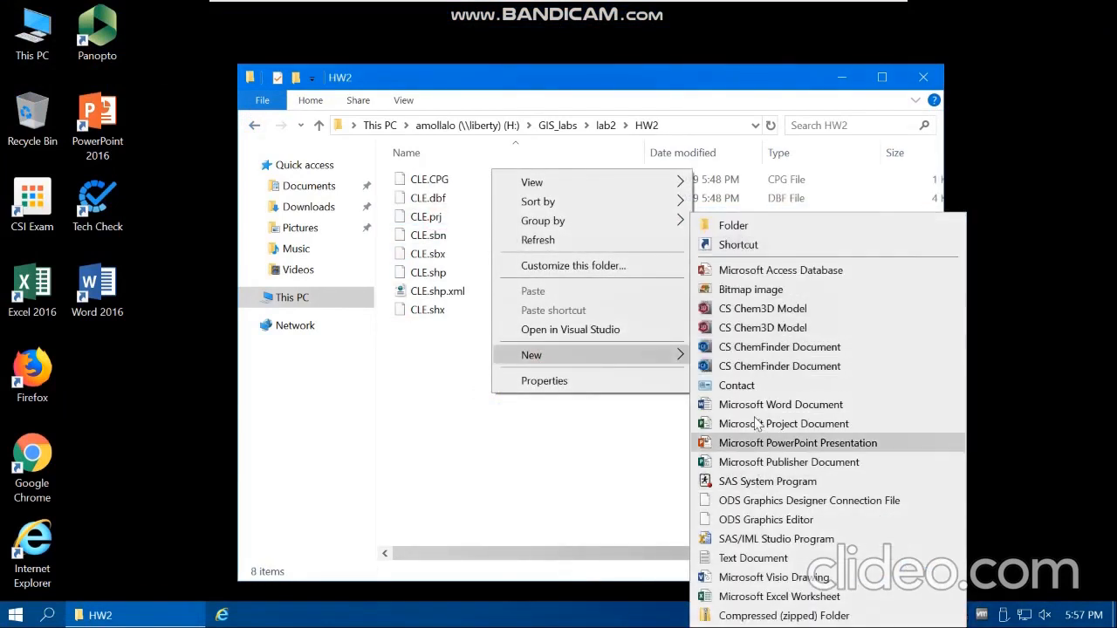
pyautogui.click(725, 404)
pyautogui.click(443, 363)
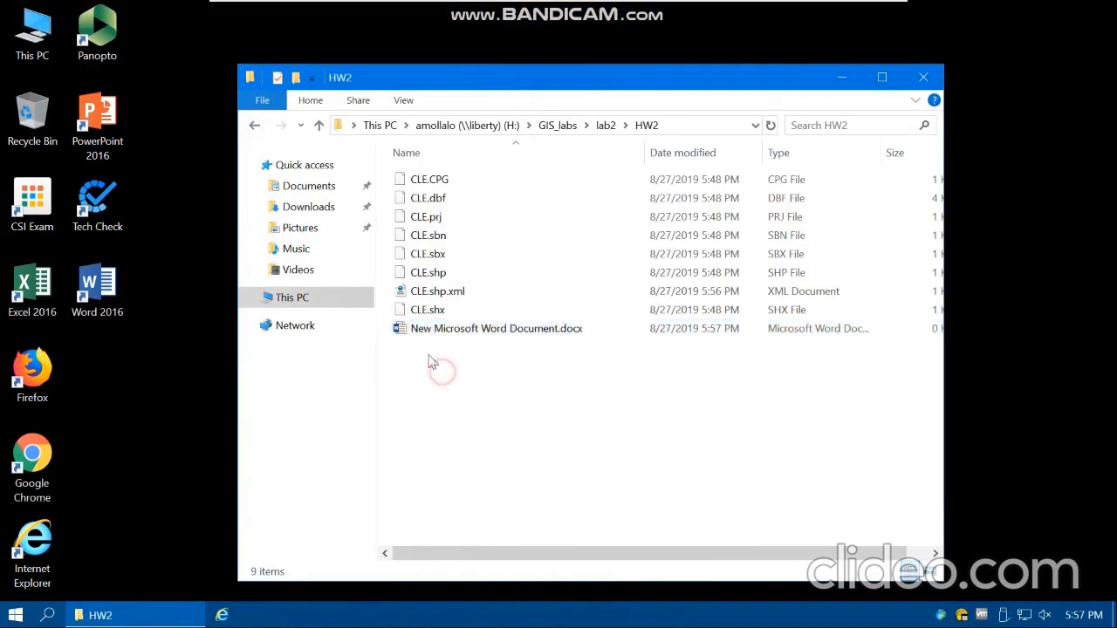
# Step: Compress all the CLE shapefile files and the Word document in HW2 into one zip archive
pyautogui.moveTo(505, 431); pyautogui.dragTo(415, 161)
pyautogui.rightClick(450, 272)
pyautogui.moveTo(523, 328)
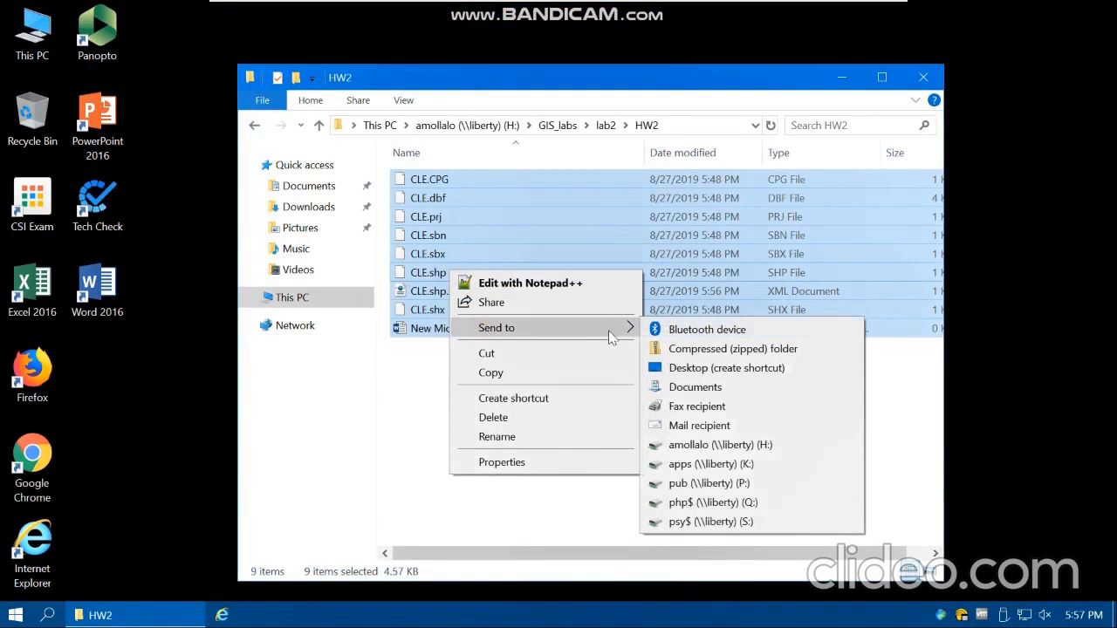
pyautogui.click(701, 349)
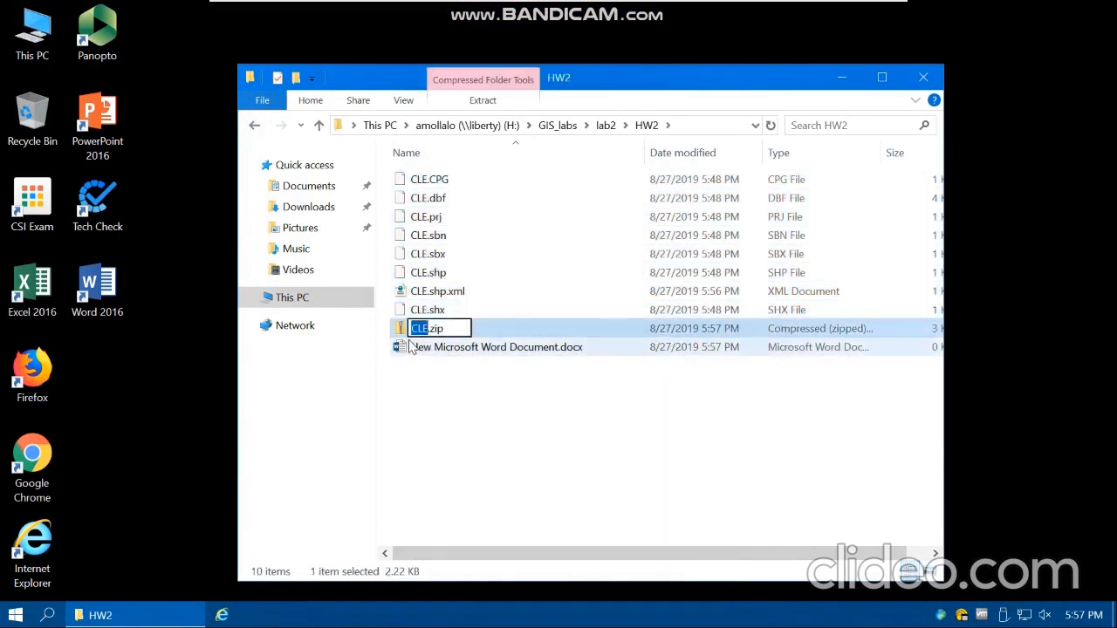
# Step: Name the new zip archive HW_ followed by the author's first name in capitals
pyautogui.write('HW@_')
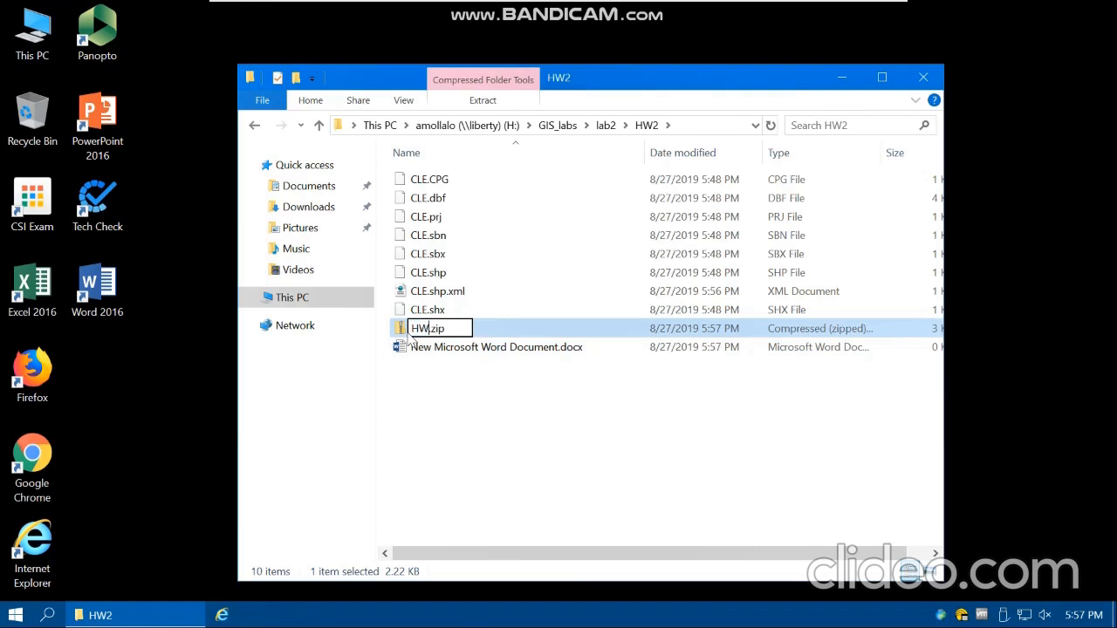
pyautogui.press('BackSpace')
pyautogui.press('BackSpace')
pyautogui.write('_ABE')
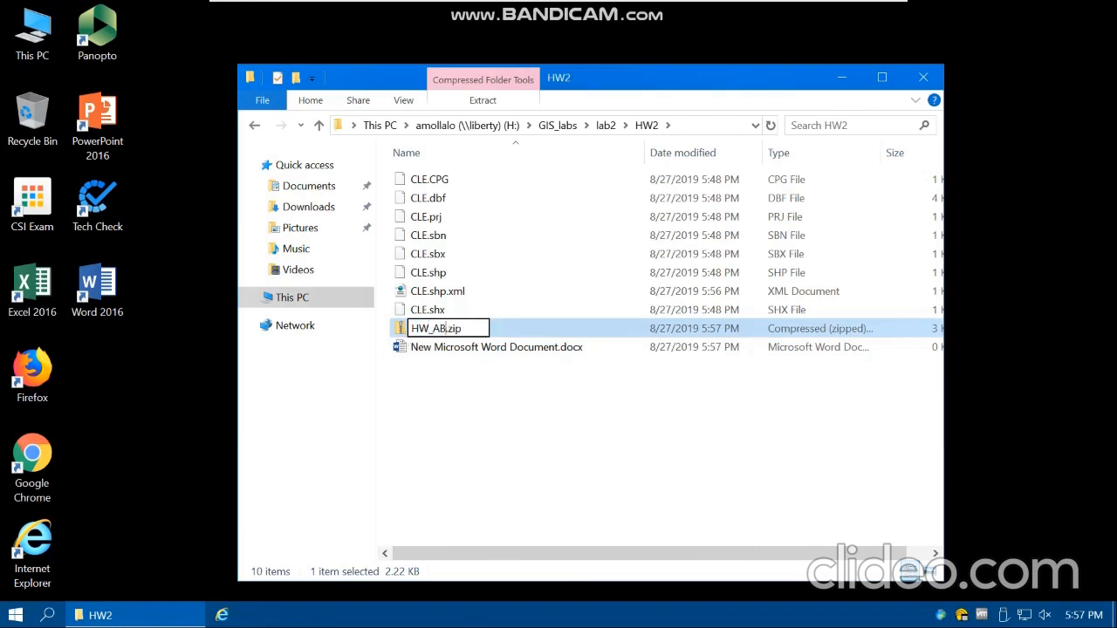
pyautogui.press('Return')
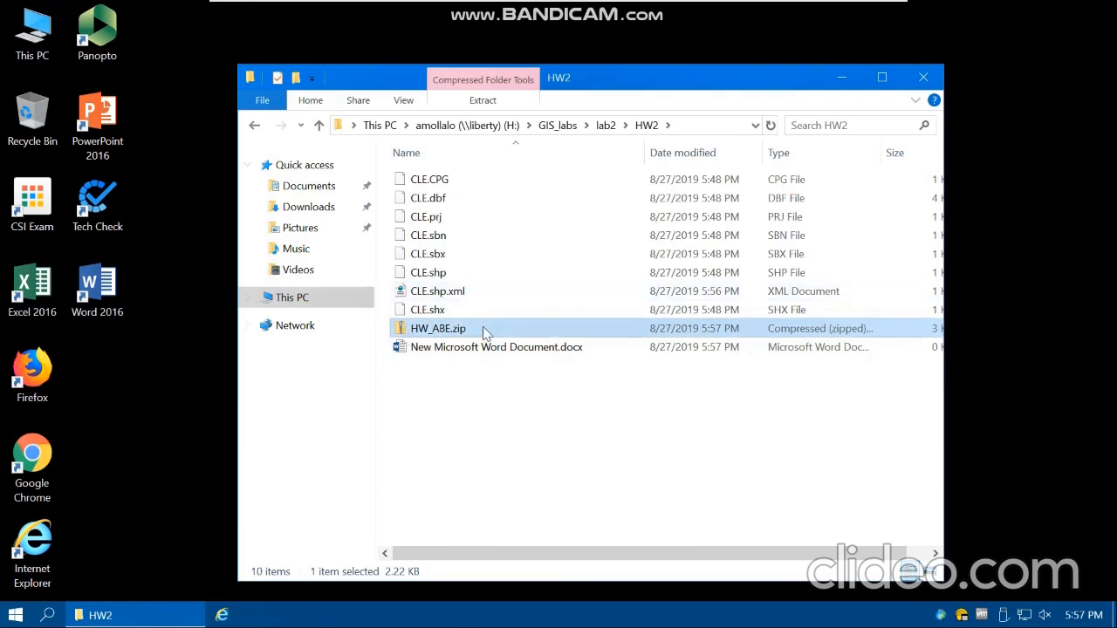